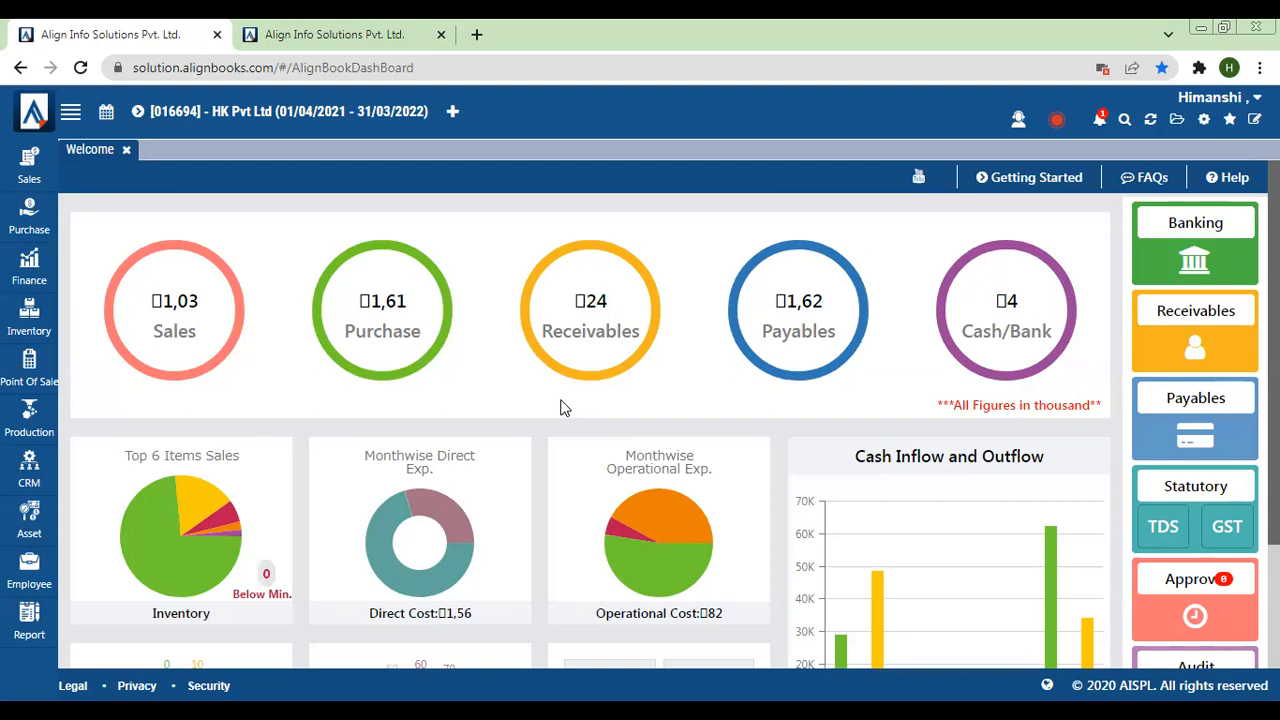
Download the statement upload format from Finance's Bank Reconciliation and open the Bank Statement (1) workbook in Excel.
left_click(42, 272)
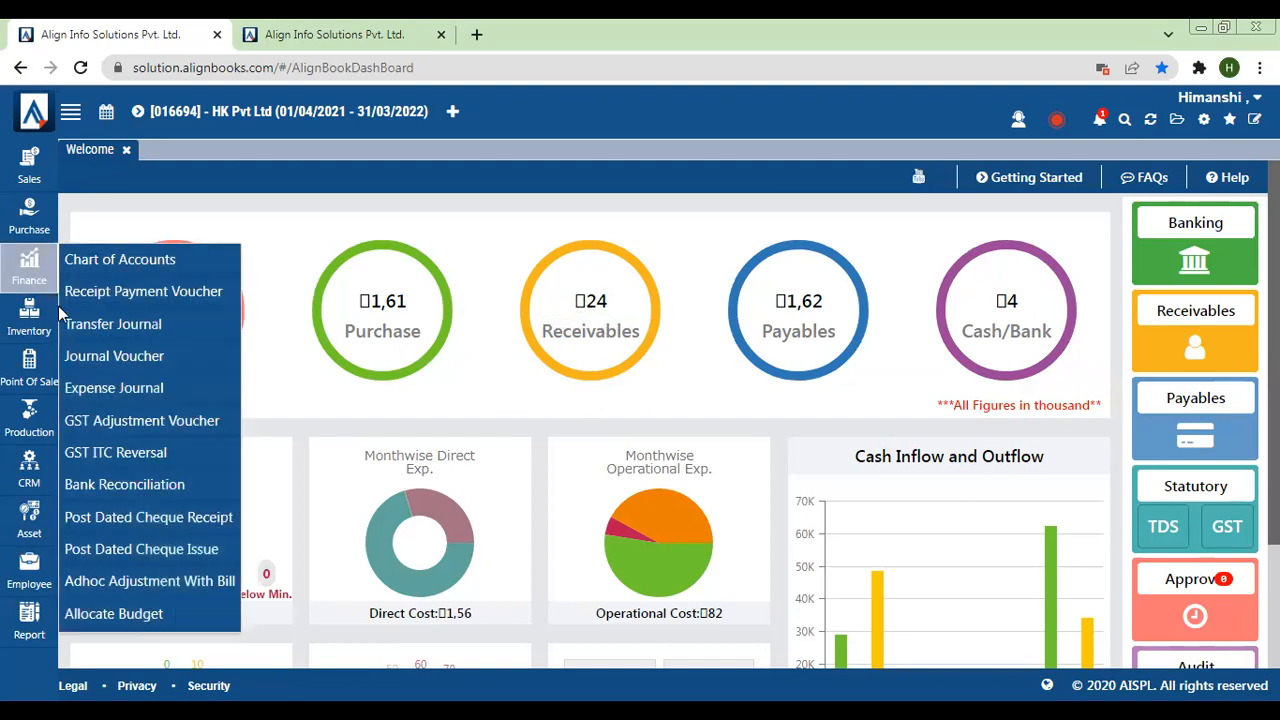
left_click(110, 486)
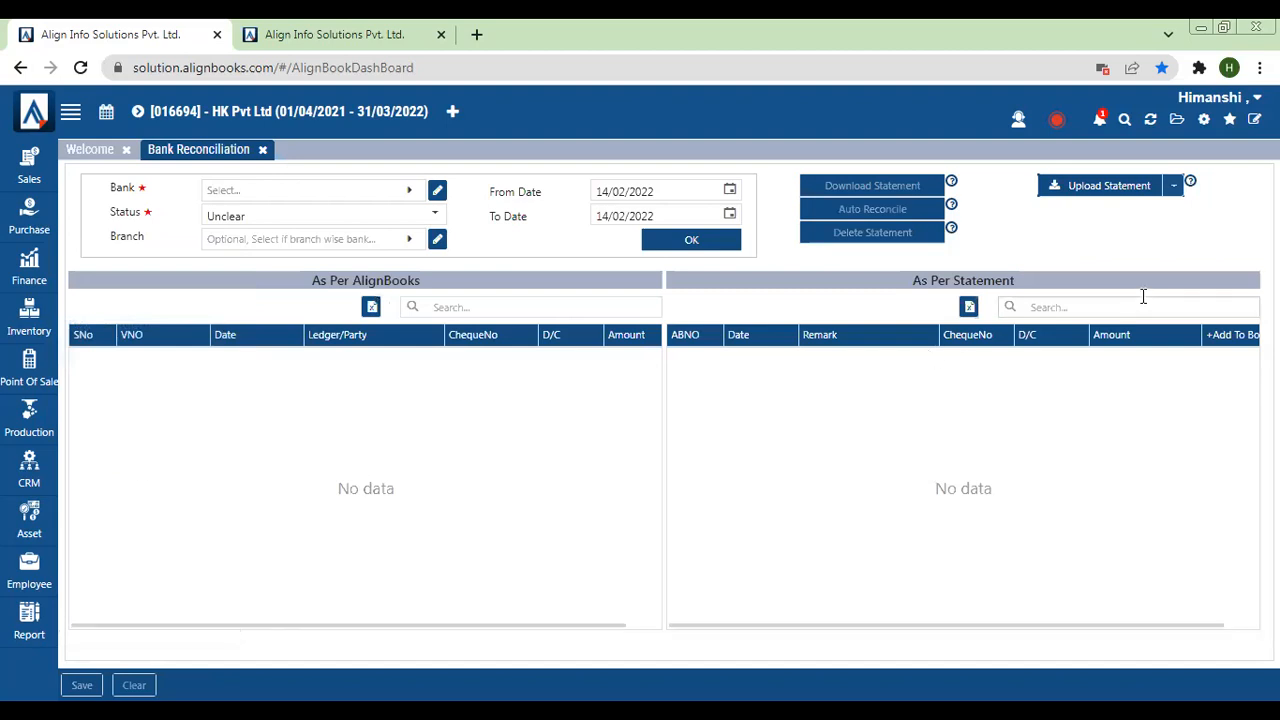
left_click(1175, 189)
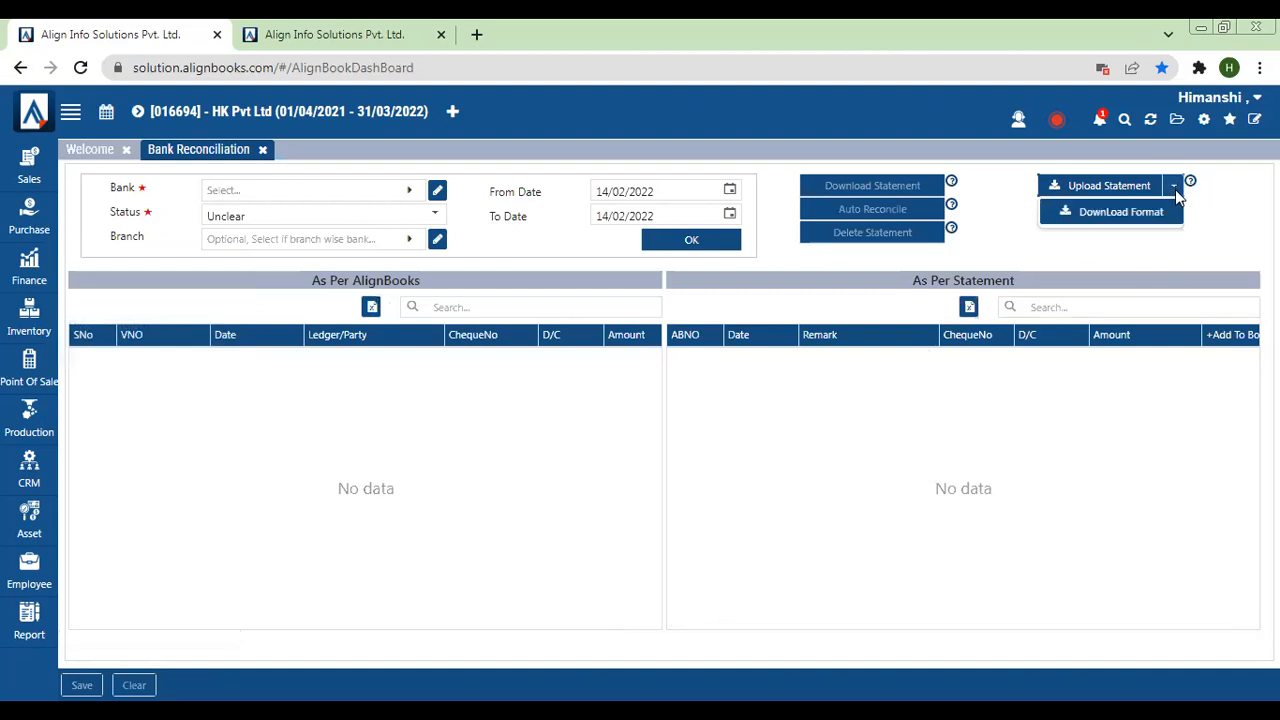
left_click(1135, 215)
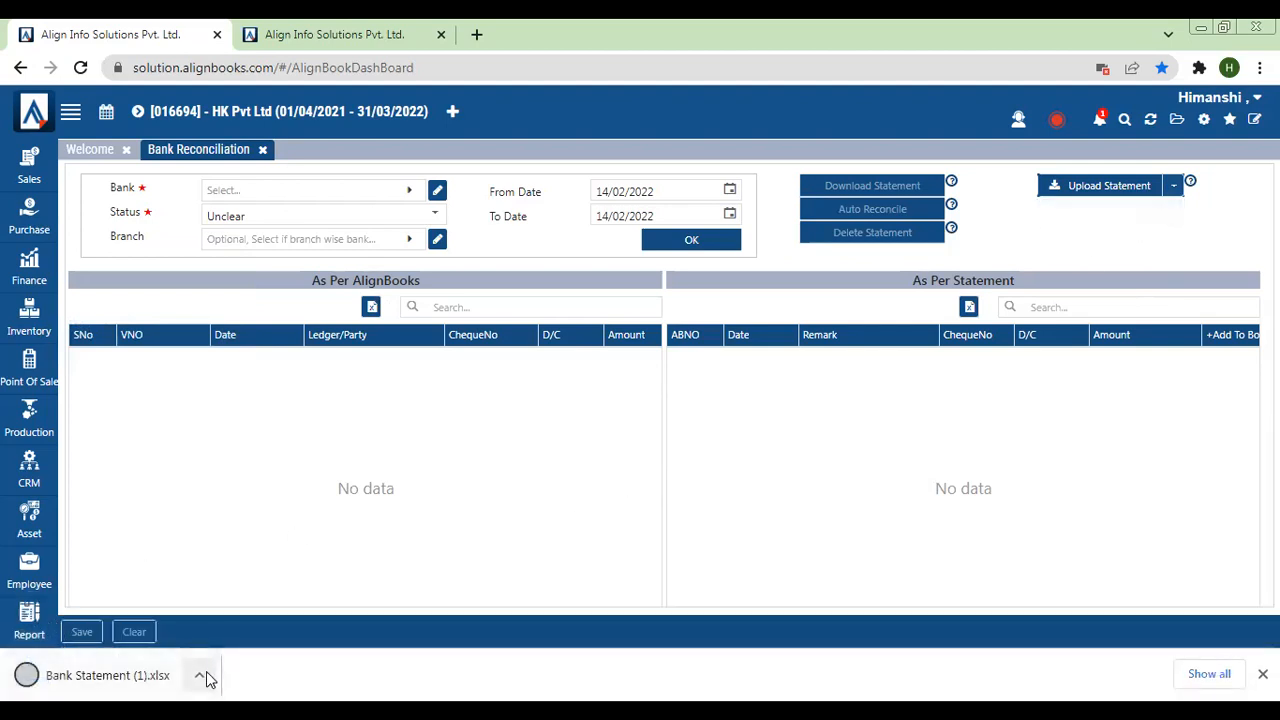
left_click(200, 676)
left_click(240, 538)
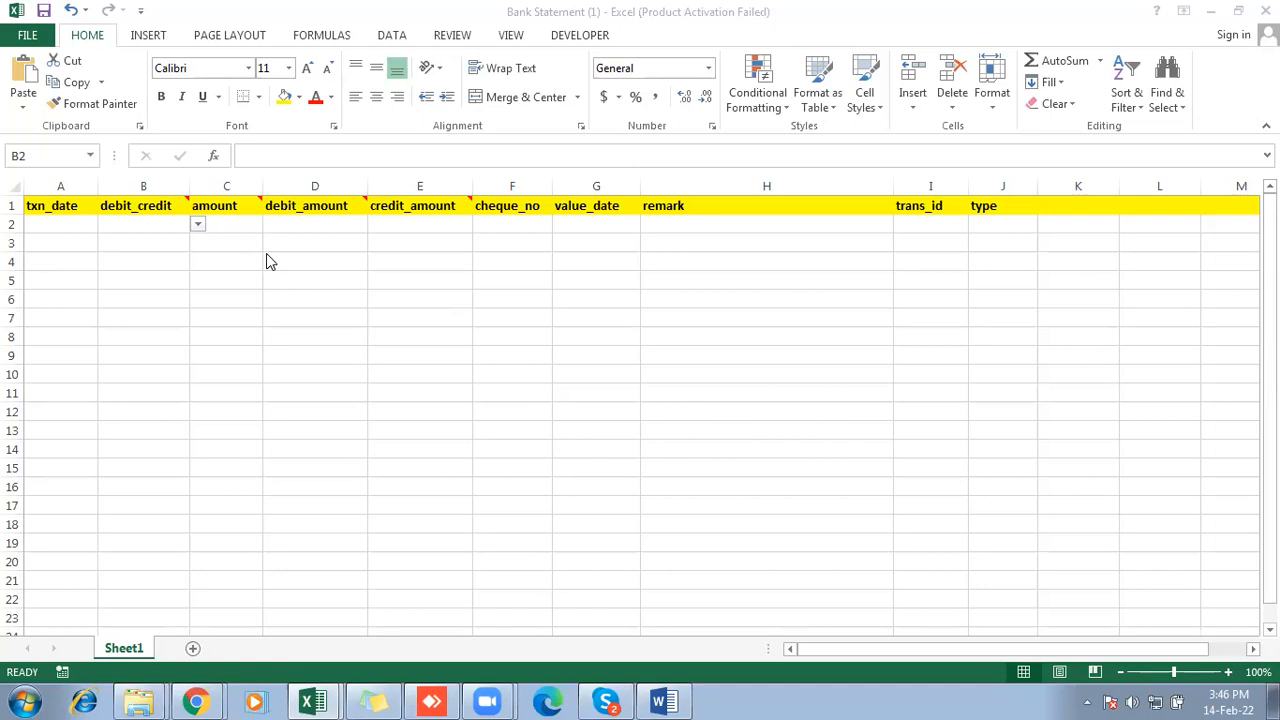
Examine the template's column headings, from txn_date and debit_credit through the amount, cheque, value date and remark columns.
left_click(115, 229)
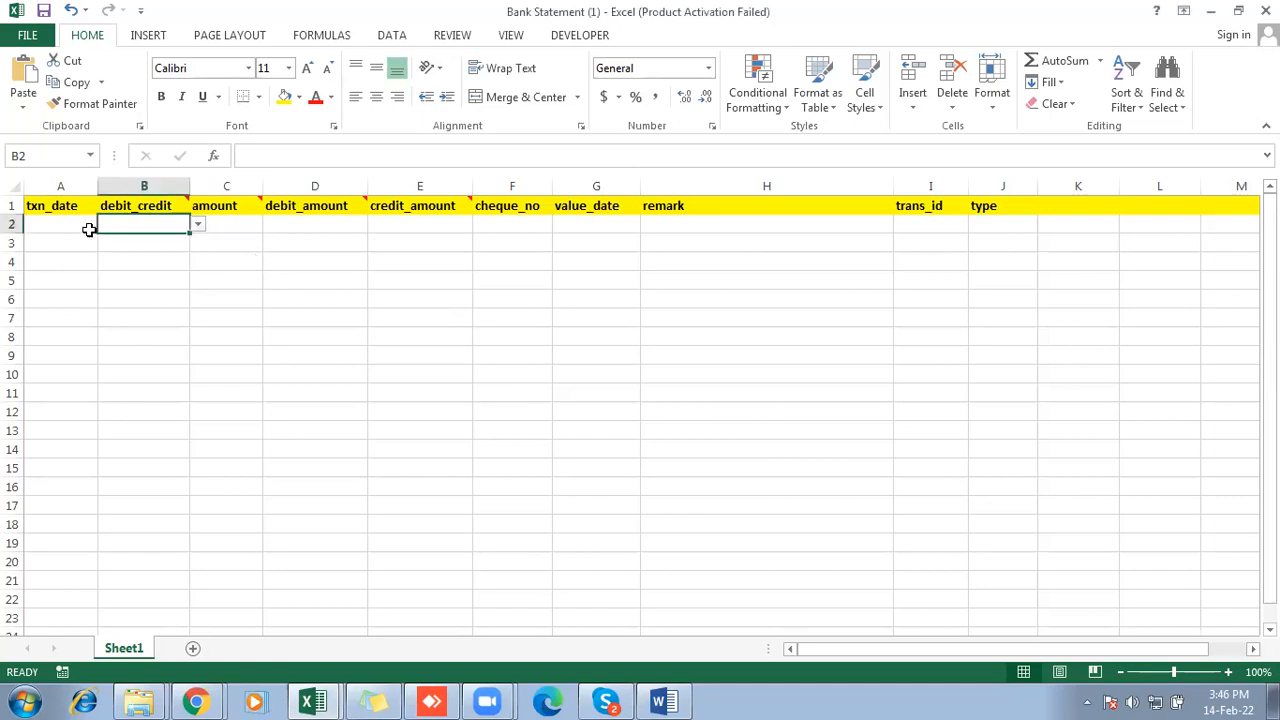
left_click(82, 226)
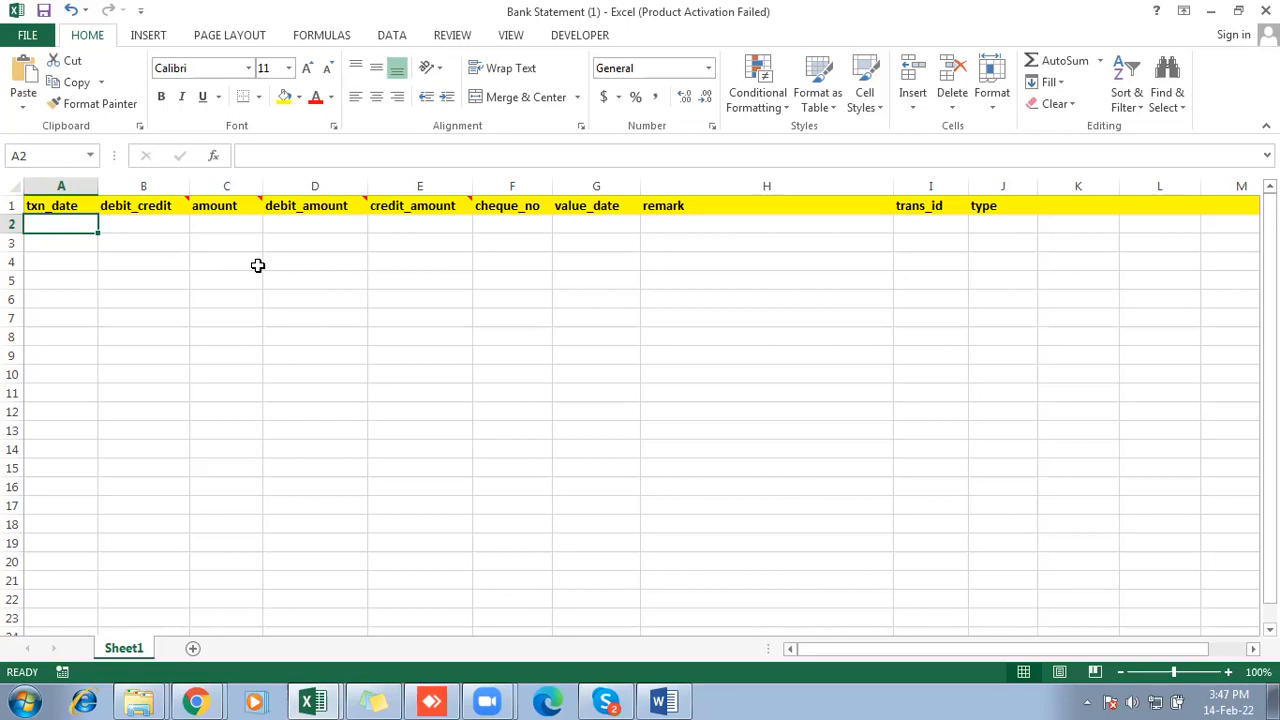
key("Right")
key("Right")
key("Right")
key("Right")
key("Right")
key("Right")
key("Right")
key("Right")
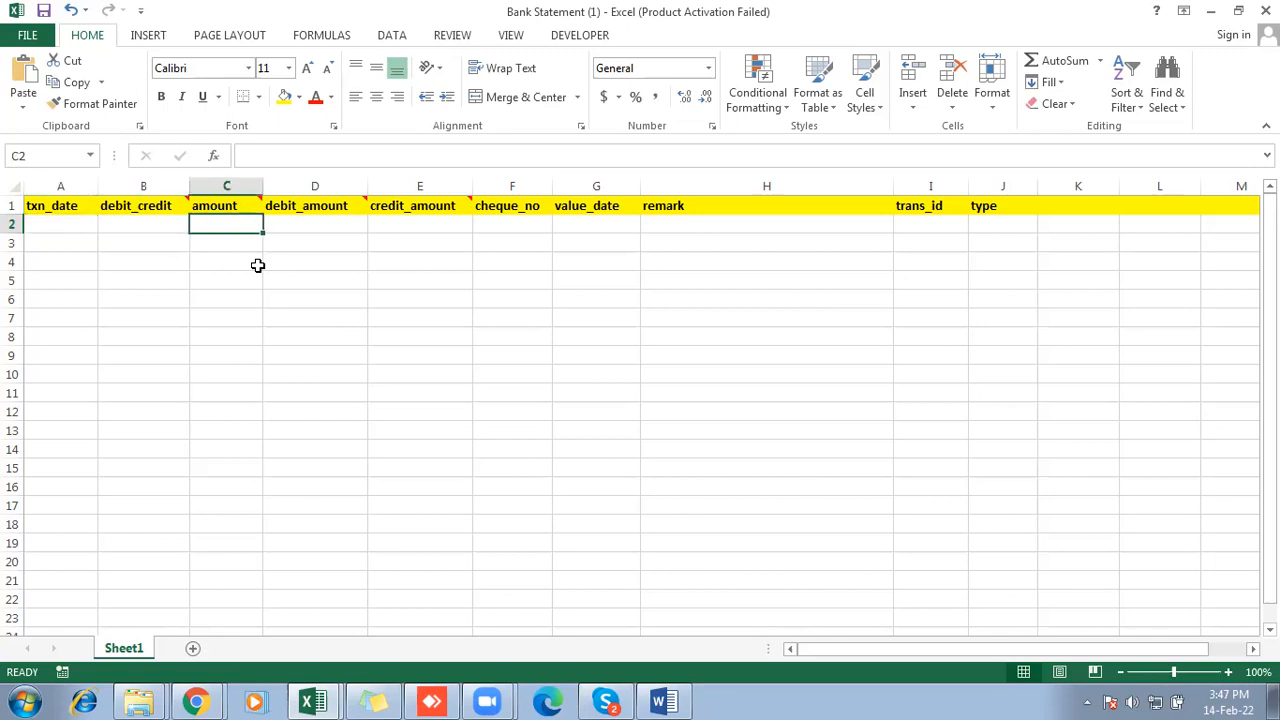
key("Left")
key("Left")
key("Left")
key("Left")
key("Left")
key("Left")
key("Left")
key("Left")
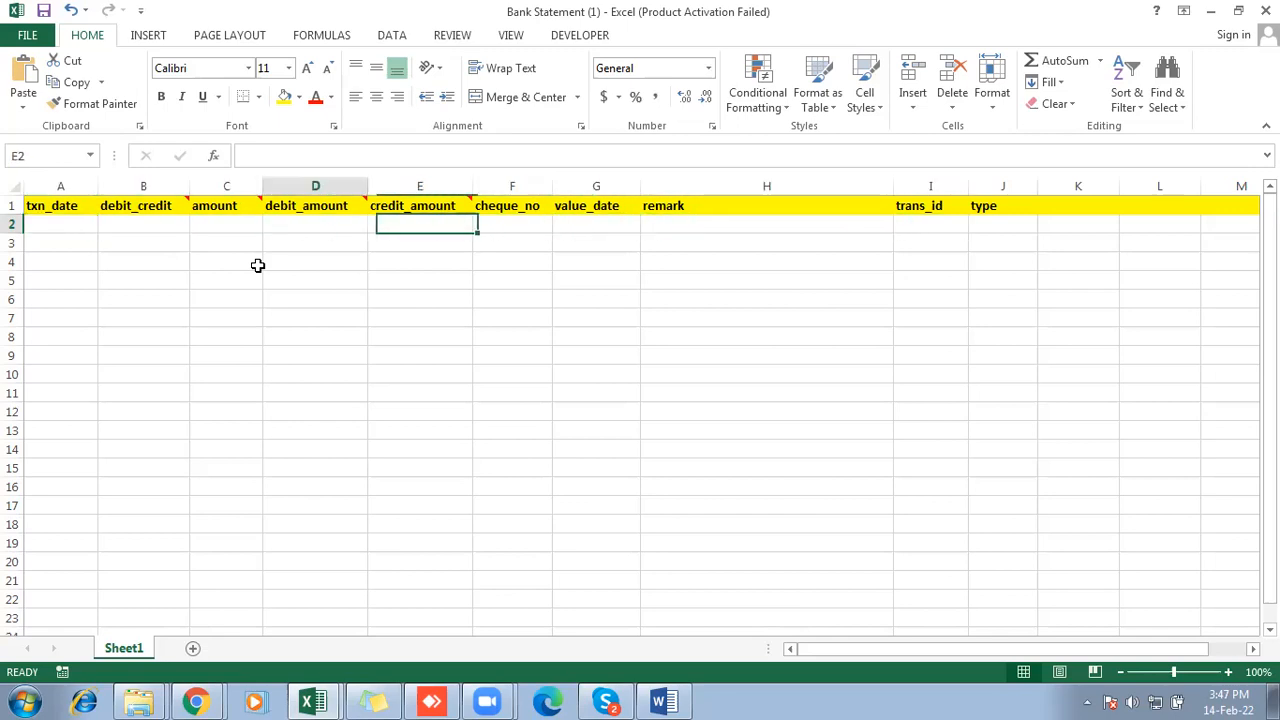
key("Up")
key("Down")
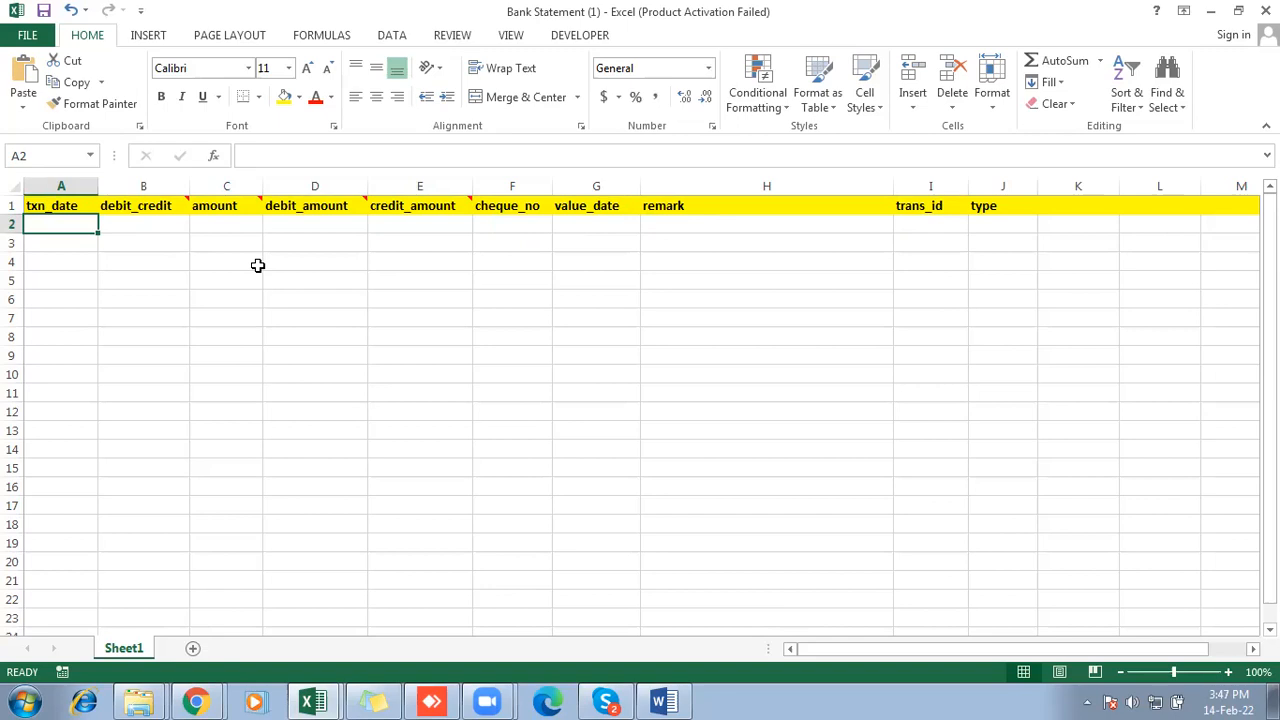
Enter 14-02-2021 as the first transaction date in cell A2.
type("14")
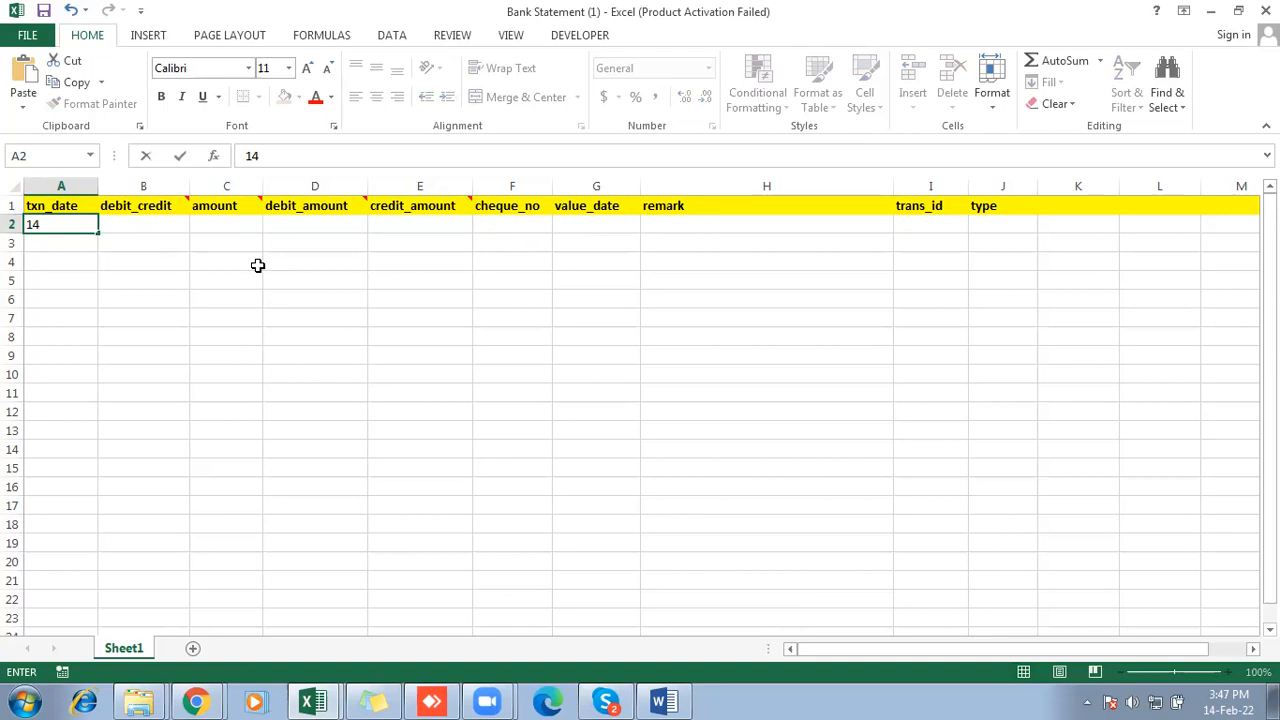
type("-02-2021")
key("ctrl+Return")
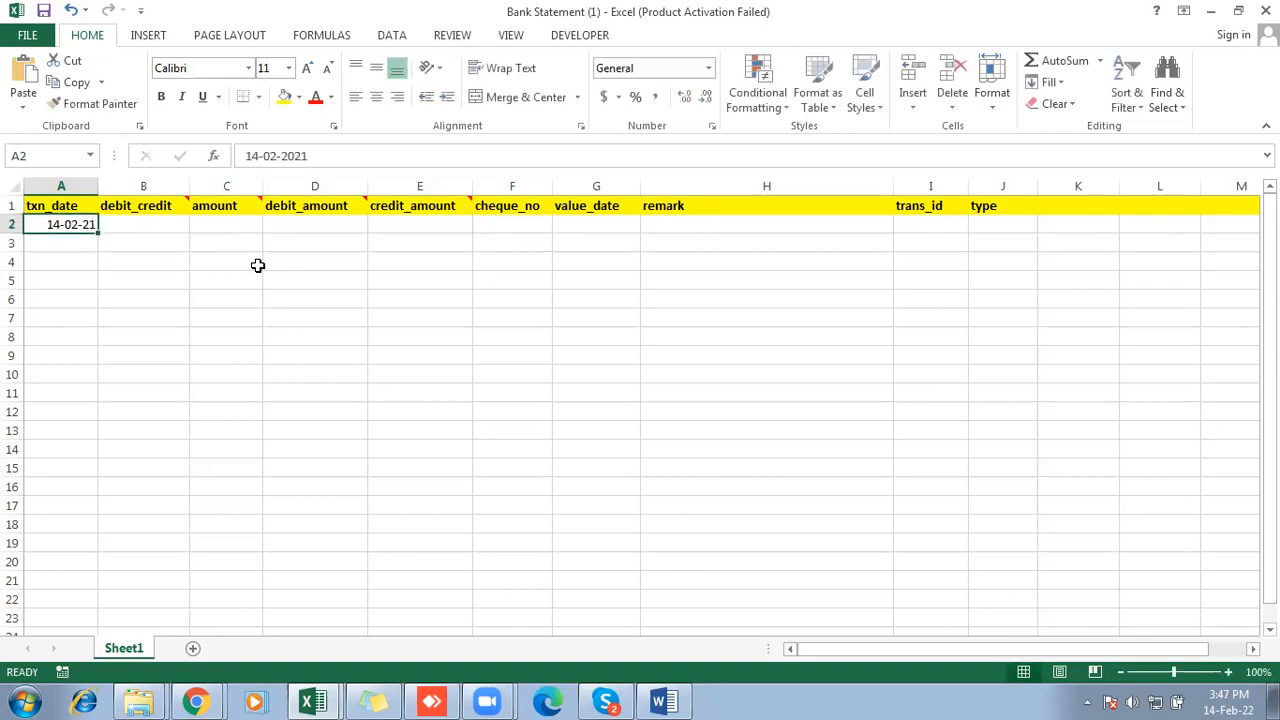
Copy the transaction date from A2 into cells A3 through A5 of the txn_date column.
key("ctrl+c")
key("Down")
key("ctrl+v")
key("Down")
key("ctrl+v")
key("ctrl+Down")
key("ctrl+v")
key("ctrl+z")
key("ctrl+Up")
key("Down")
key("ctrl+v")
Paste the copied transaction date into the value_date column for rows 2 to 5.
key("Up")
key("Up")
key("Up")
key("Right")
key("Right")
key("Right")
key("Right")
key("Right")
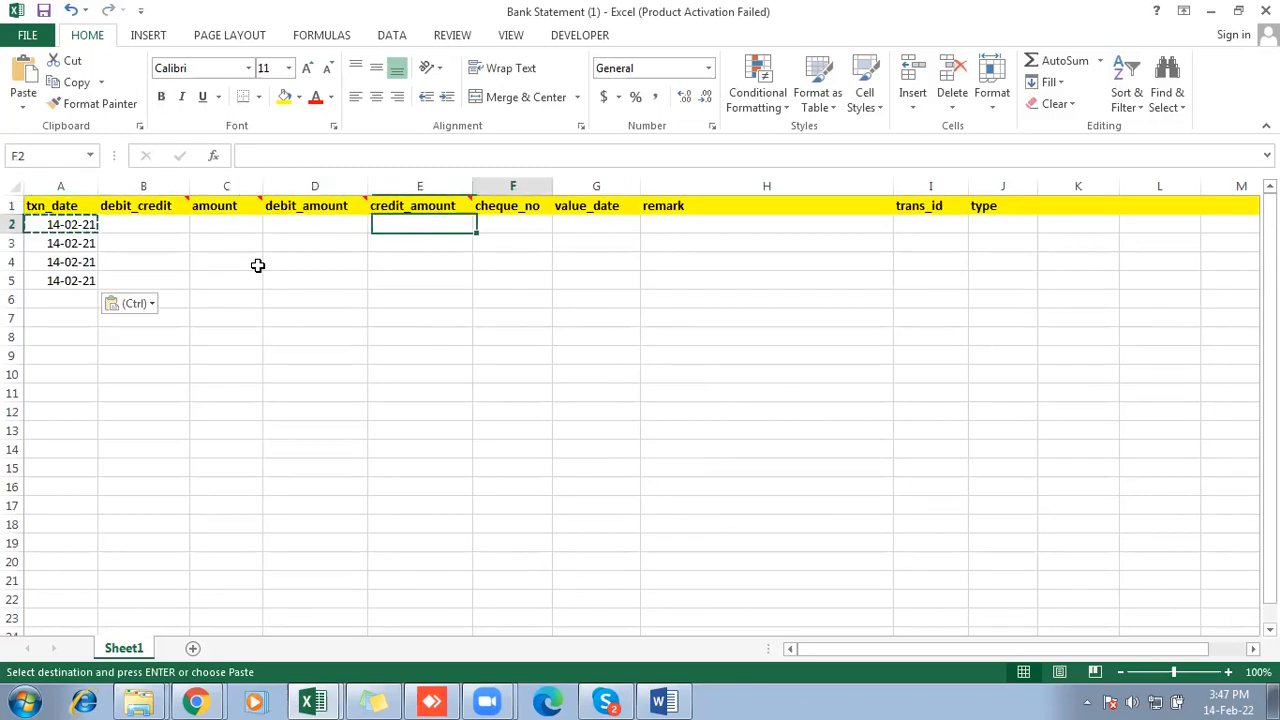
key("Right")
key("shift+Down")
key("shift+Down")
key("shift+Down")
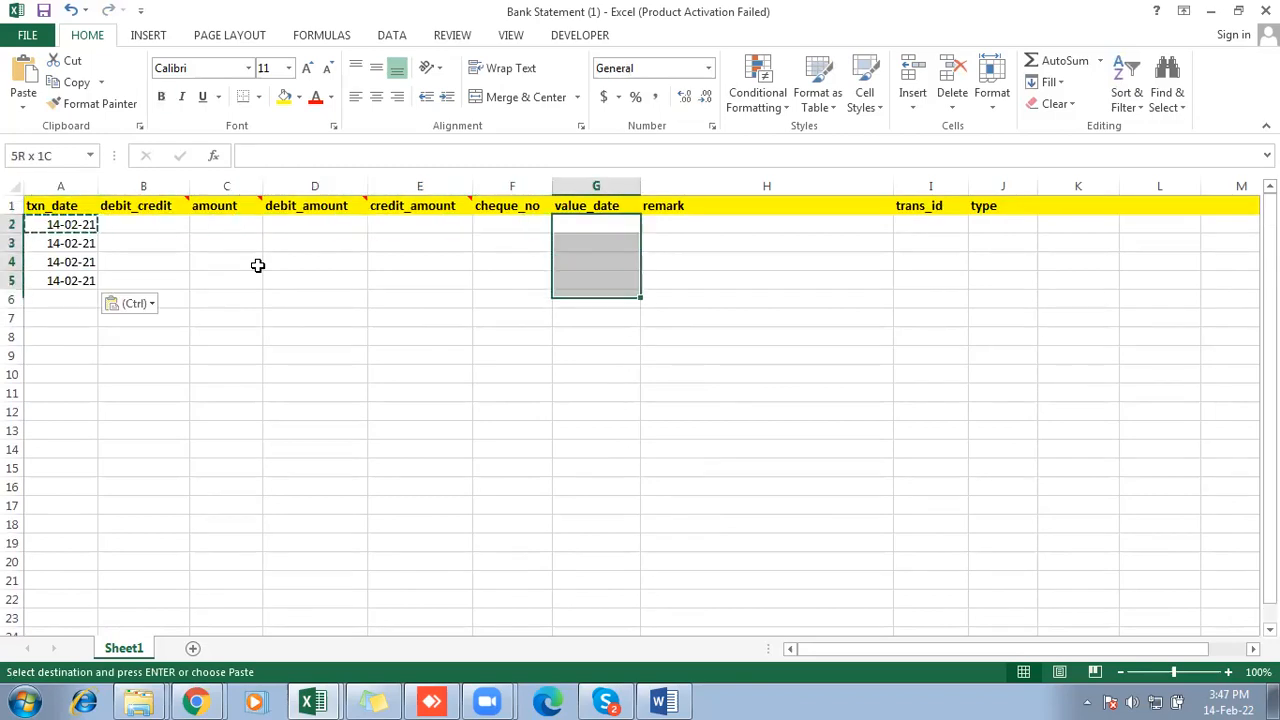
key("ctrl+v")
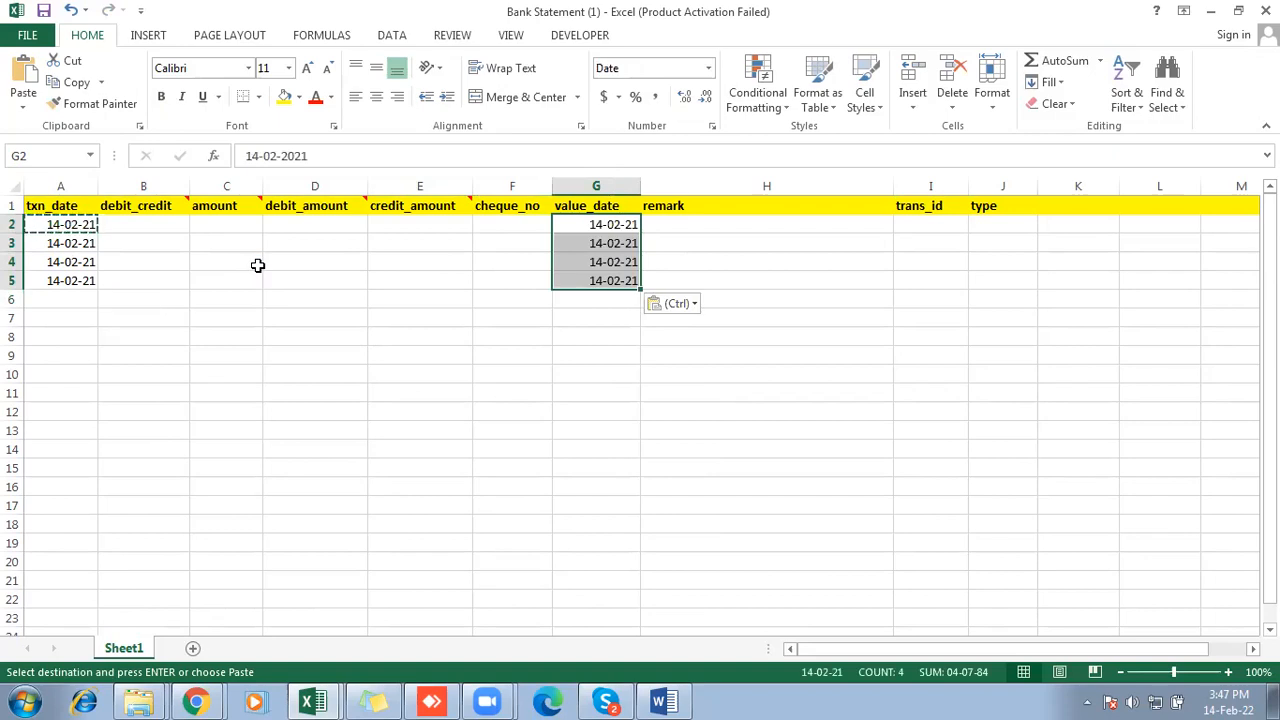
Examine the choices offered for debit_credit in B2 and the separate amount, debit_amount and credit_amount columns.
key("Right")
key("Left")
key("Left")
key("Left")
key("Left")
key("Left")
key("Left")
key("Left")
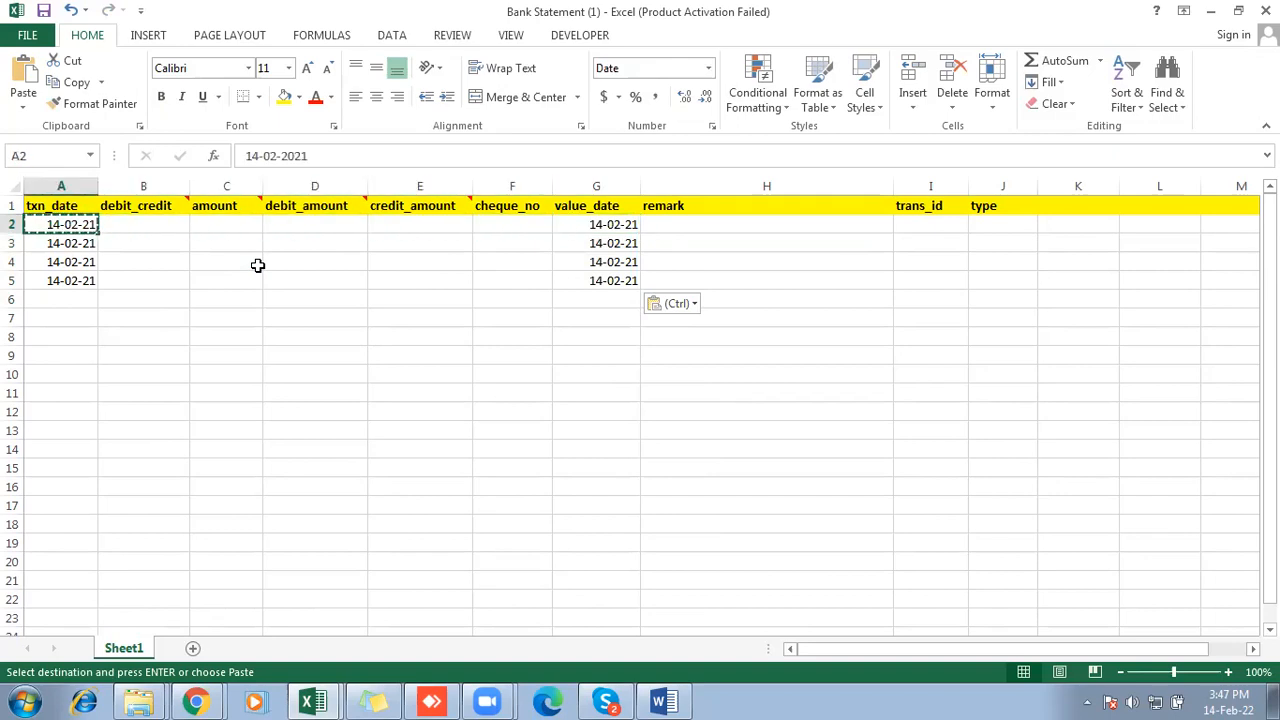
key("Right")
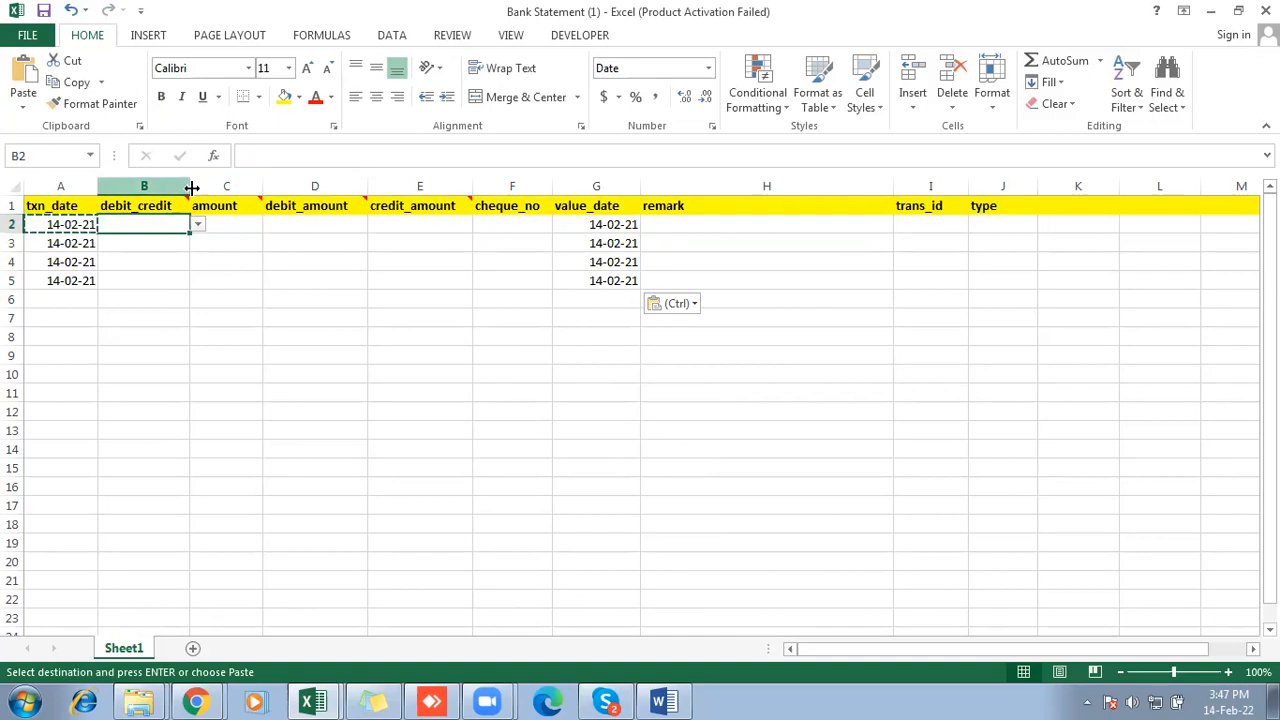
left_click(334, 185)
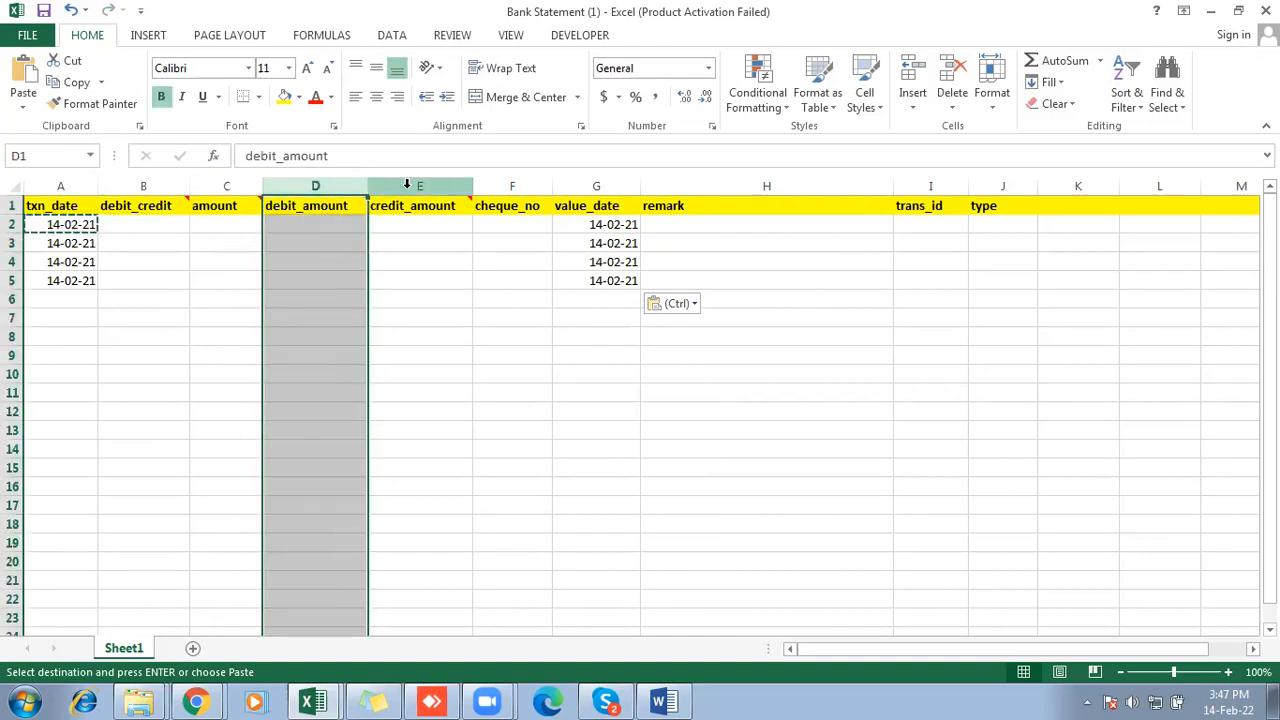
left_click(409, 185)
left_click(310, 230)
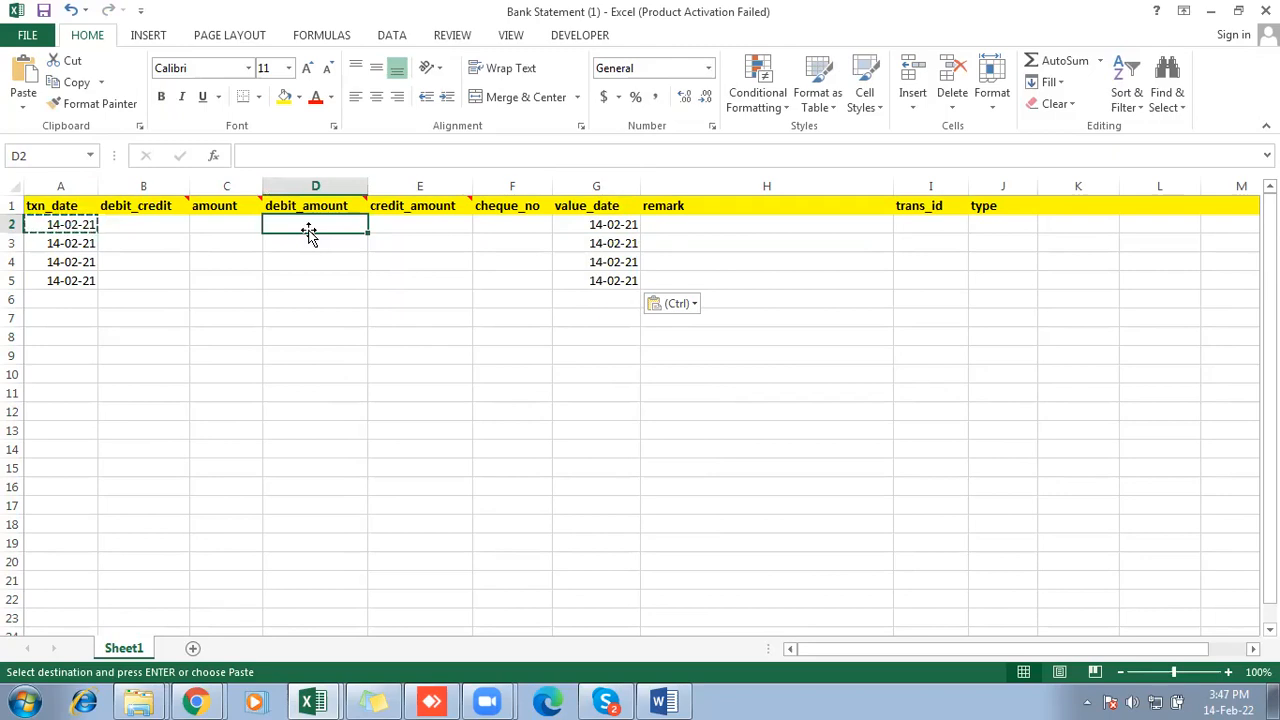
left_click(201, 230)
left_click(158, 223)
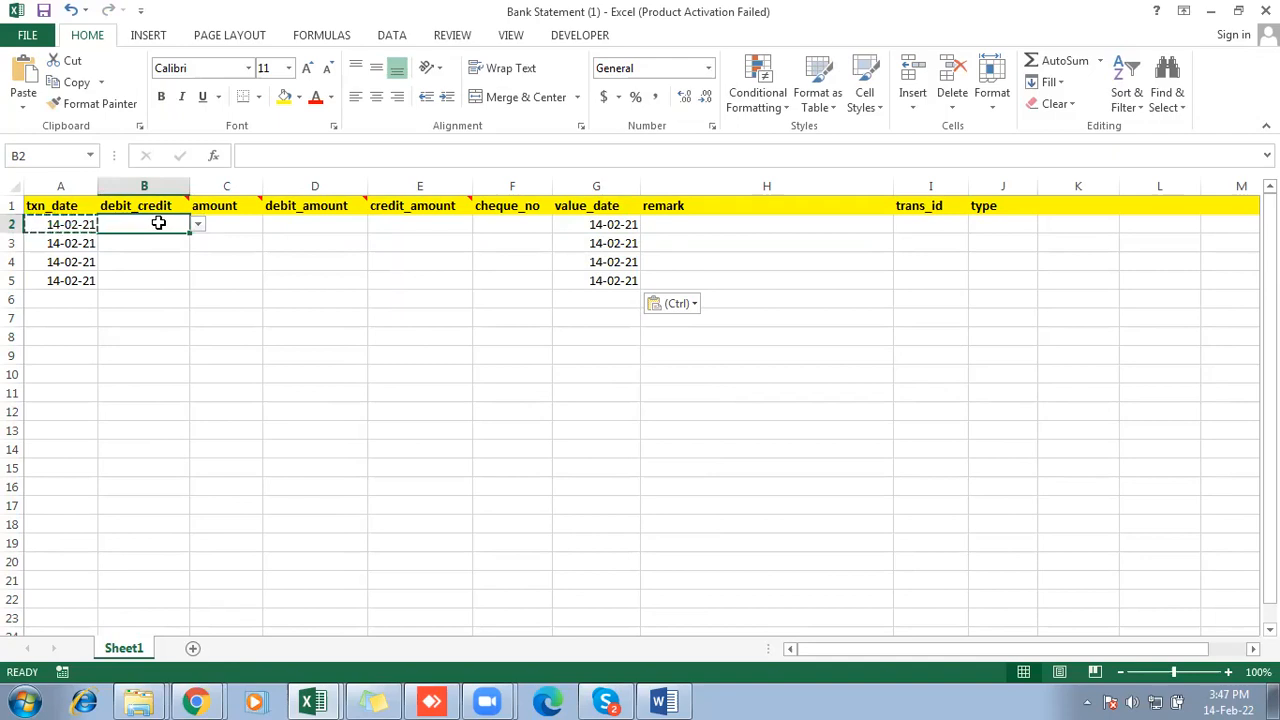
left_click(199, 226)
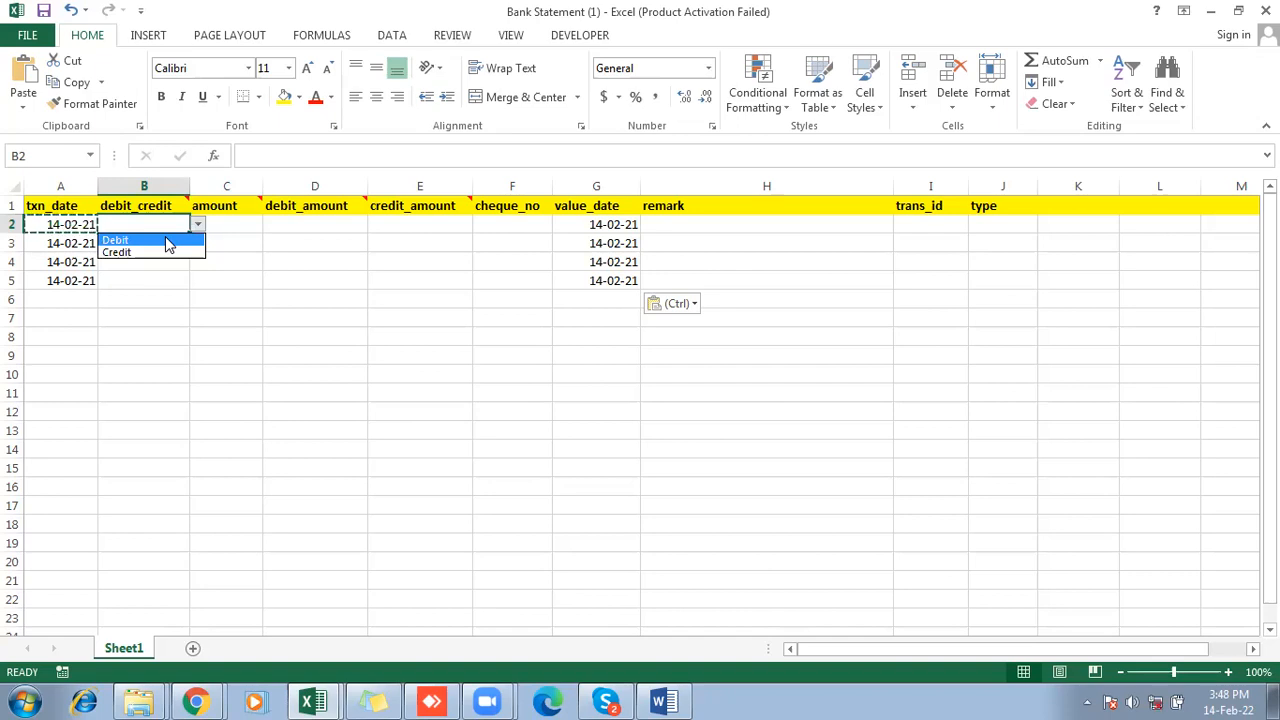
left_click(310, 255)
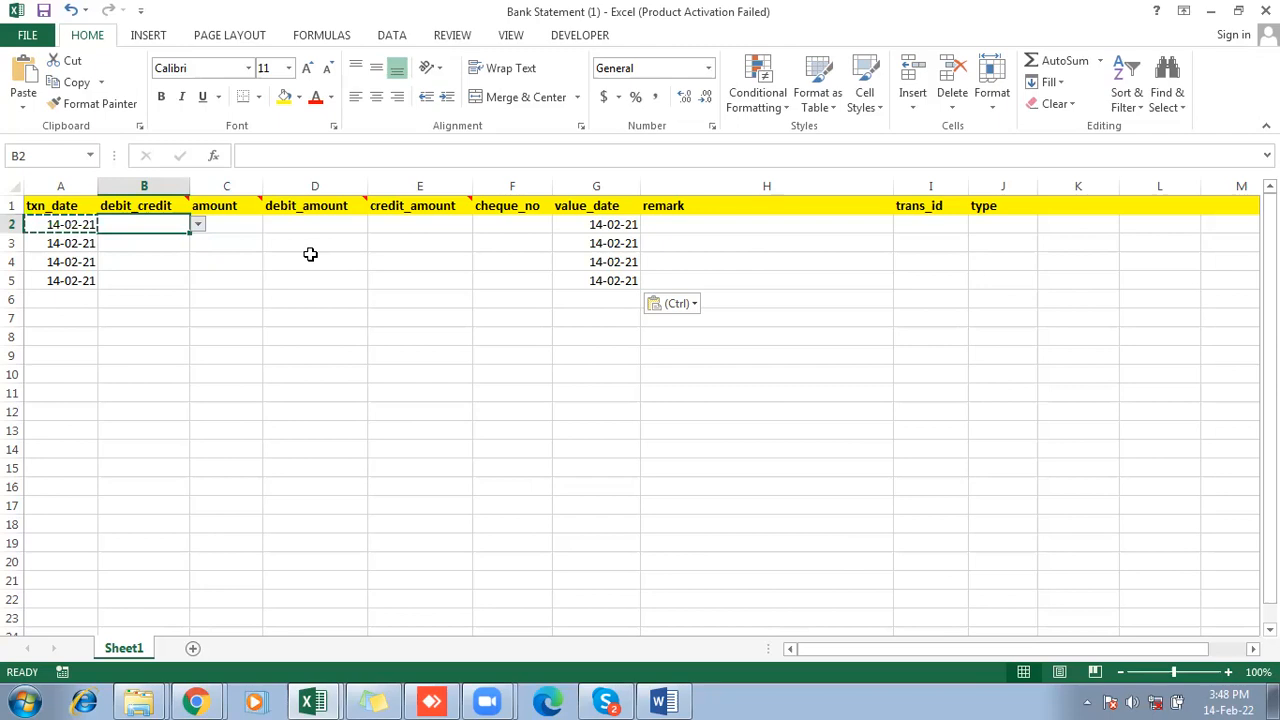
key("Right")
key("Right")
key("Right")
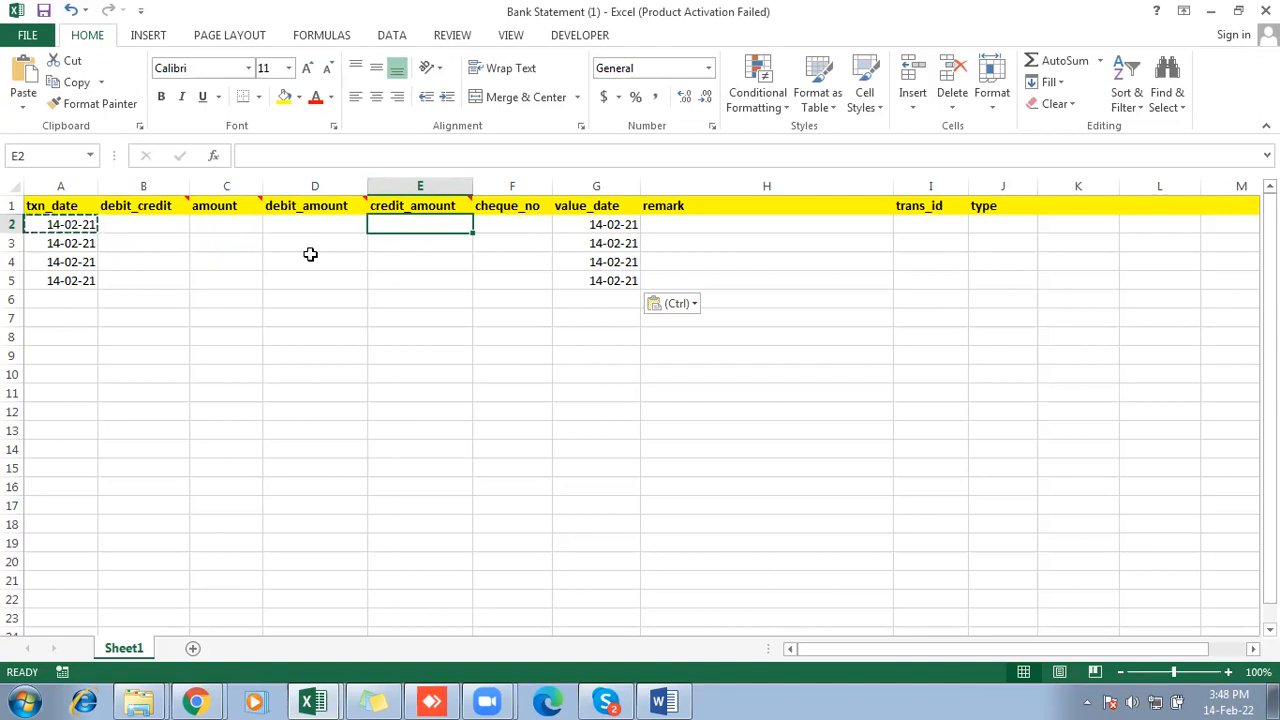
Enter debit amounts of 3000 in D2 and 200 in D3.
key("Left")
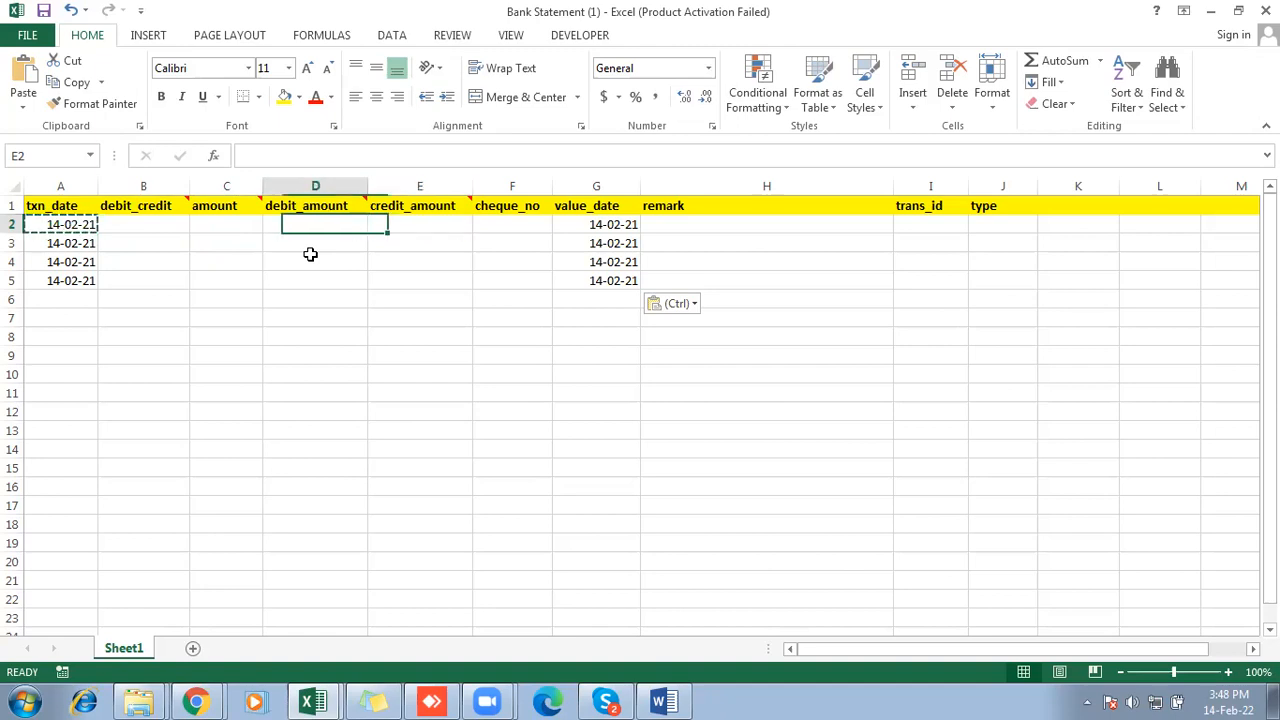
type("1000")
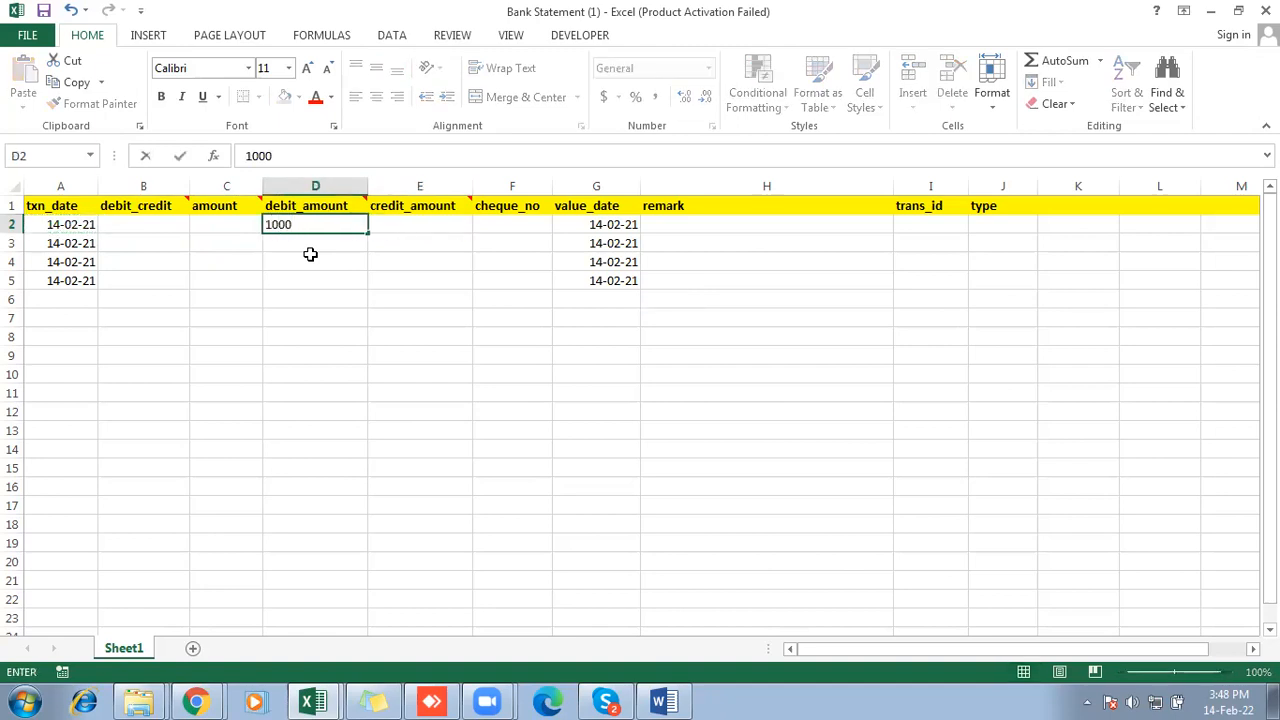
key("Return")
key("Up")
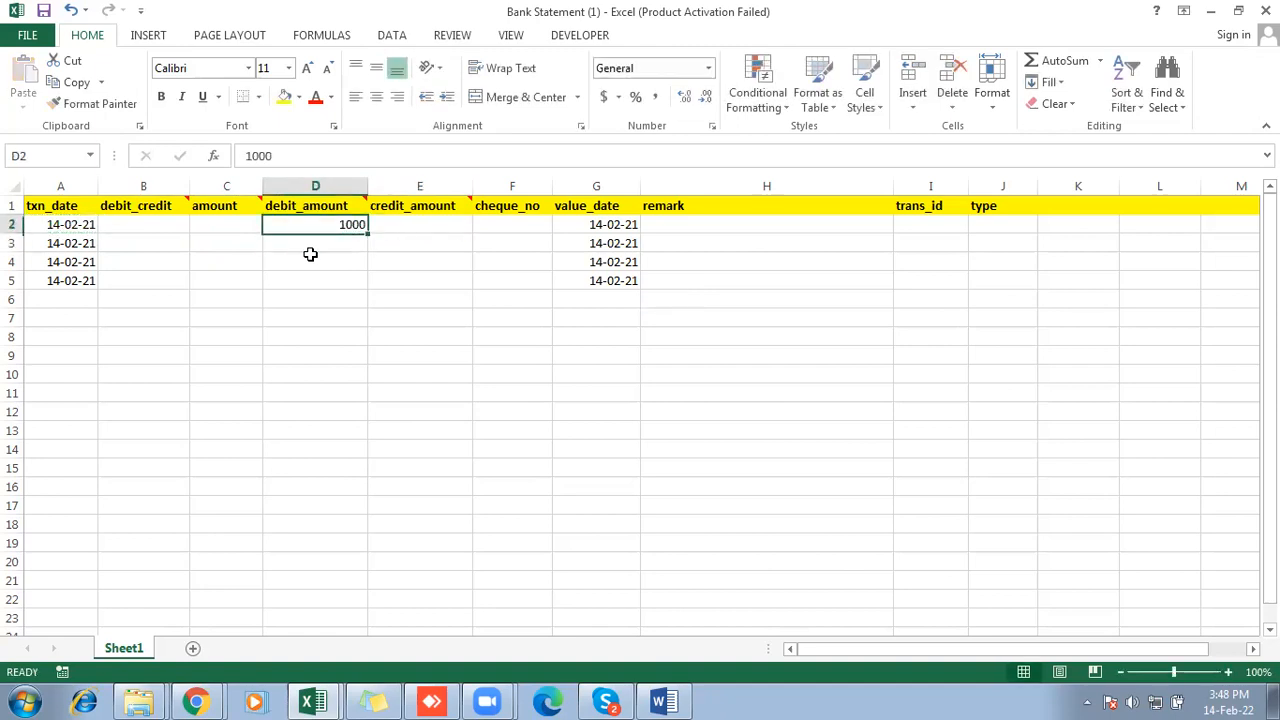
type("3000")
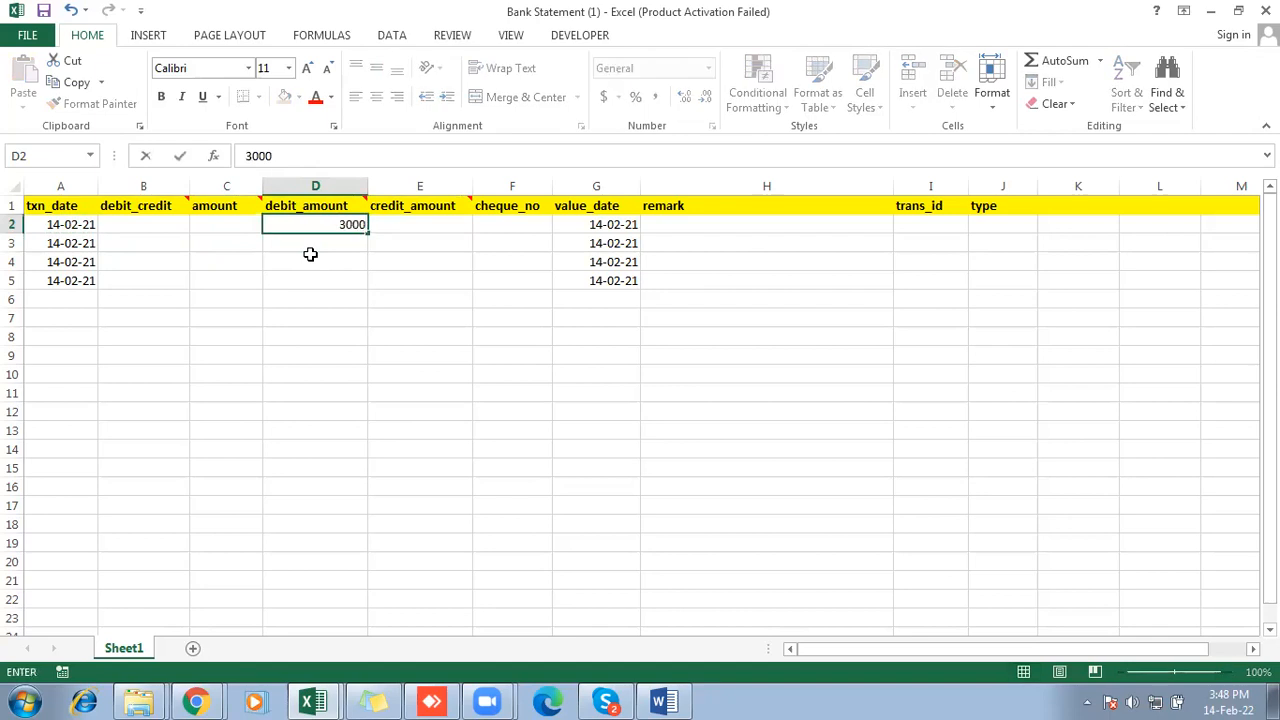
key("Return")
type("200")
key("Return")
Enter a credit amount of 6000 in E4 and a debit amount of 1000 in D5.
key("Right")
type("6000")
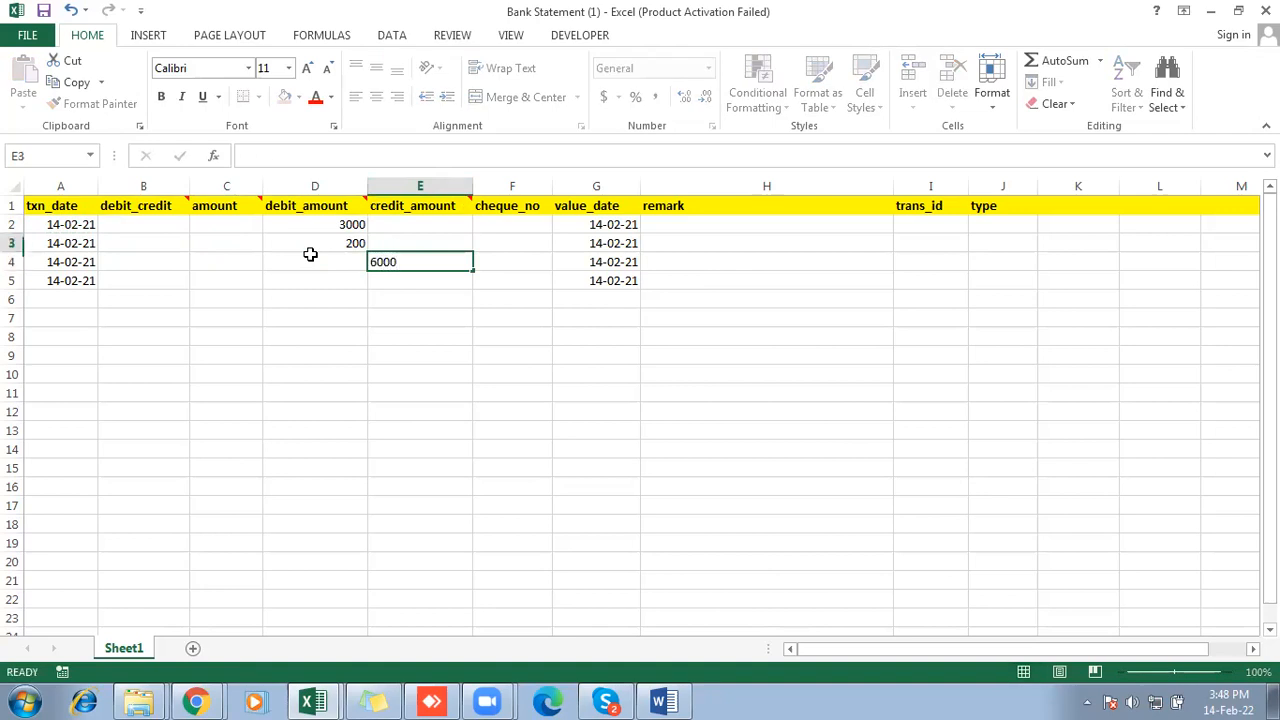
key("Return")
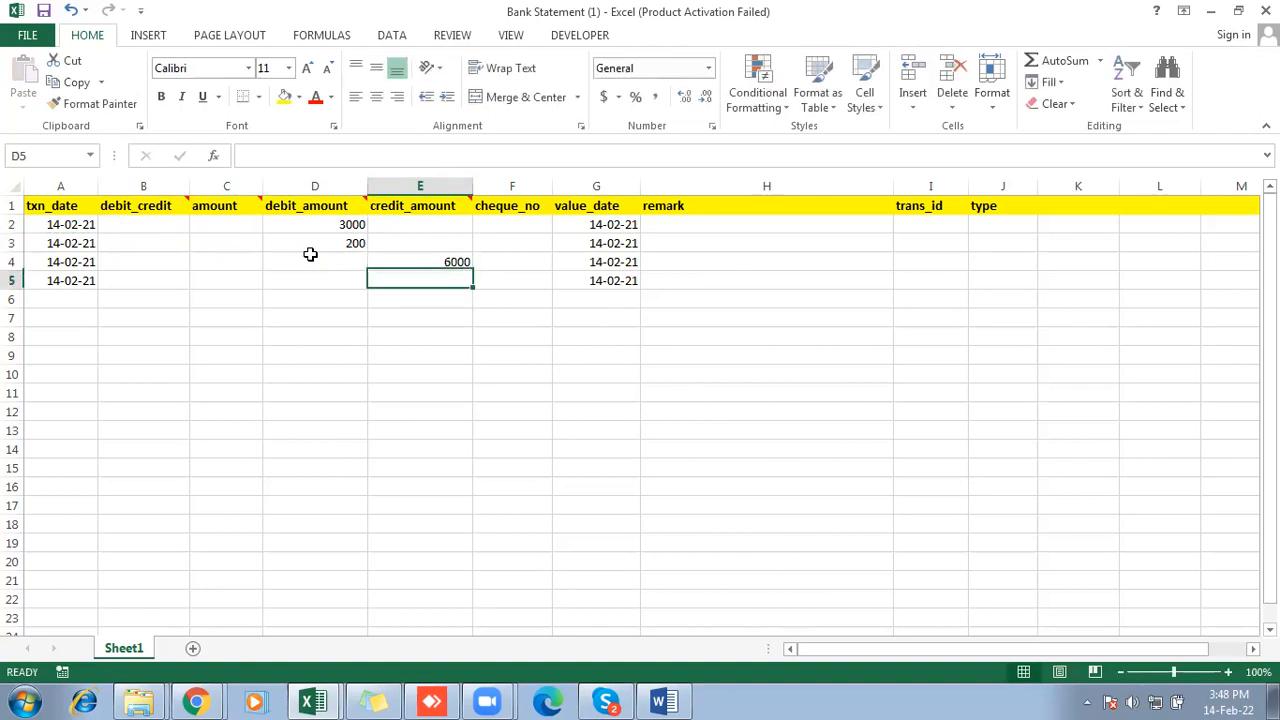
key("Left")
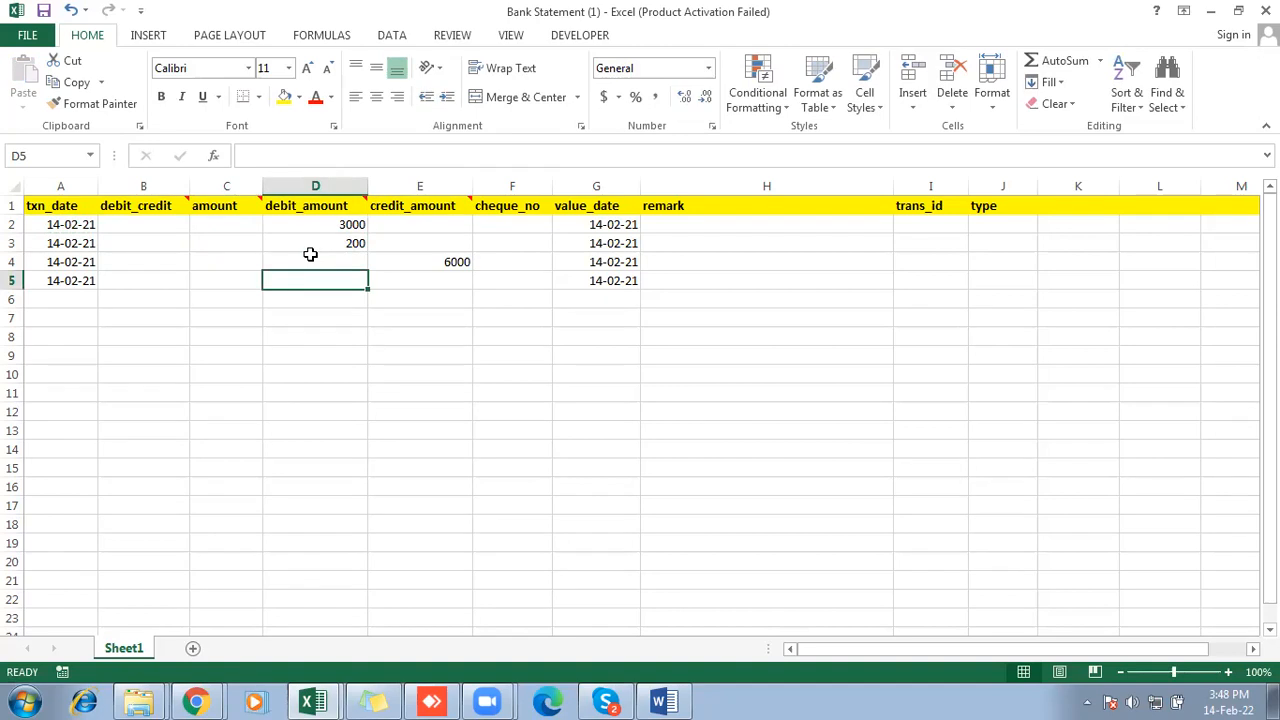
type("1000")
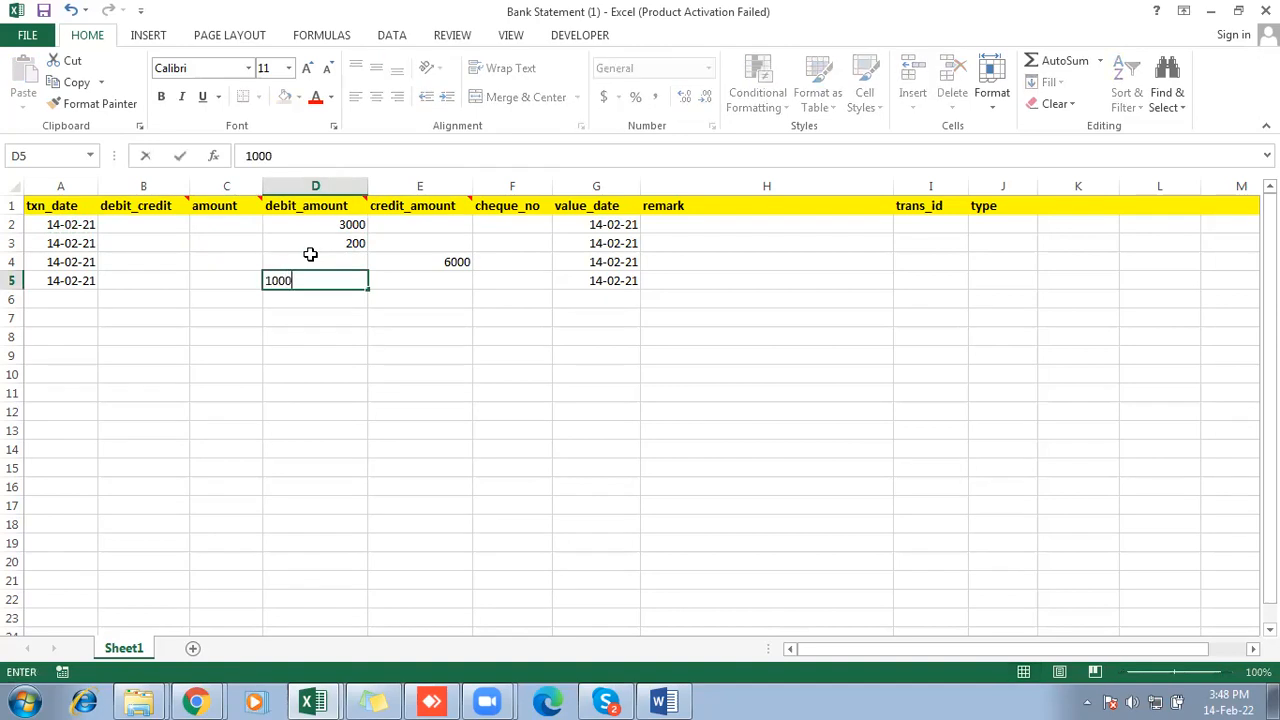
key("Tab")
Enter the remark "Paid to vendor" followed by the vendor's name in H2.
key("Up")
key("Right")
key("Right")
key("Up")
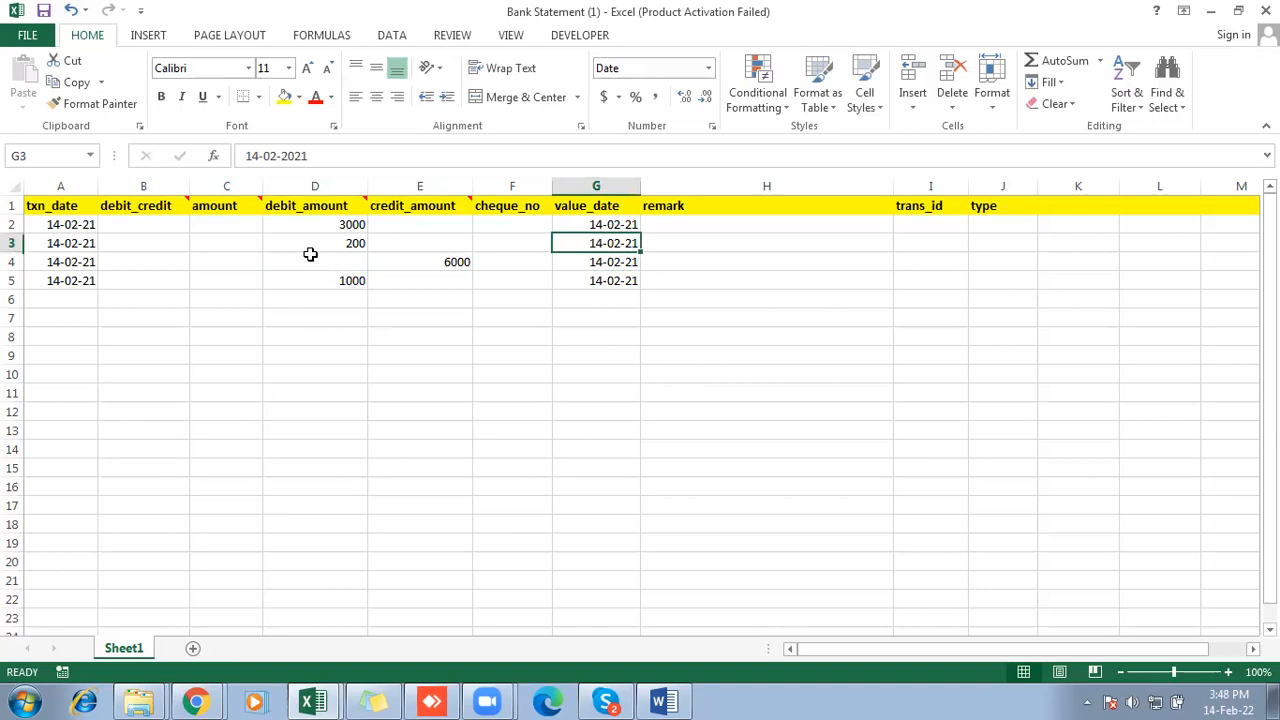
key("Right")
key("Up")
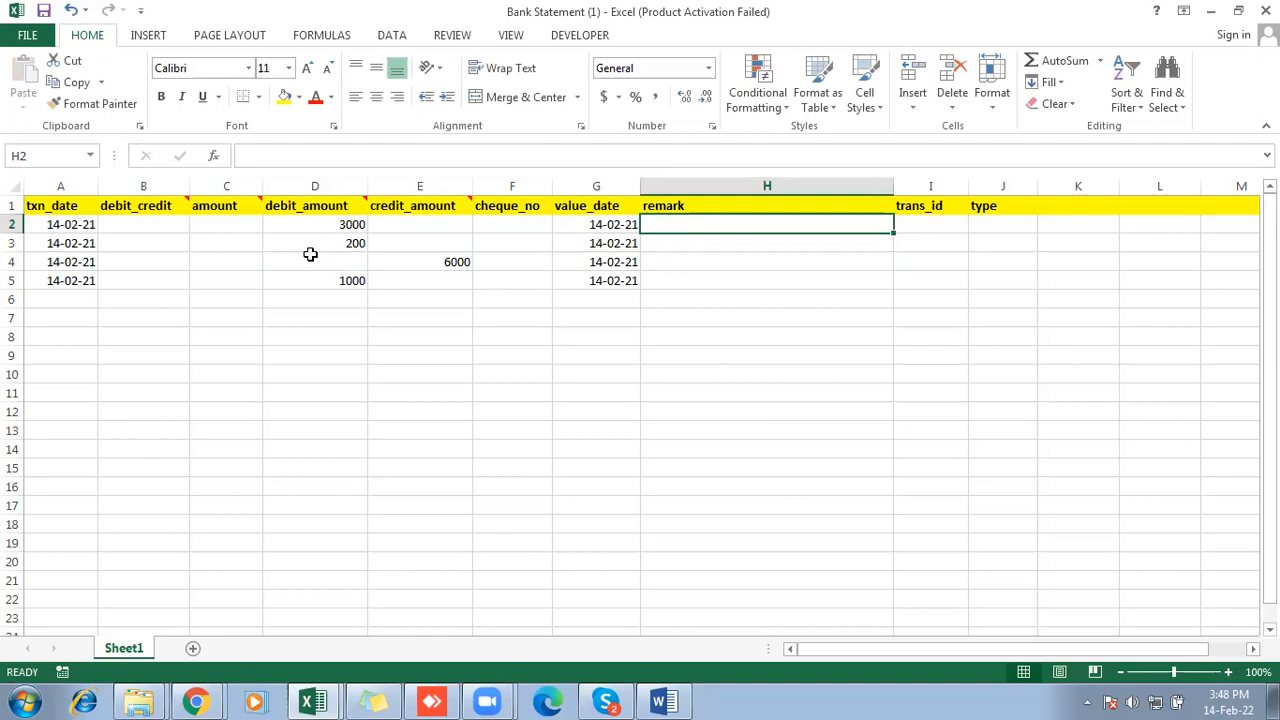
type("Mr")
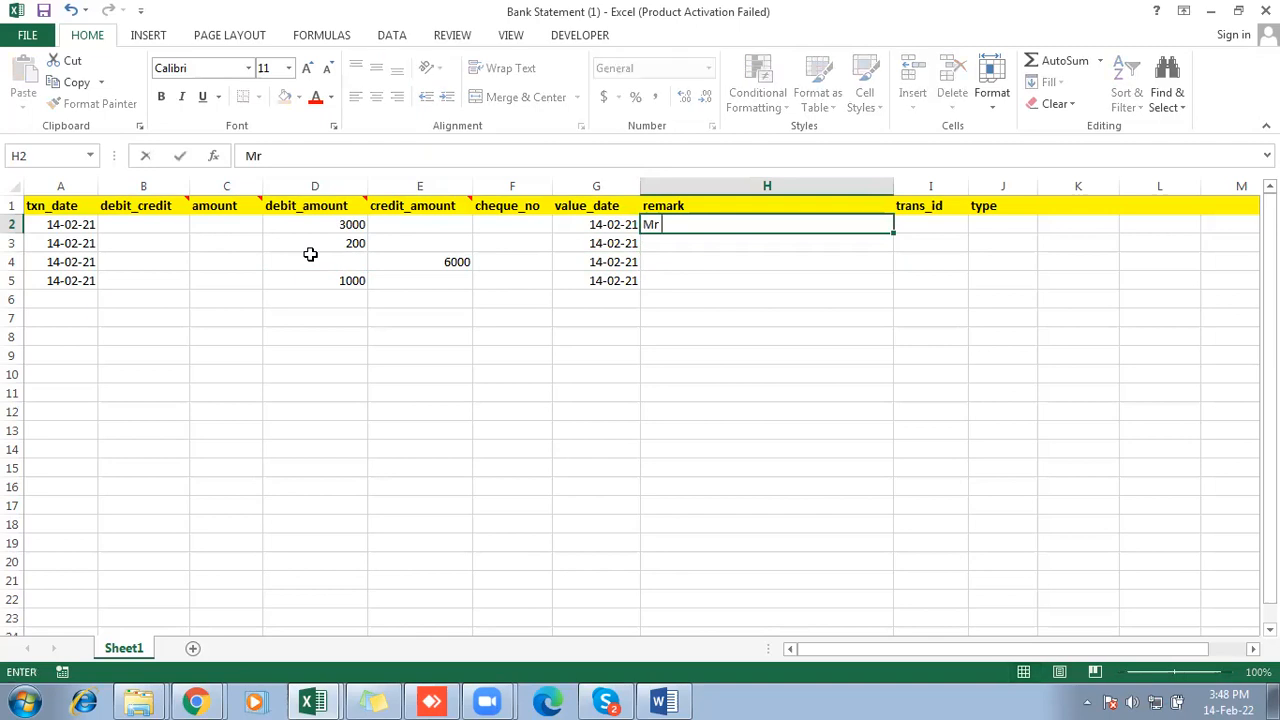
type(" Ramesh")
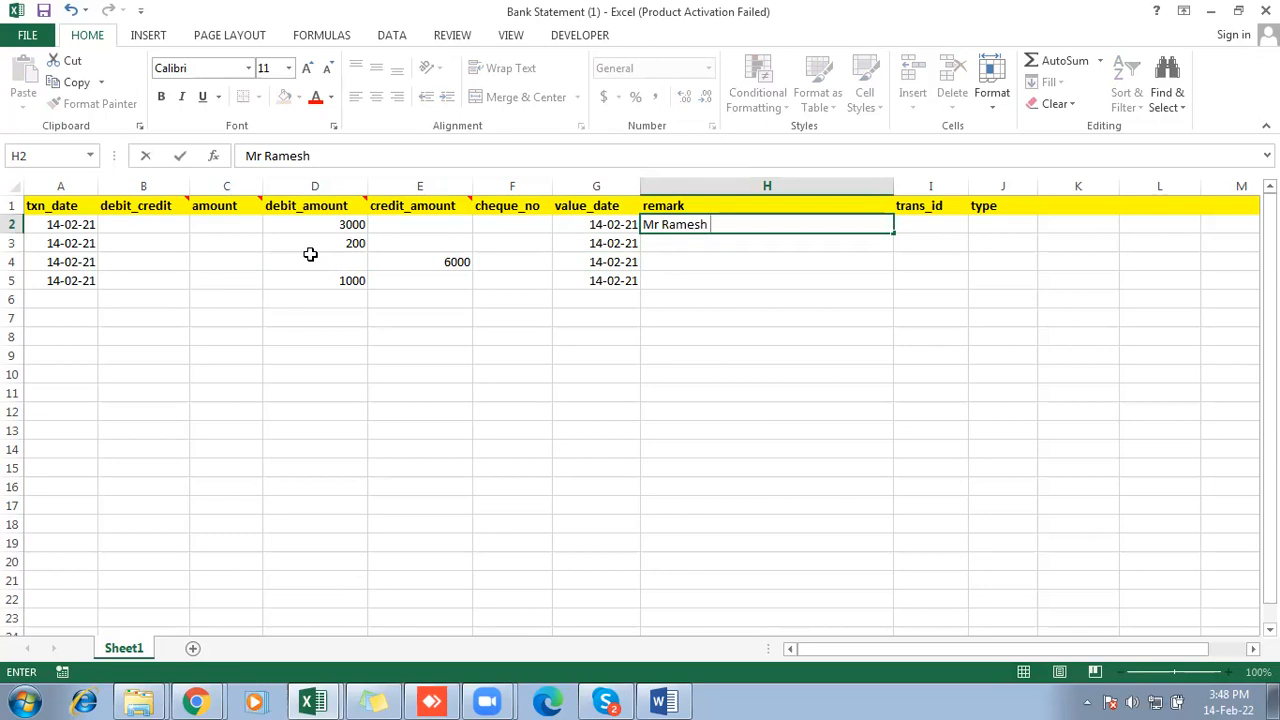
left_click(643, 224)
type("Paid ")
type("to v")
type("en")
type("dor")
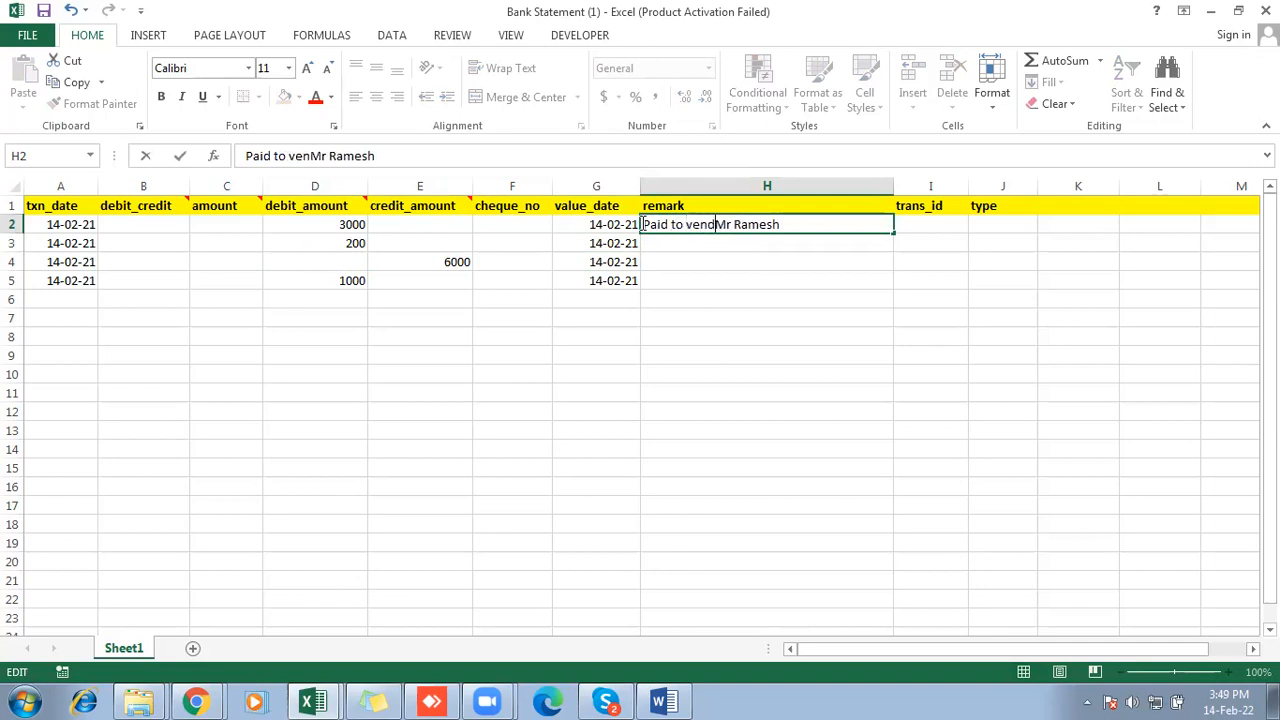
Enter the remark "Paid for printing &stationery" in H3.
left_click(676, 243)
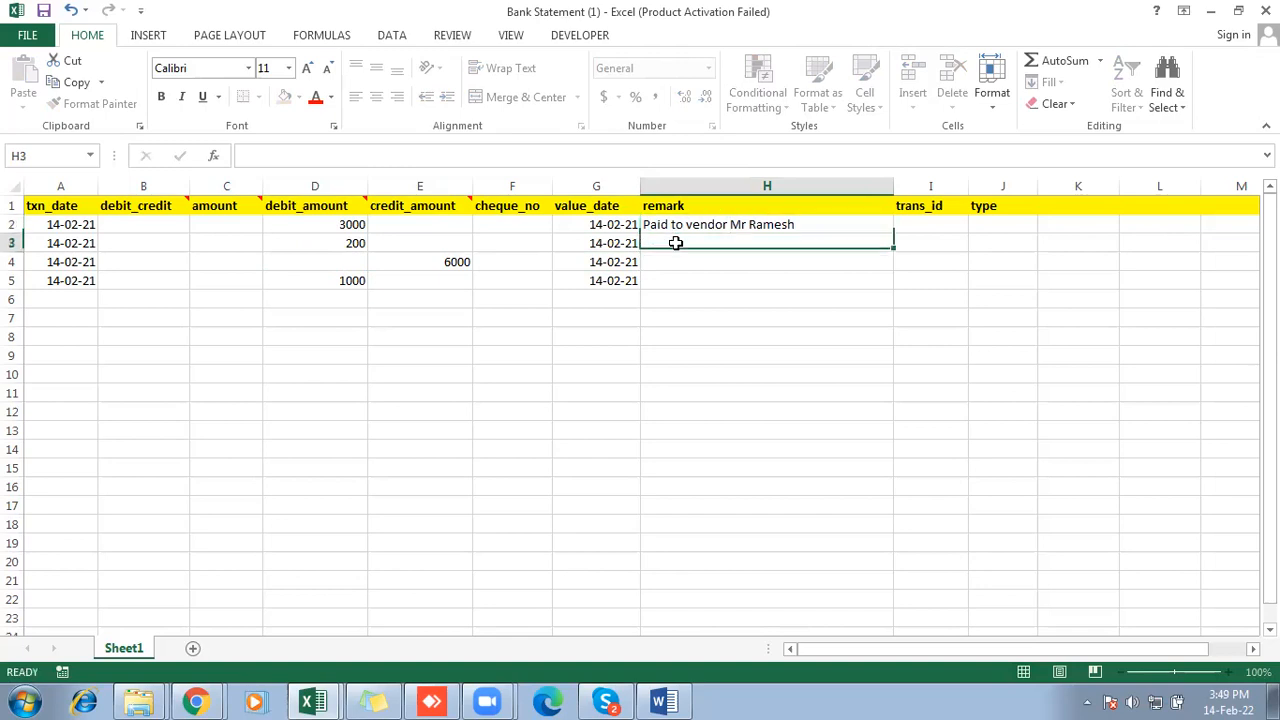
type("Paid for")
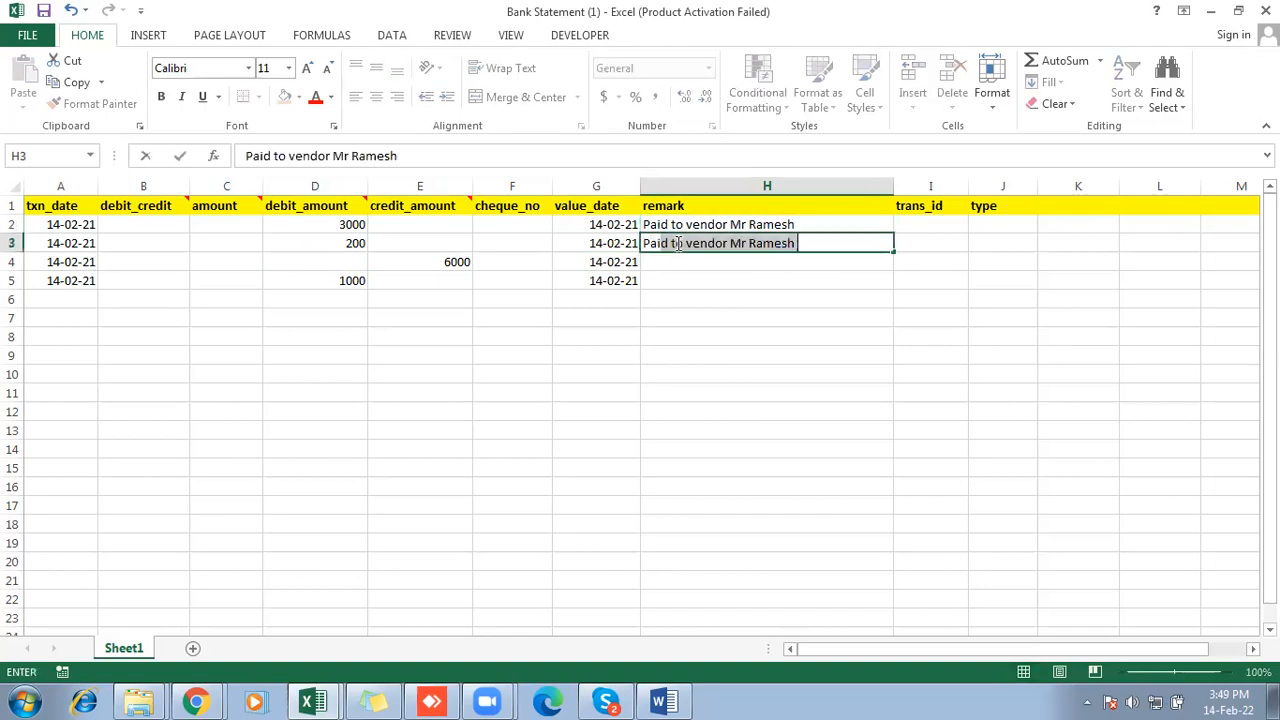
type(" printing")
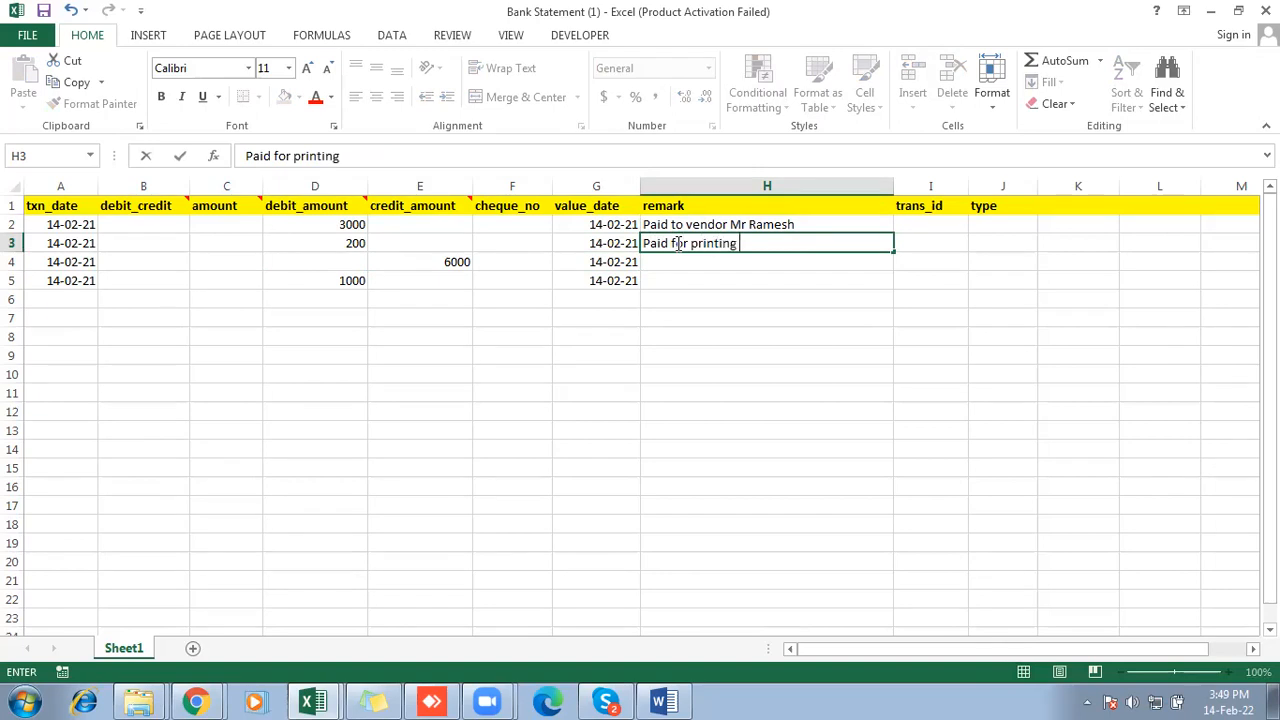
type(" &stationery")
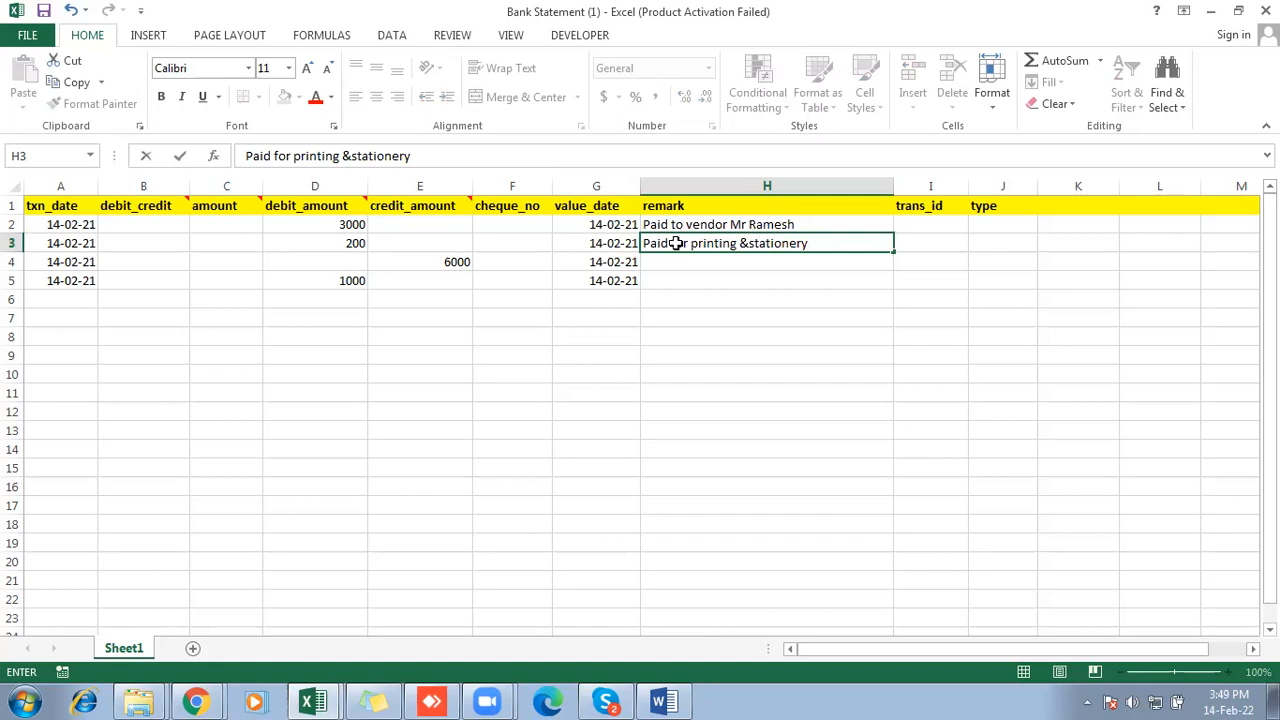
key("Return")
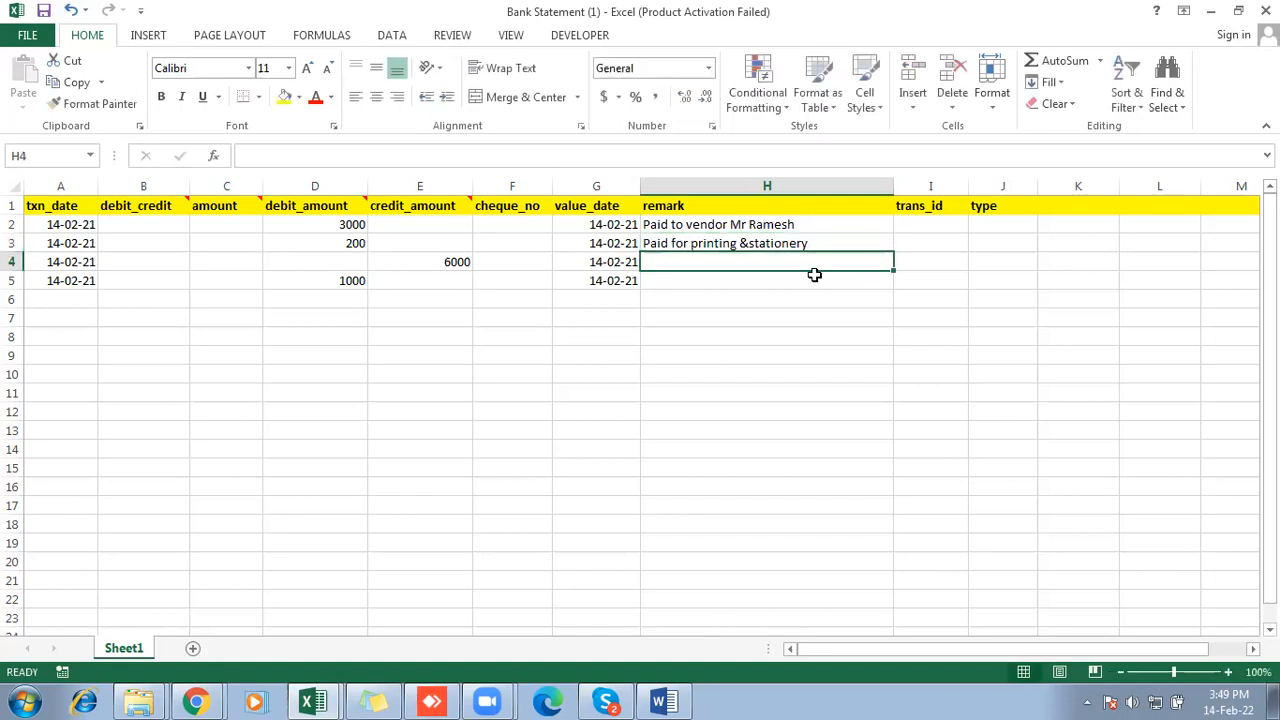
Enter the remarks "Payment recd from Customer" in H4 and "Repairs and maintainance" in H5.
type("Payment ")
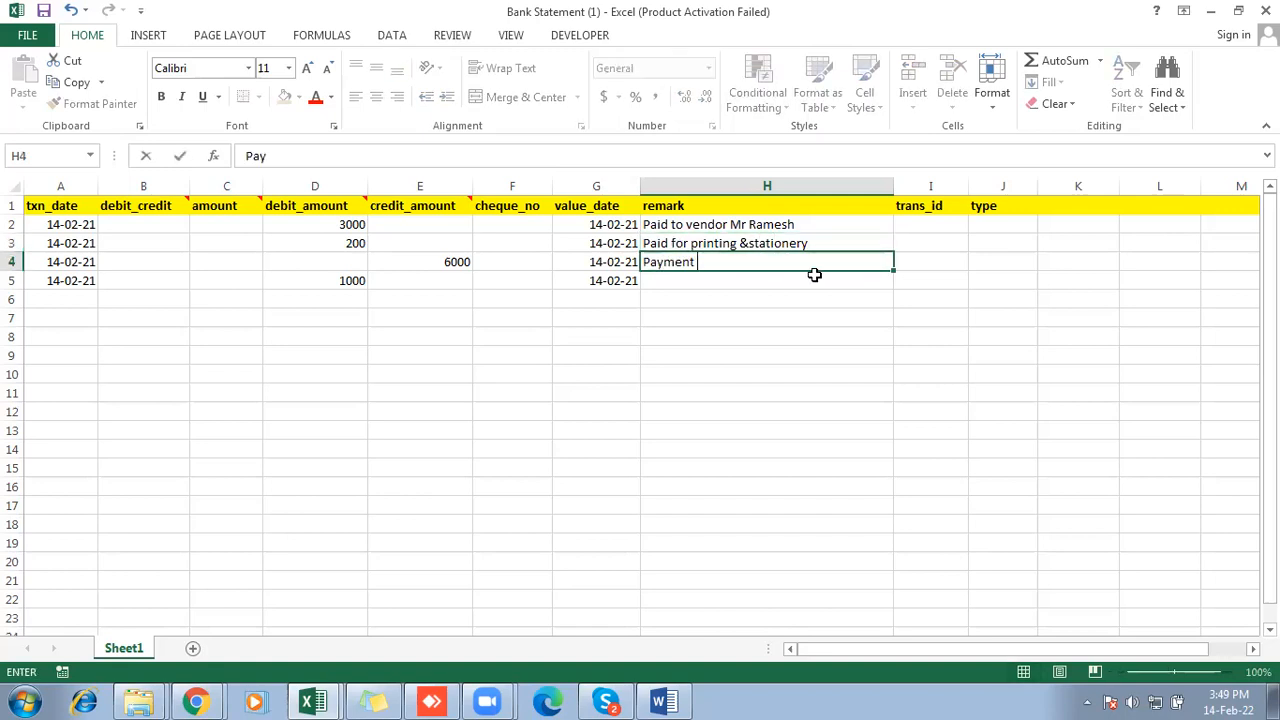
type("recd from ")
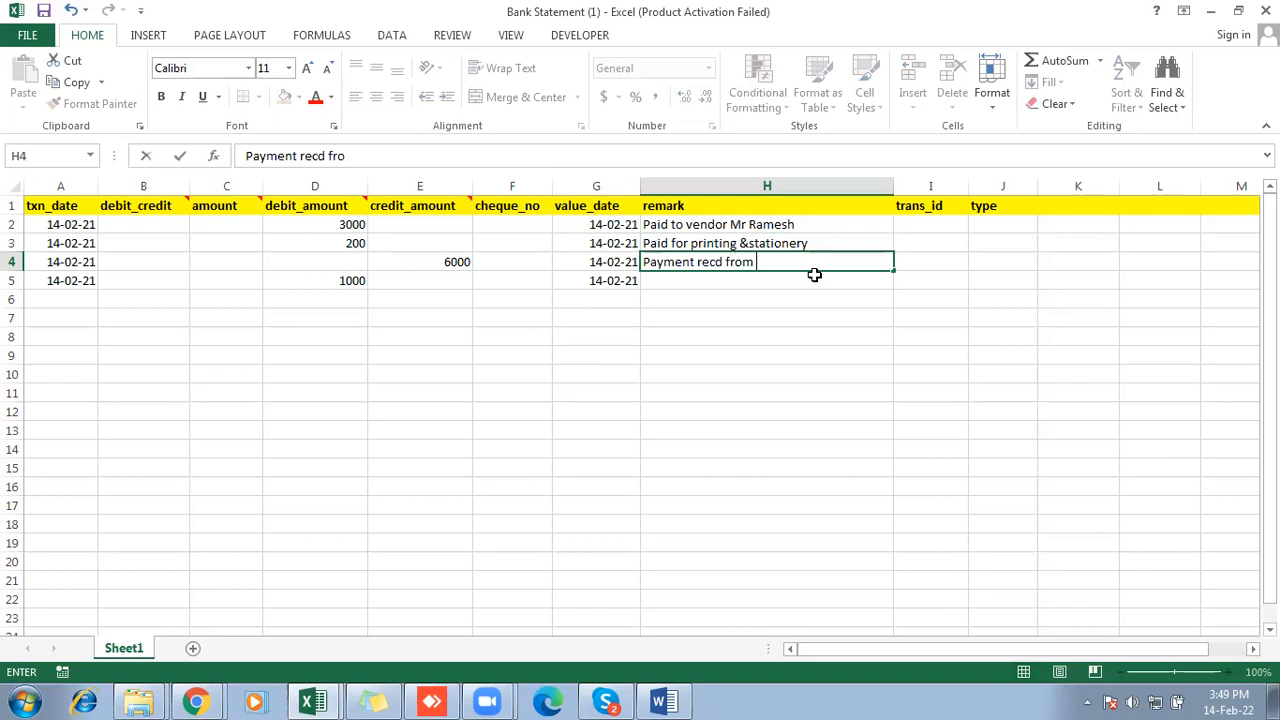
type("Customer")
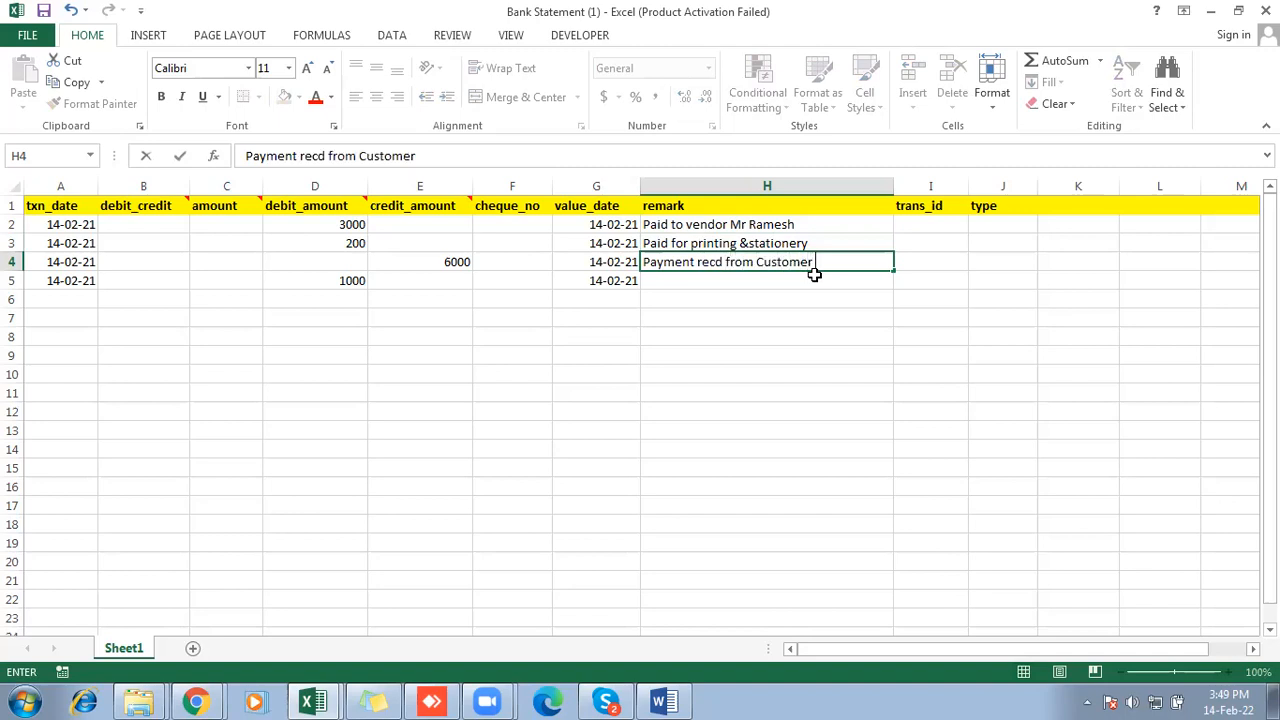
key("Tab")
key("Return")
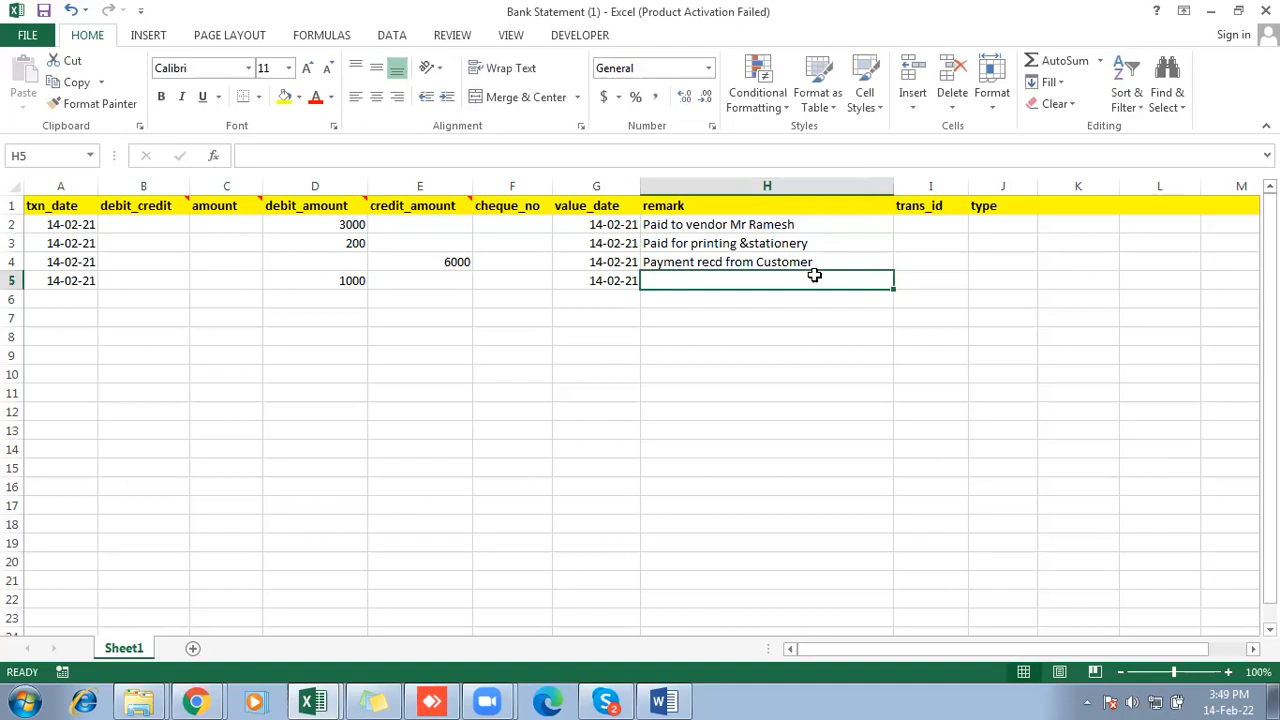
type("Repairs and maintainance")
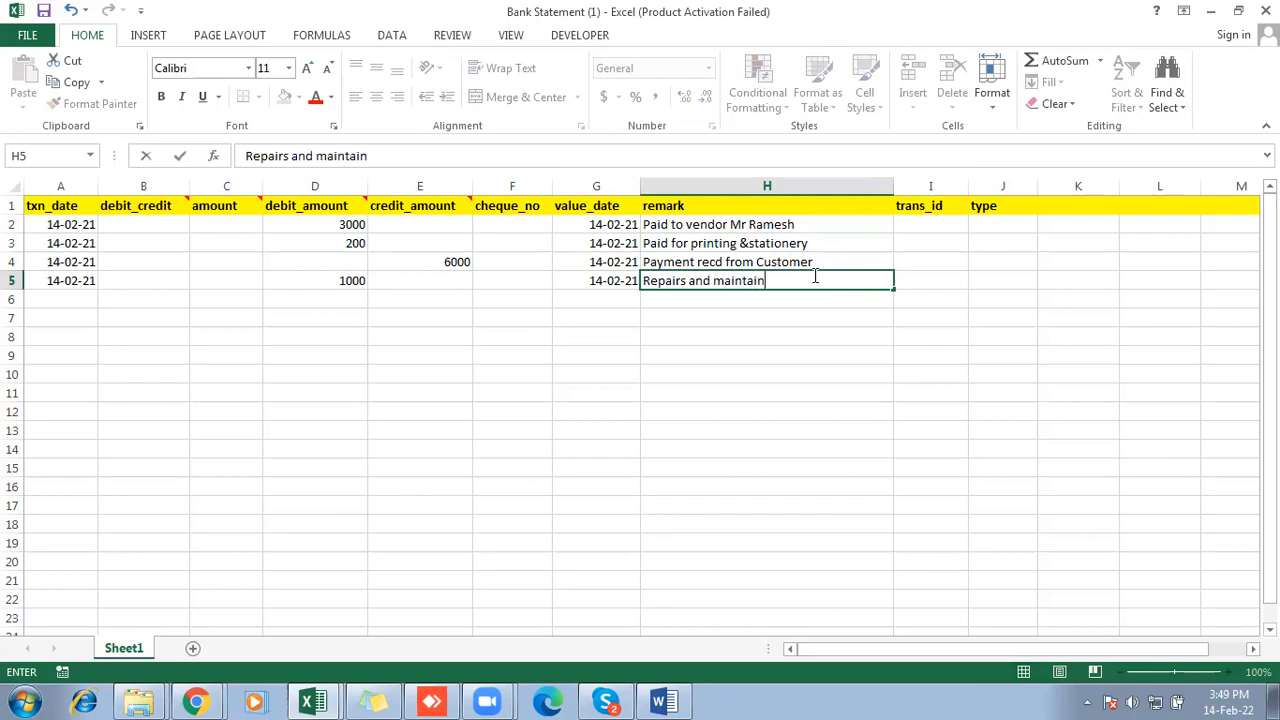
key("Return")
Examine the cheque_no column alongside the filled transaction rows 2 to 5.
key("Down")
key("Down")
key("Up")
key("Up")
key("Up")
key("Up")
key("Up")
key("Up")
key("Left")
key("Left")
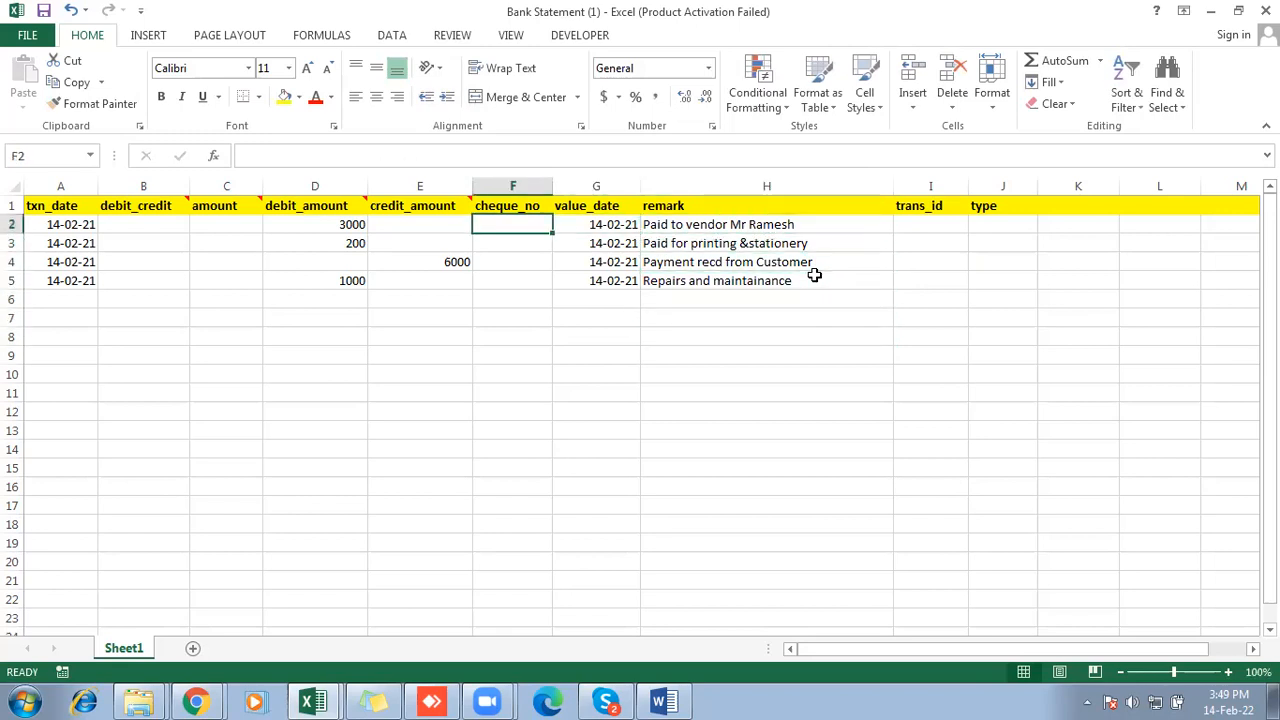
key("Down")
key("Down")
key("Down")
key("Down")
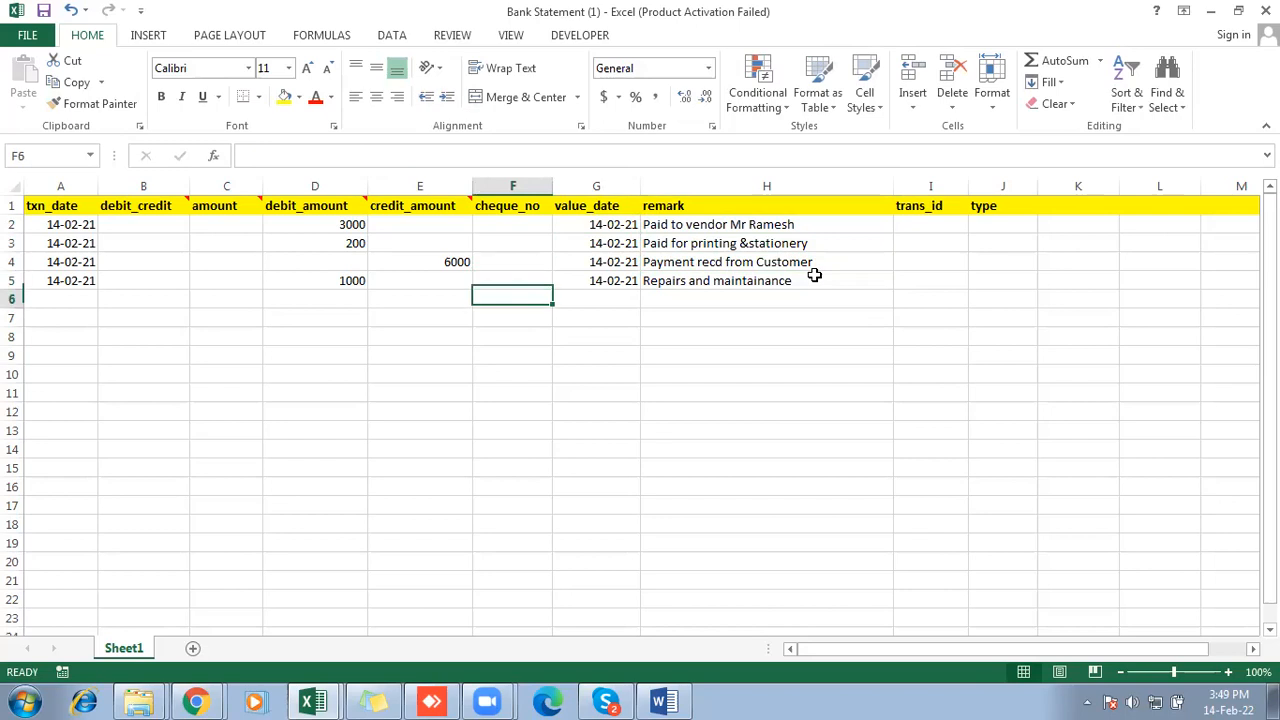
Review the trans_id and type columns and the completed entries across row 3.
key("Right")
key("Right")
key("Right")
key("Up")
key("Up")
key("Up")
key("Right")
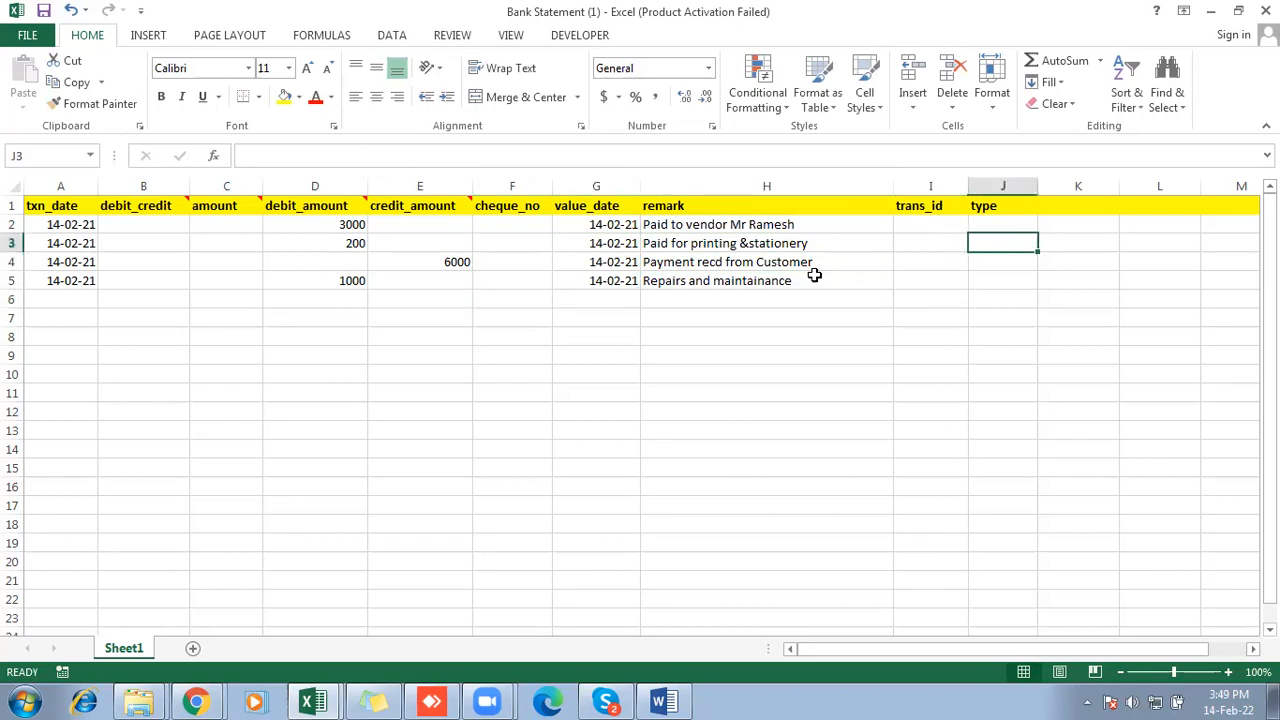
key("Left")
key("Left")
key("Left")
key("Left")
key("Left")
key("Left")
key("Left")
key("Left")
key("Left")
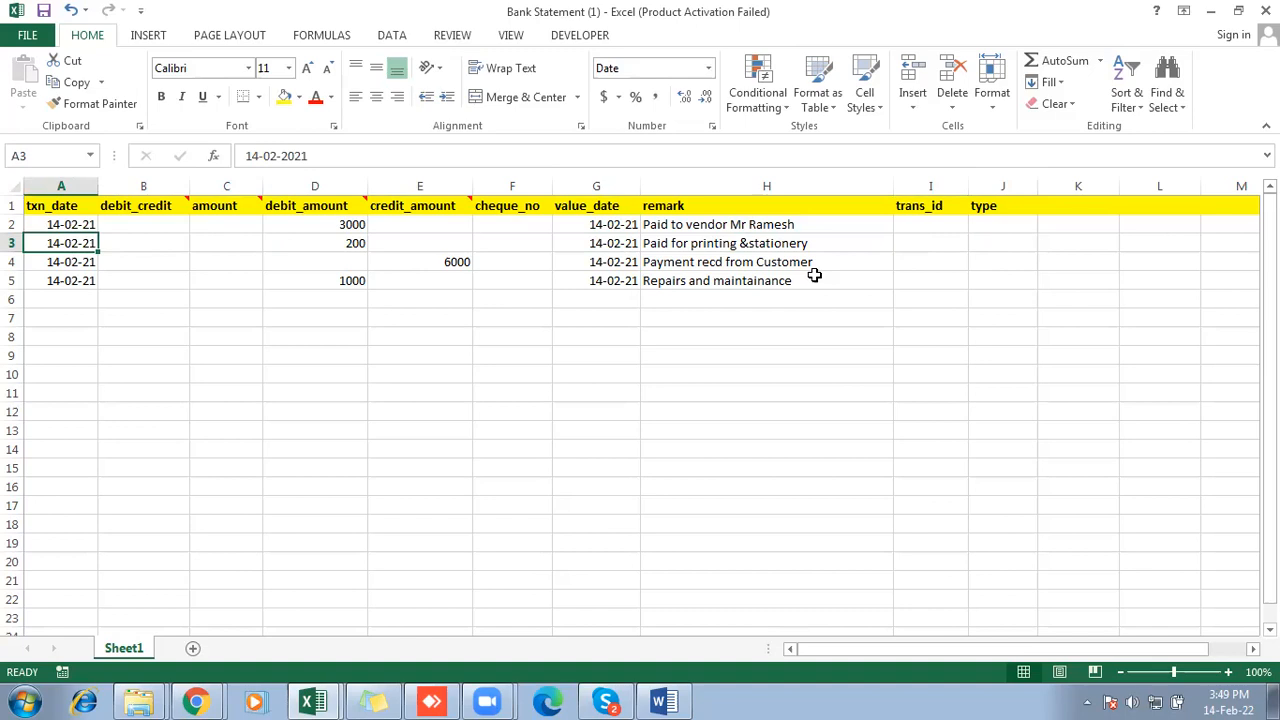
left_click(721, 243)
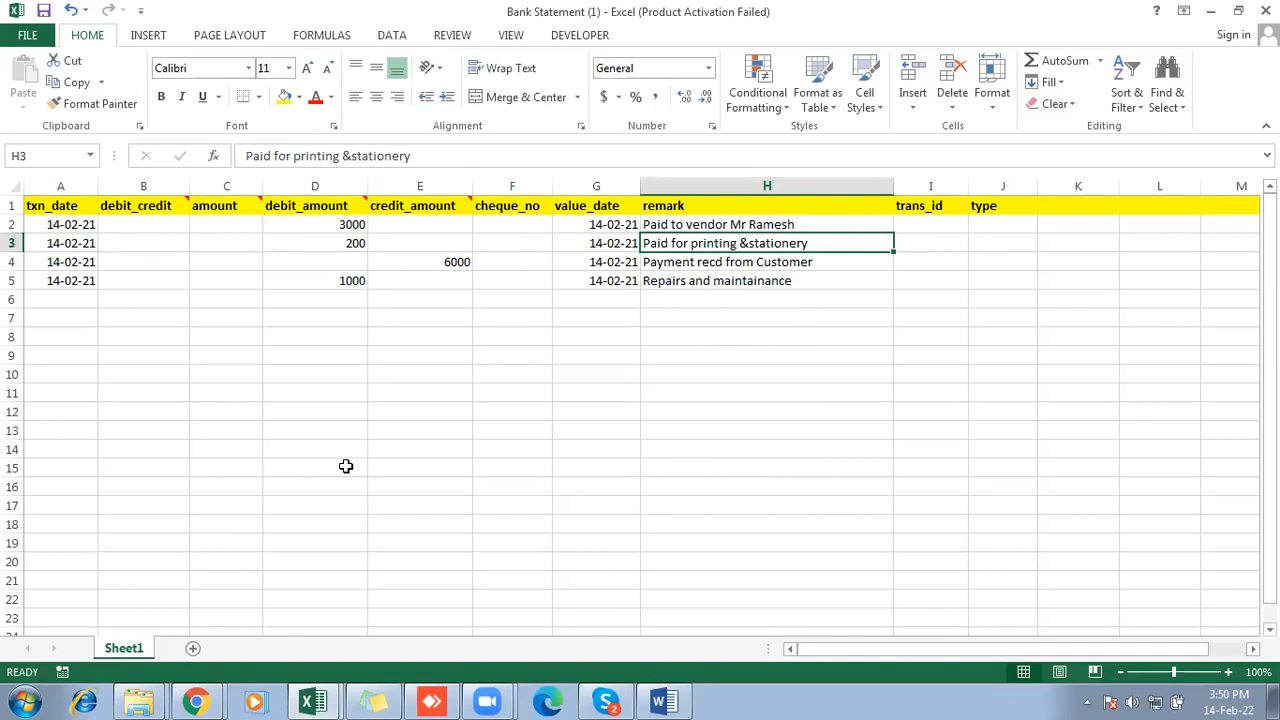
Switch to AlignBooks in Chrome and reopen Bank Reconciliation.
left_click(196, 702)
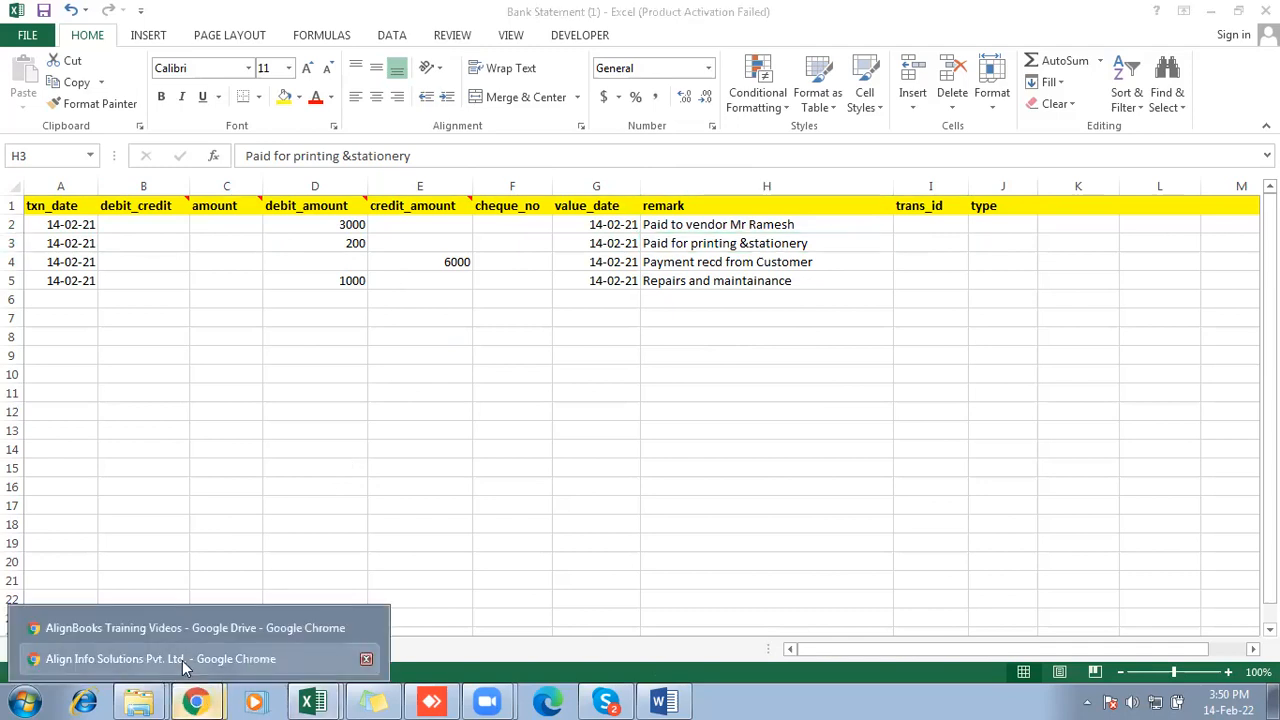
left_click(182, 660)
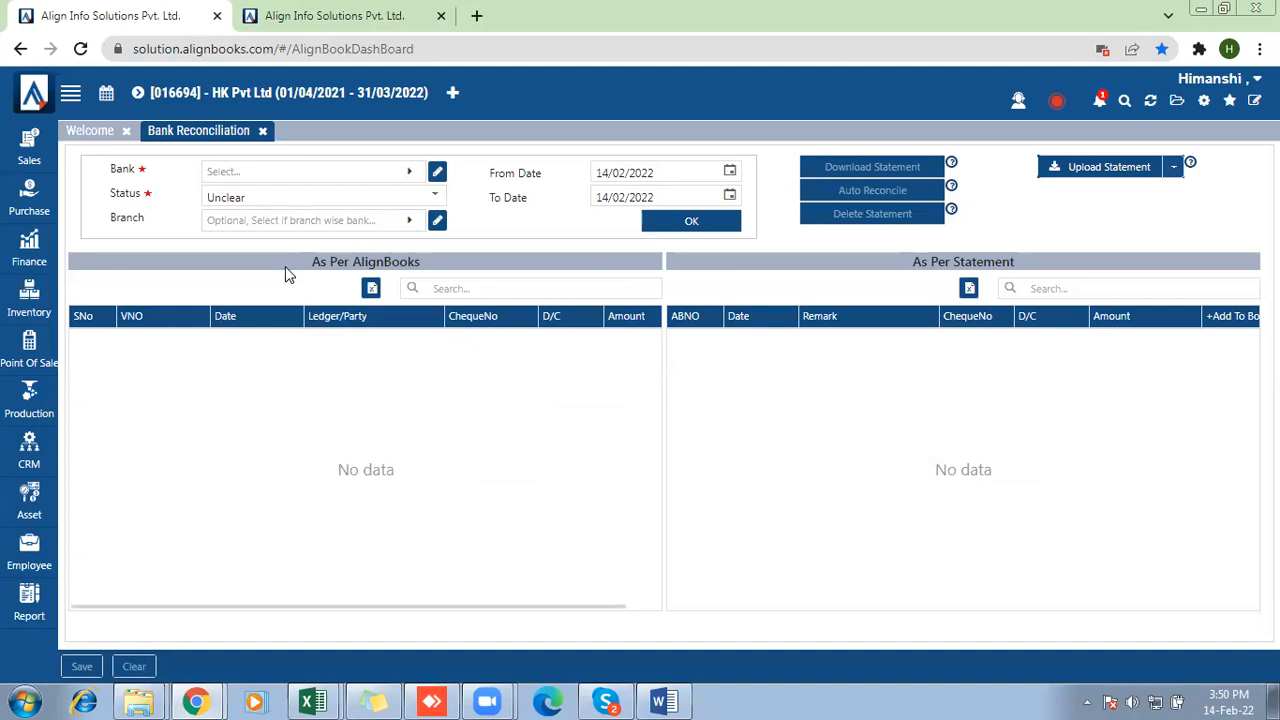
left_click(40, 270)
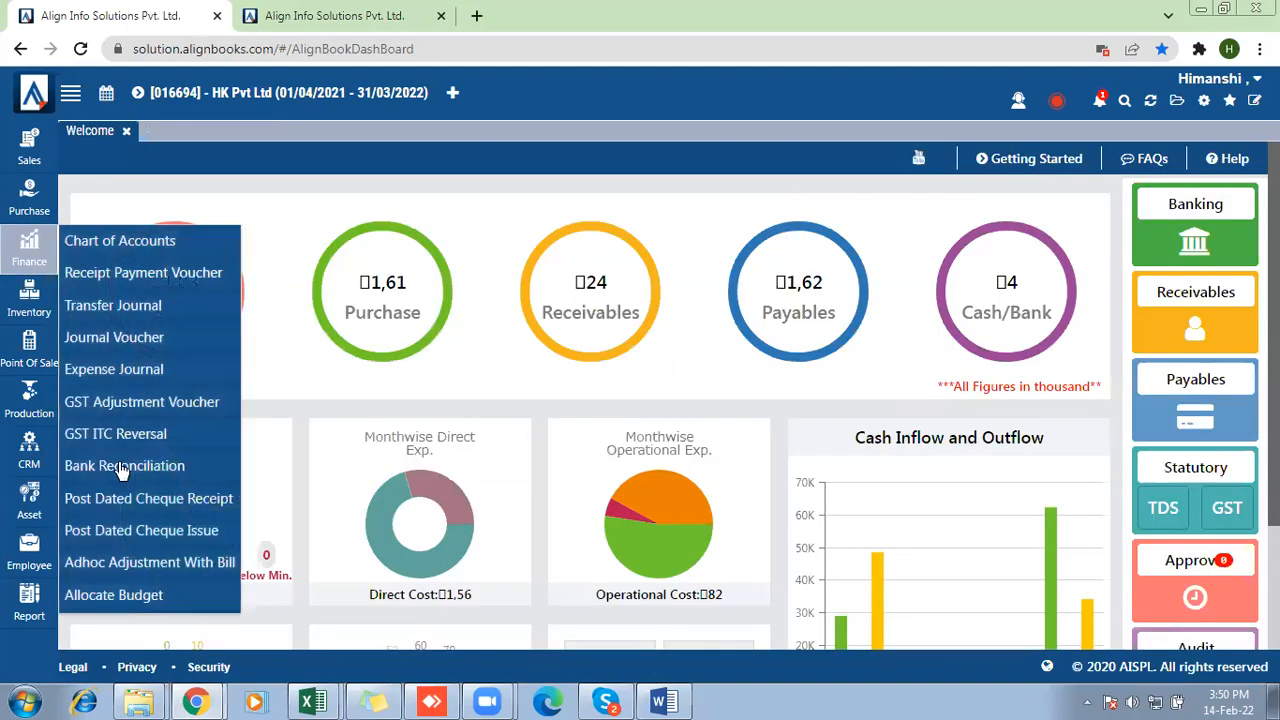
left_click(118, 466)
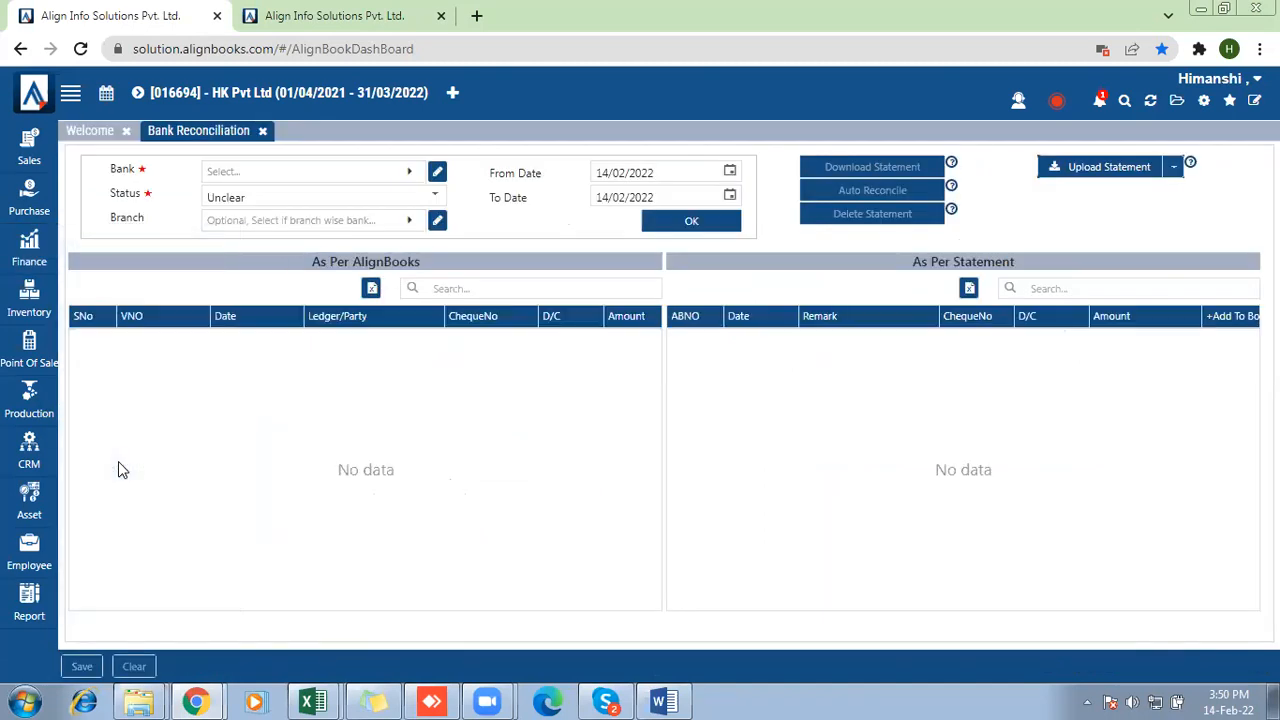
Load the unclear transactions for Axis Bank and the Default branch dated 14/02/2022.
left_click(230, 176)
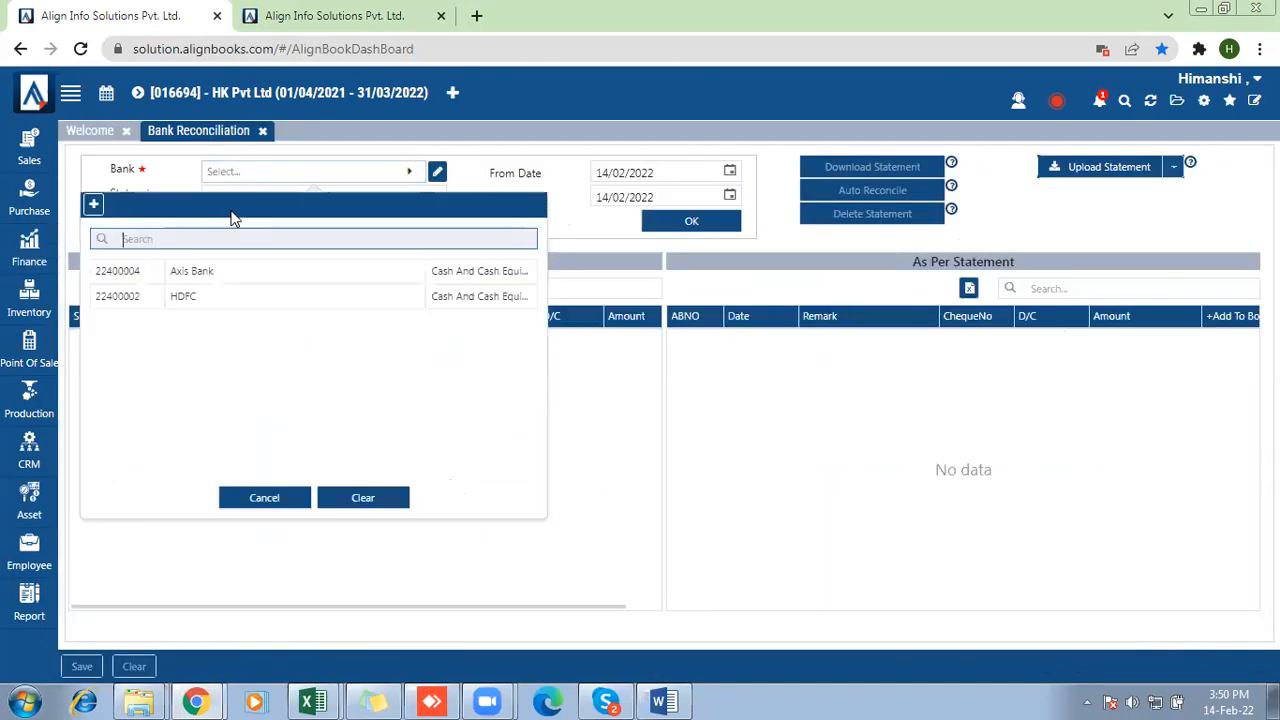
left_click(191, 270)
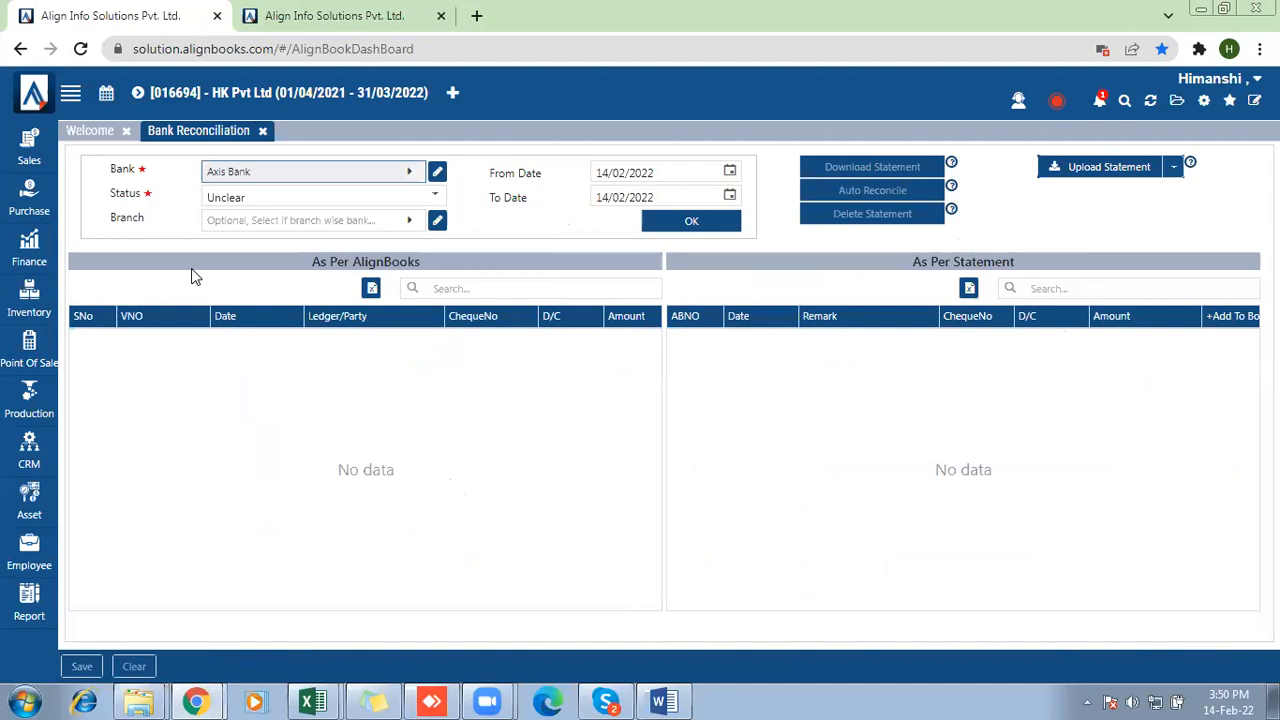
left_click(245, 225)
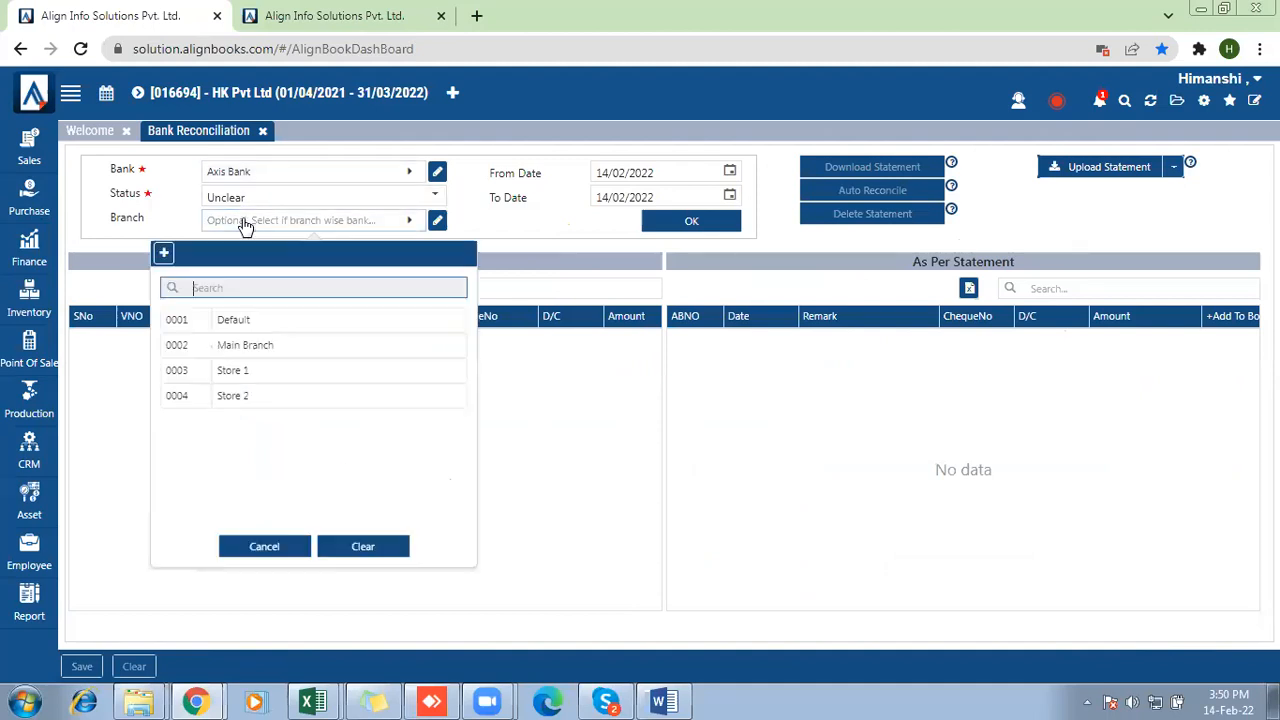
left_click(241, 325)
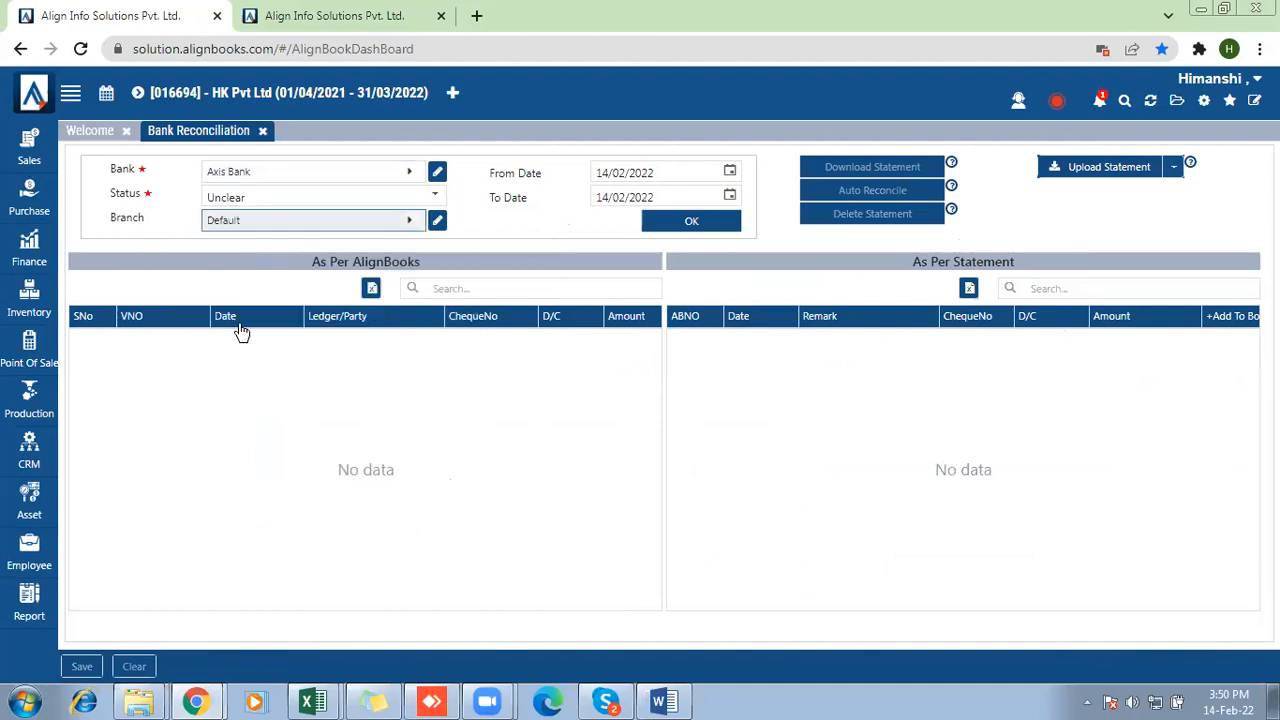
left_click(688, 225)
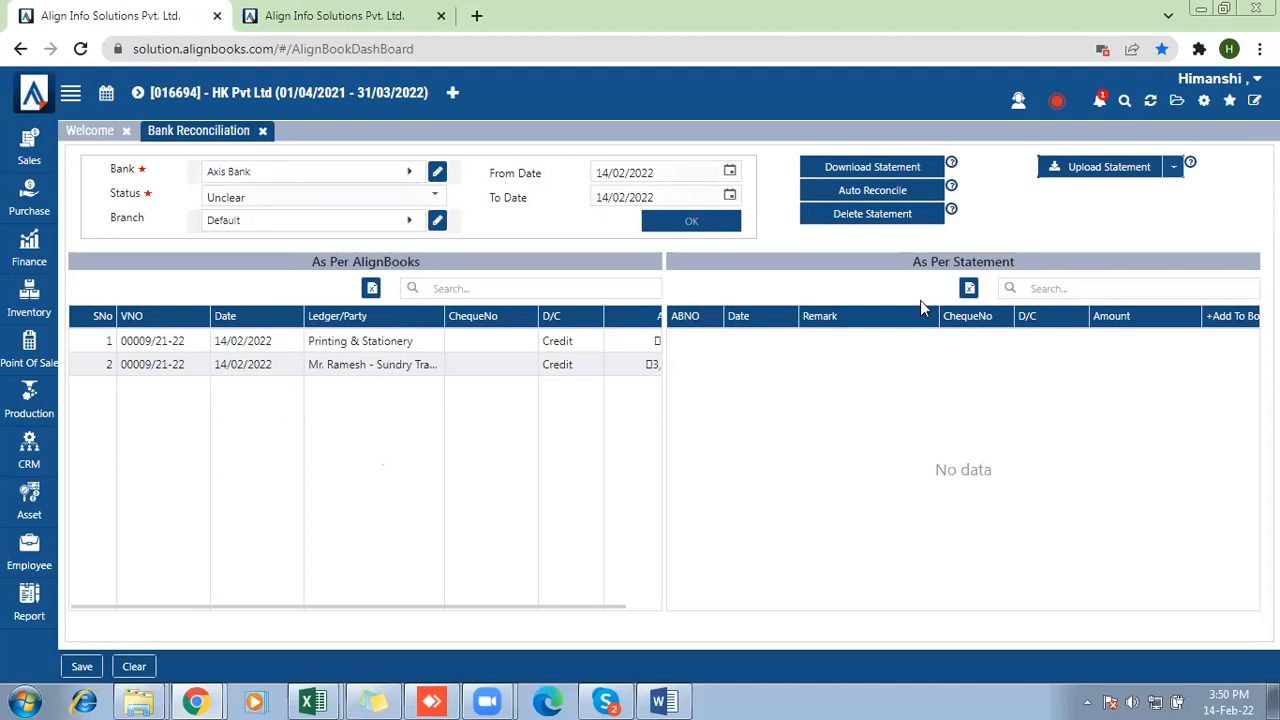
Upload the filled bank statement Excel file from the Downloads folder into Bank Reconciliation.
left_click(1101, 170)
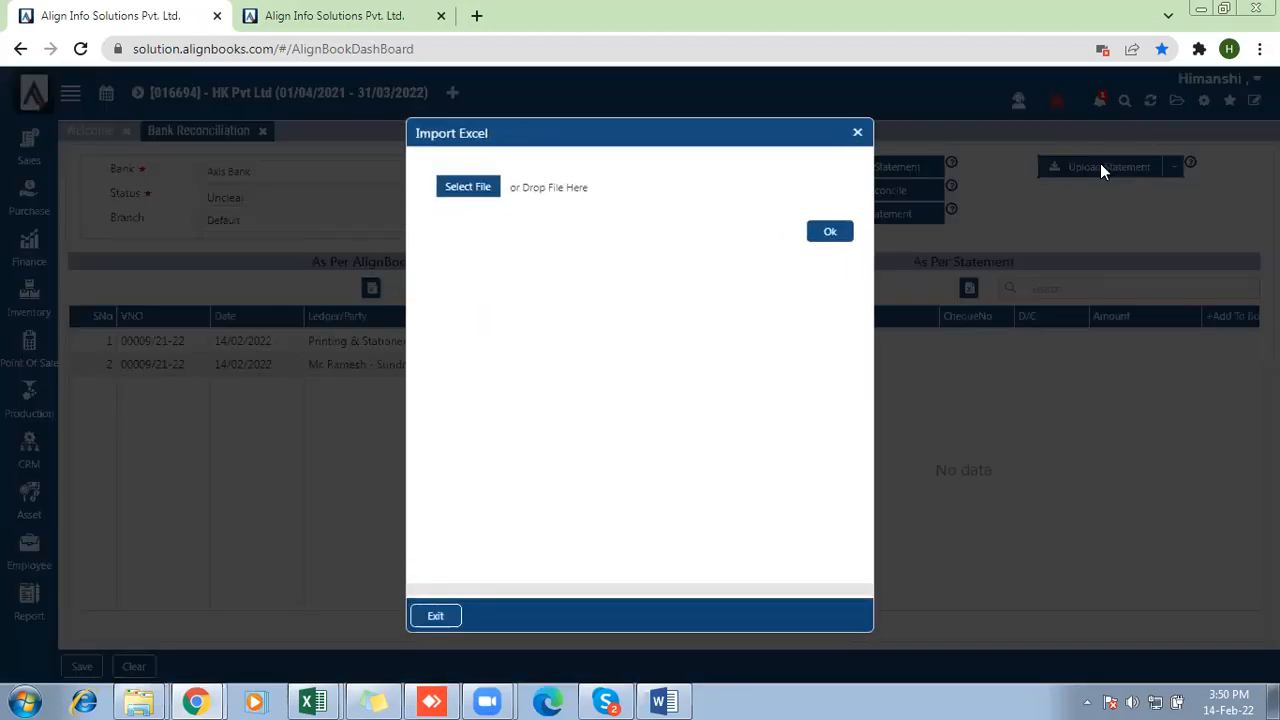
left_click(478, 190)
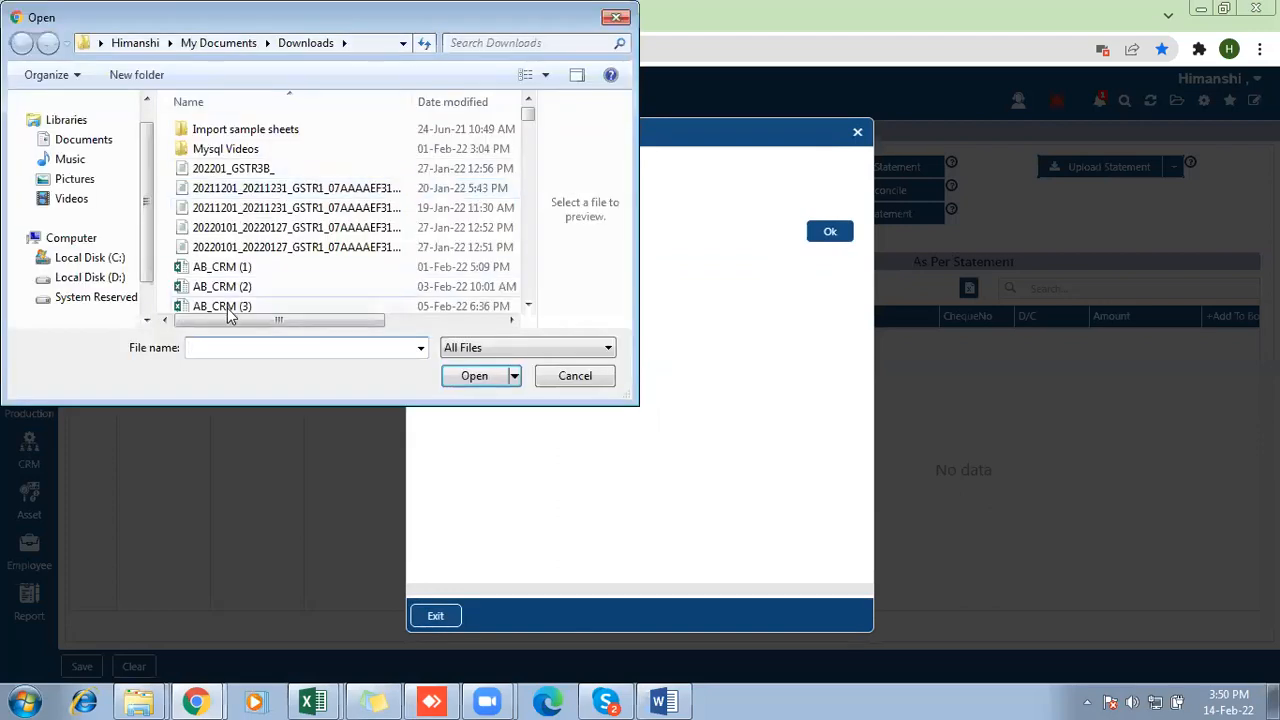
type("bank")
key("Down")
key("Return")
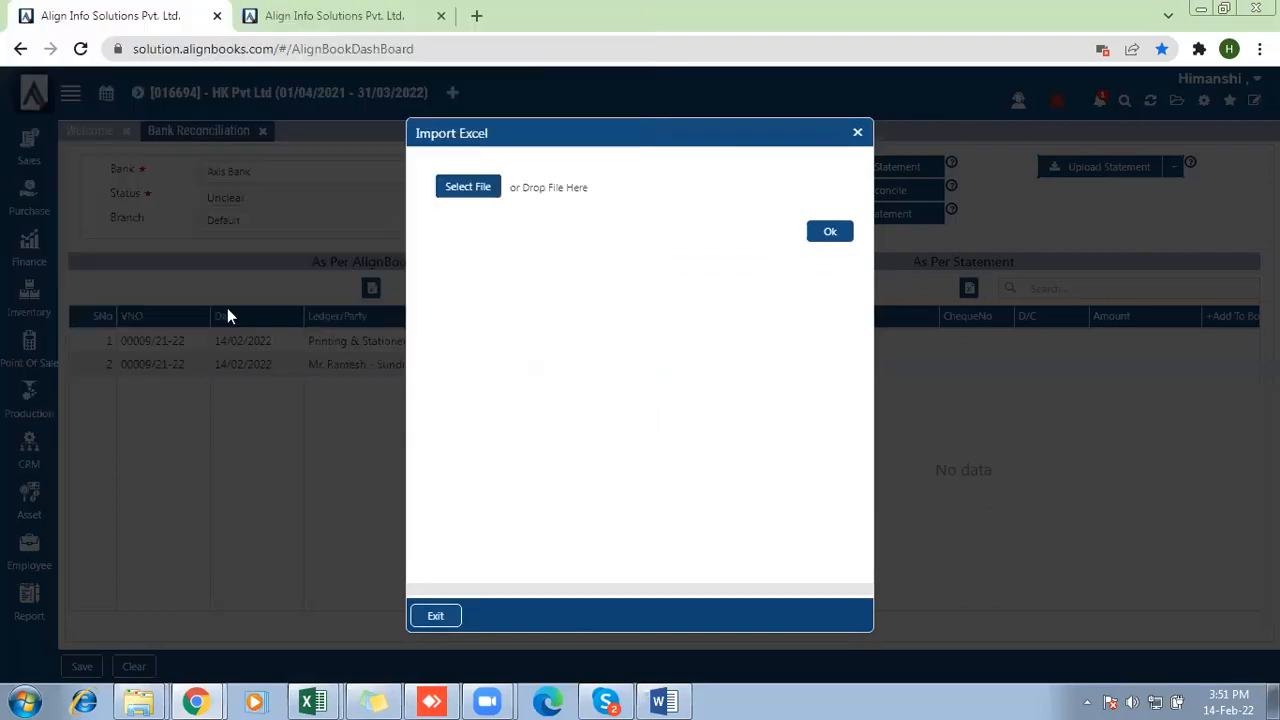
left_click(831, 287)
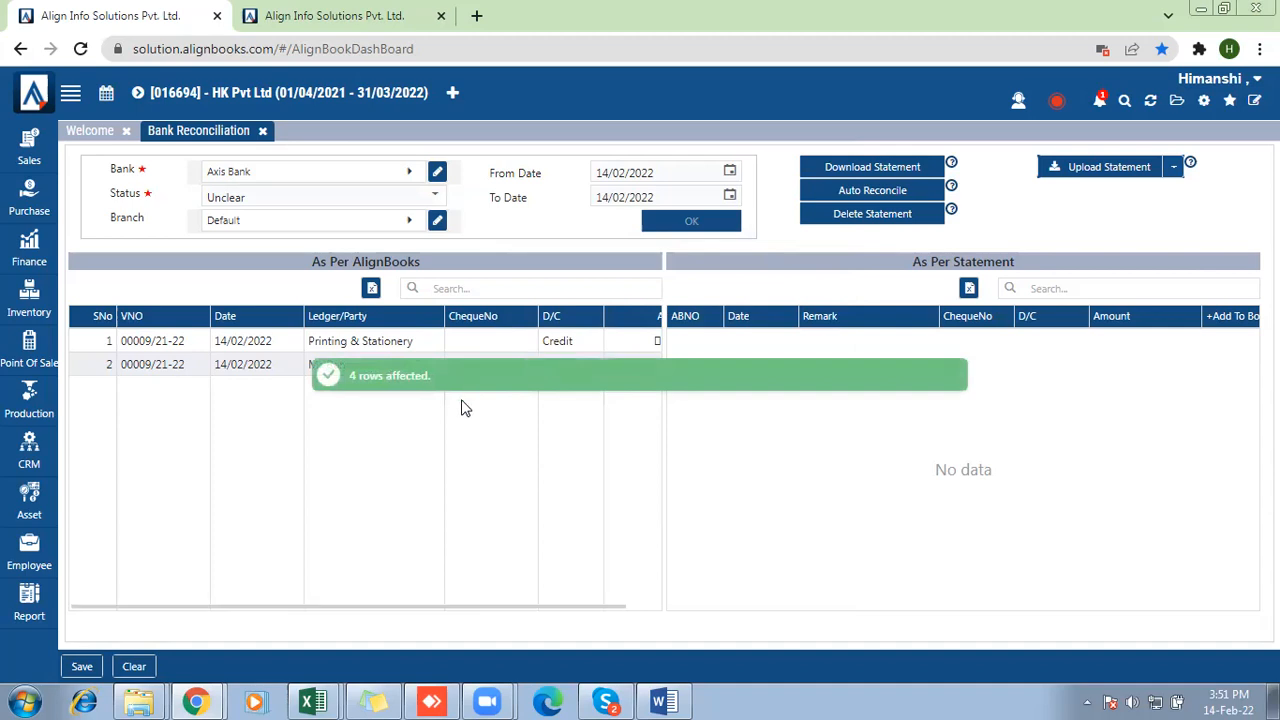
Clear the reconciliation lists and reload the Axis Bank transactions for the Default branch.
left_click(138, 666)
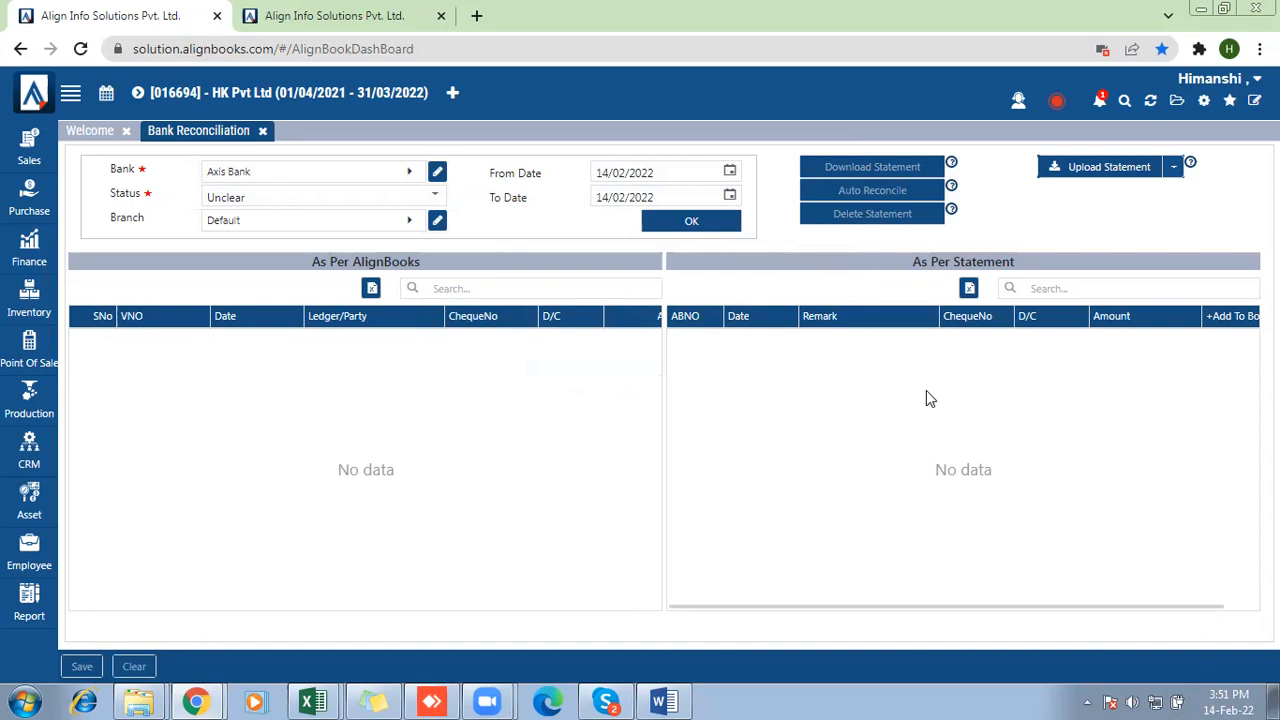
left_click(694, 224)
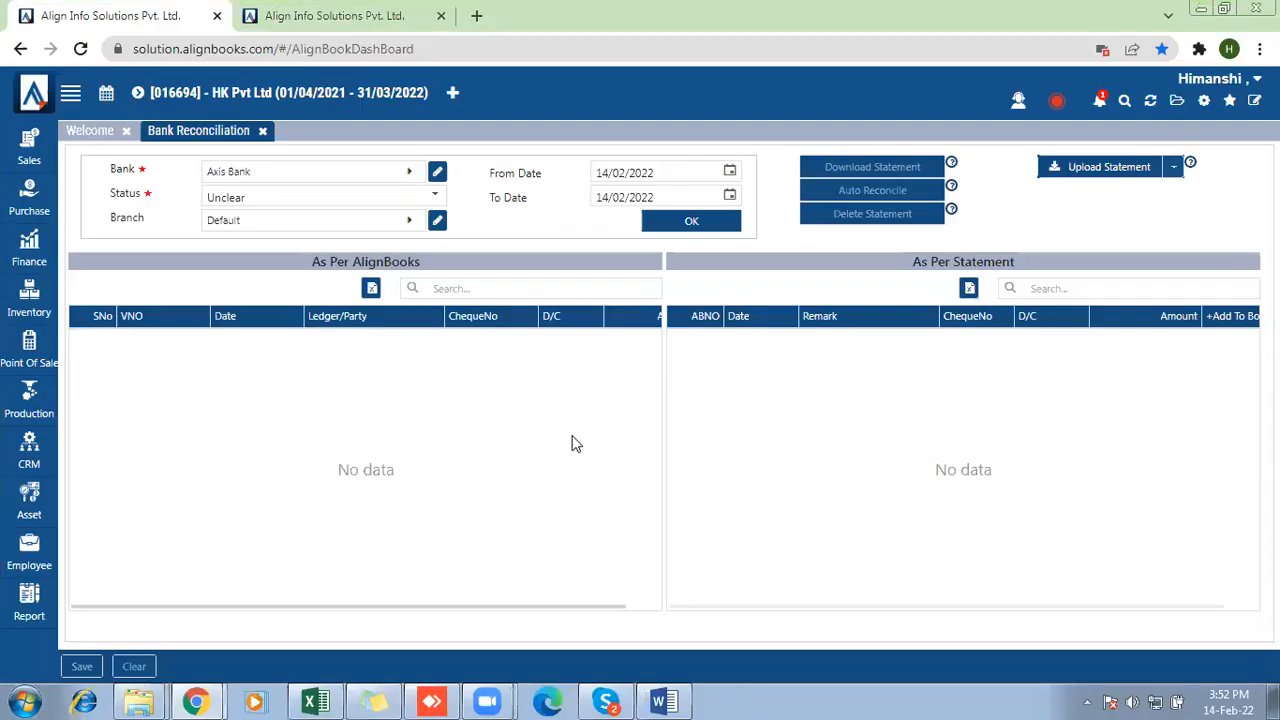
Auto-reconcile and save the Axis Bank transactions matching the uploaded statement, and reload the remaining unclear entries.
left_click(687, 222)
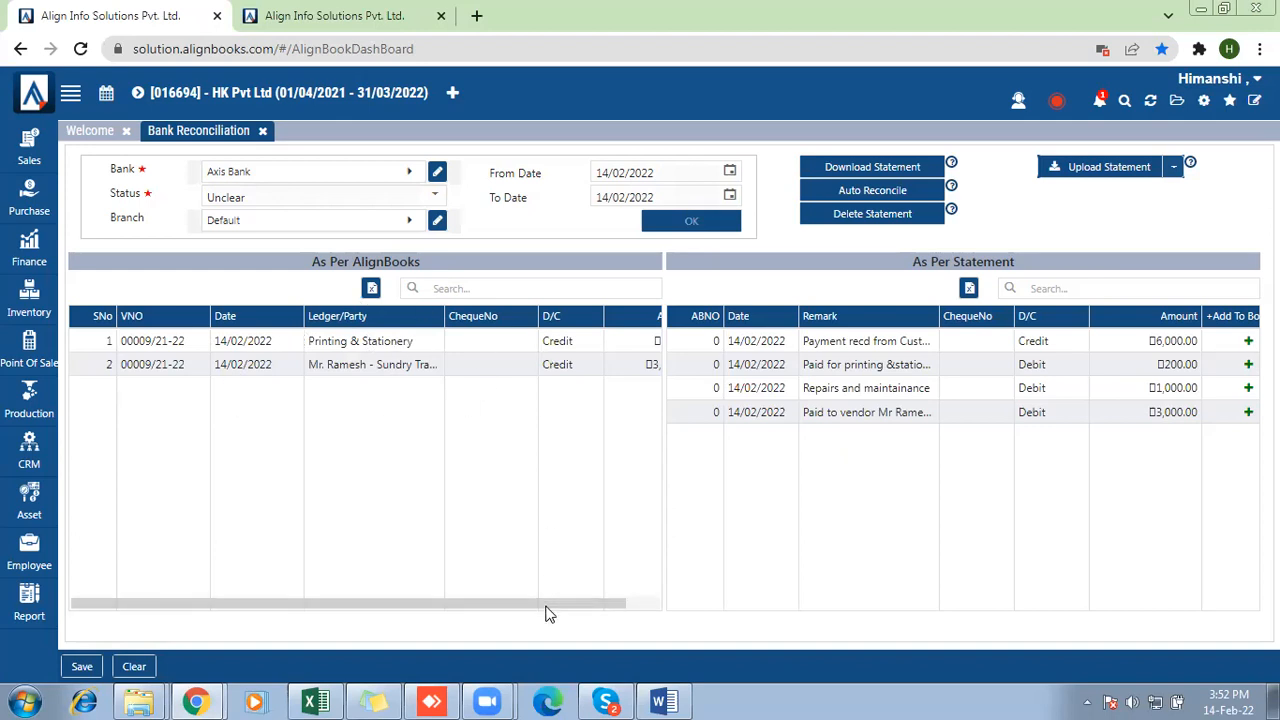
left_click_drag(548, 612, 623, 611)
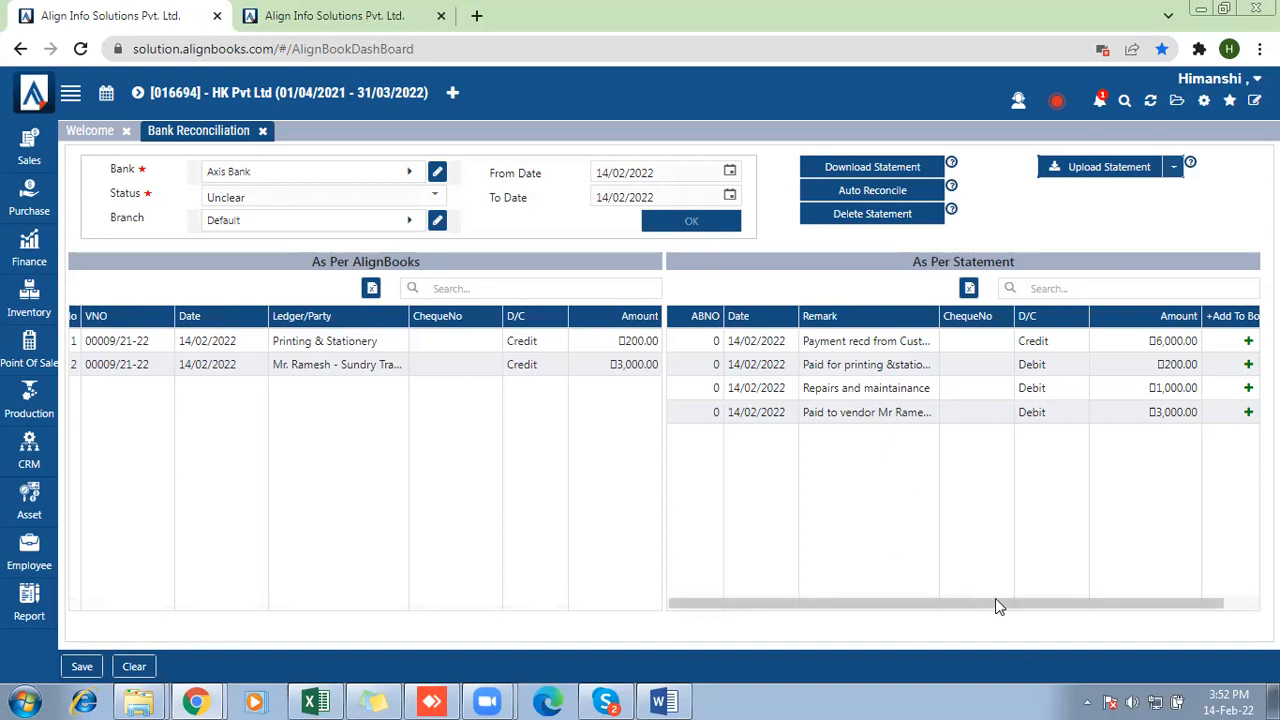
left_click_drag(995, 605, 1034, 606)
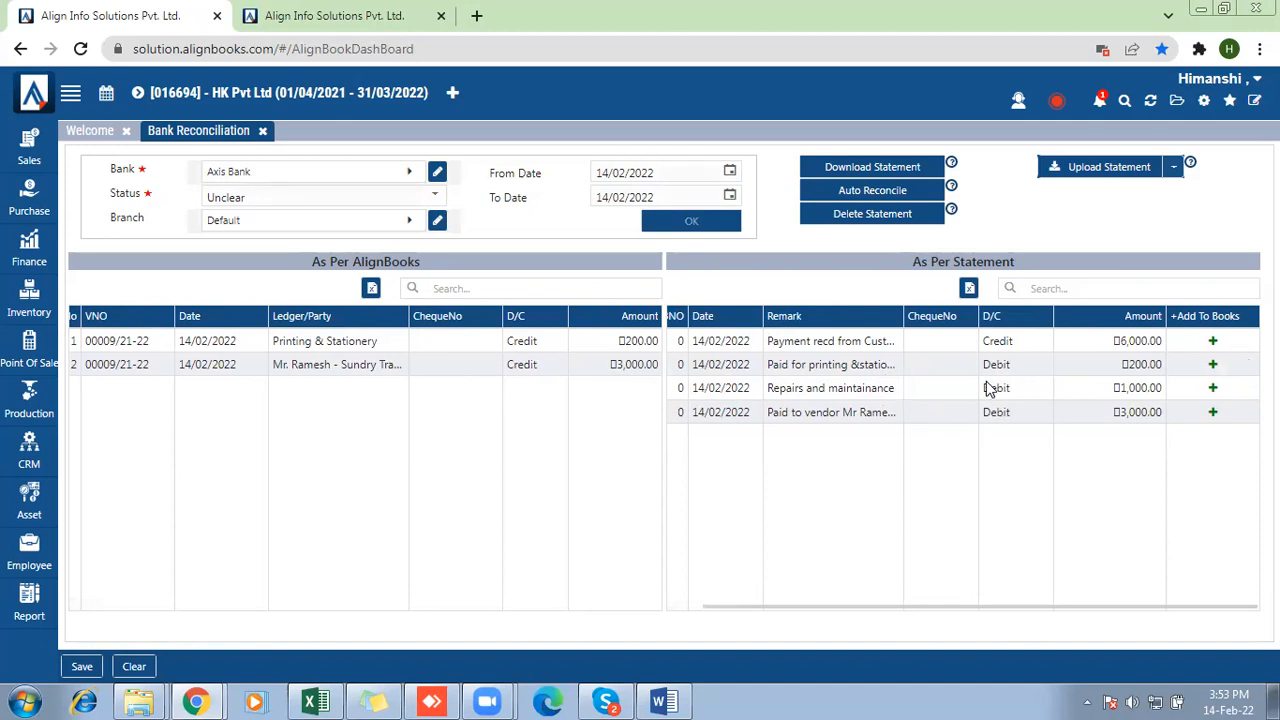
left_click(876, 202)
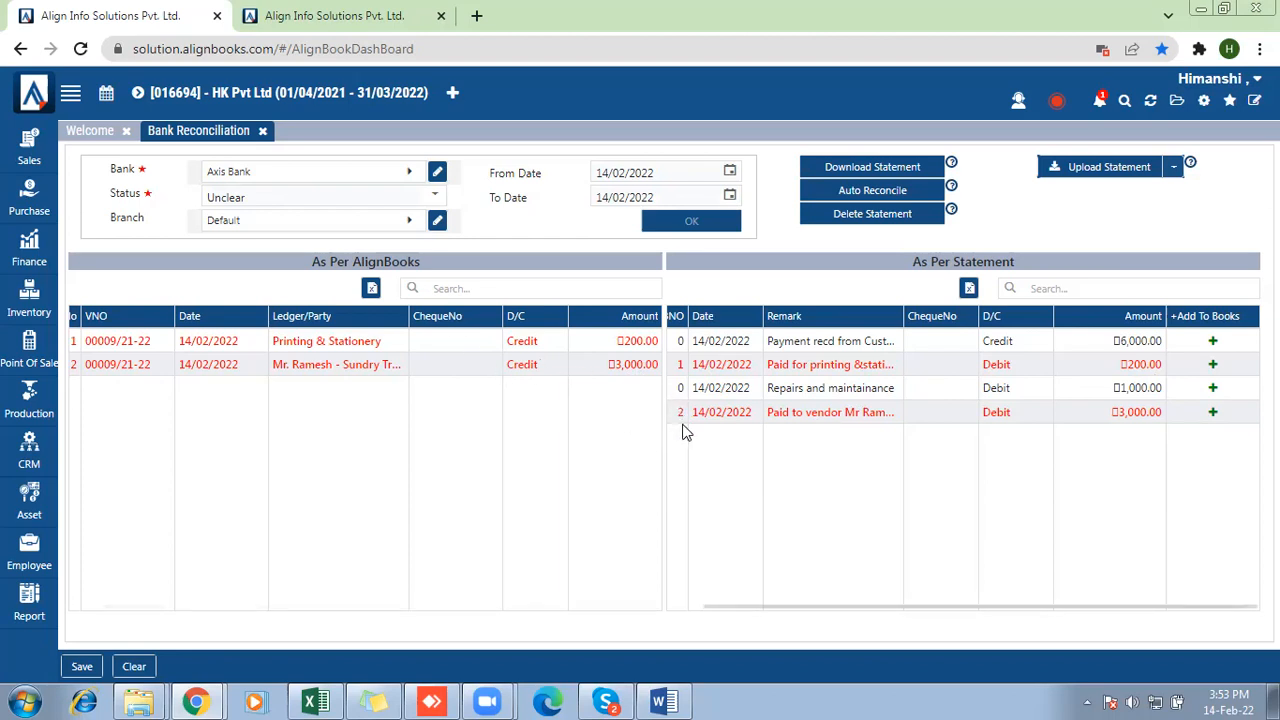
left_click(84, 668)
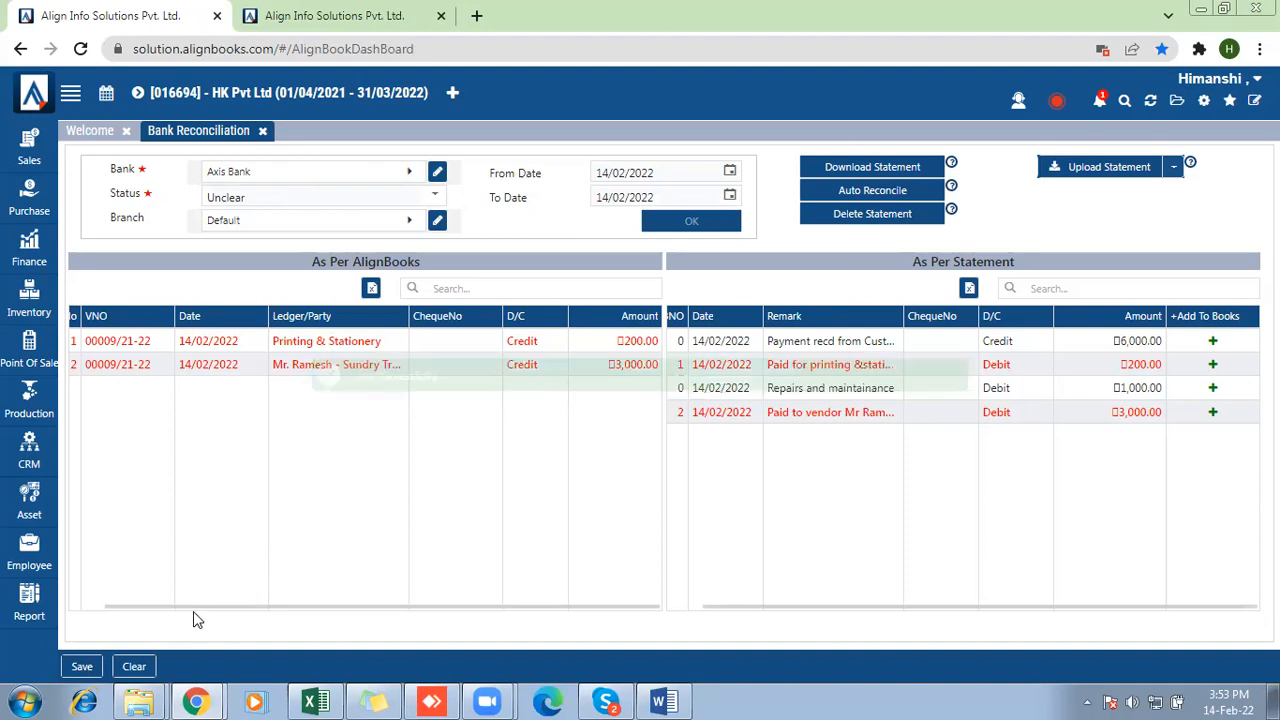
left_click(134, 667)
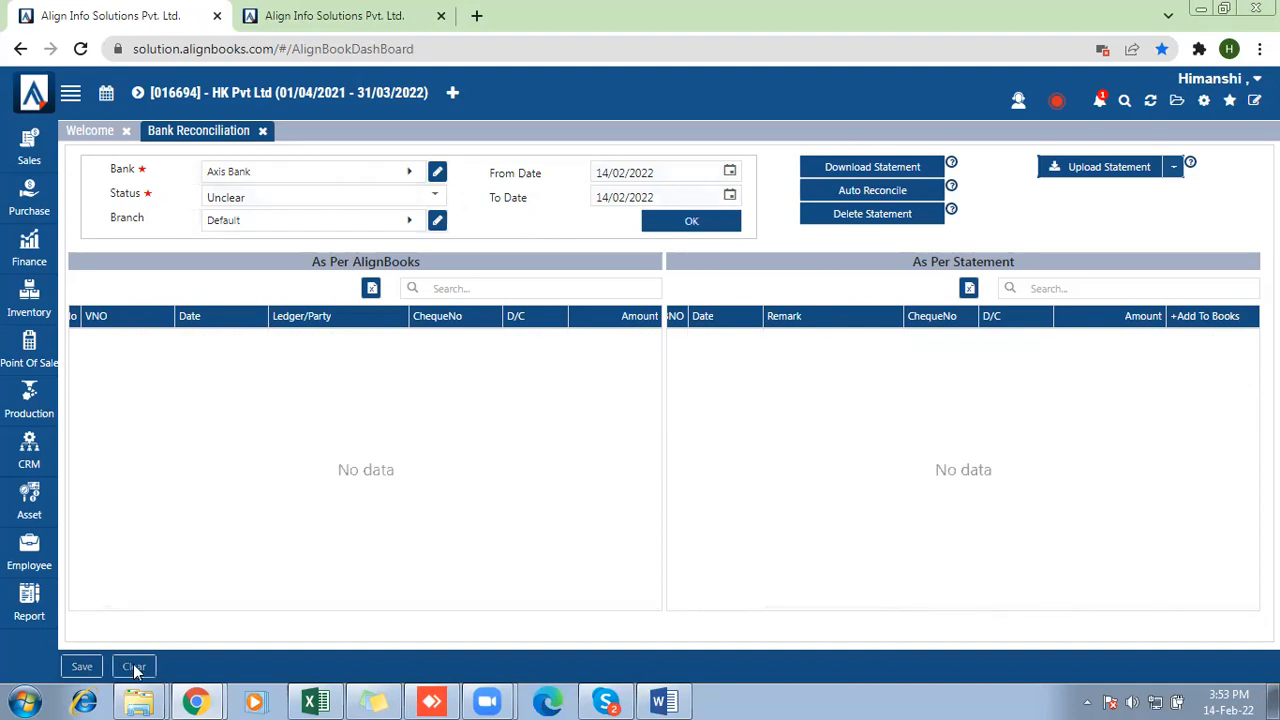
left_click(689, 222)
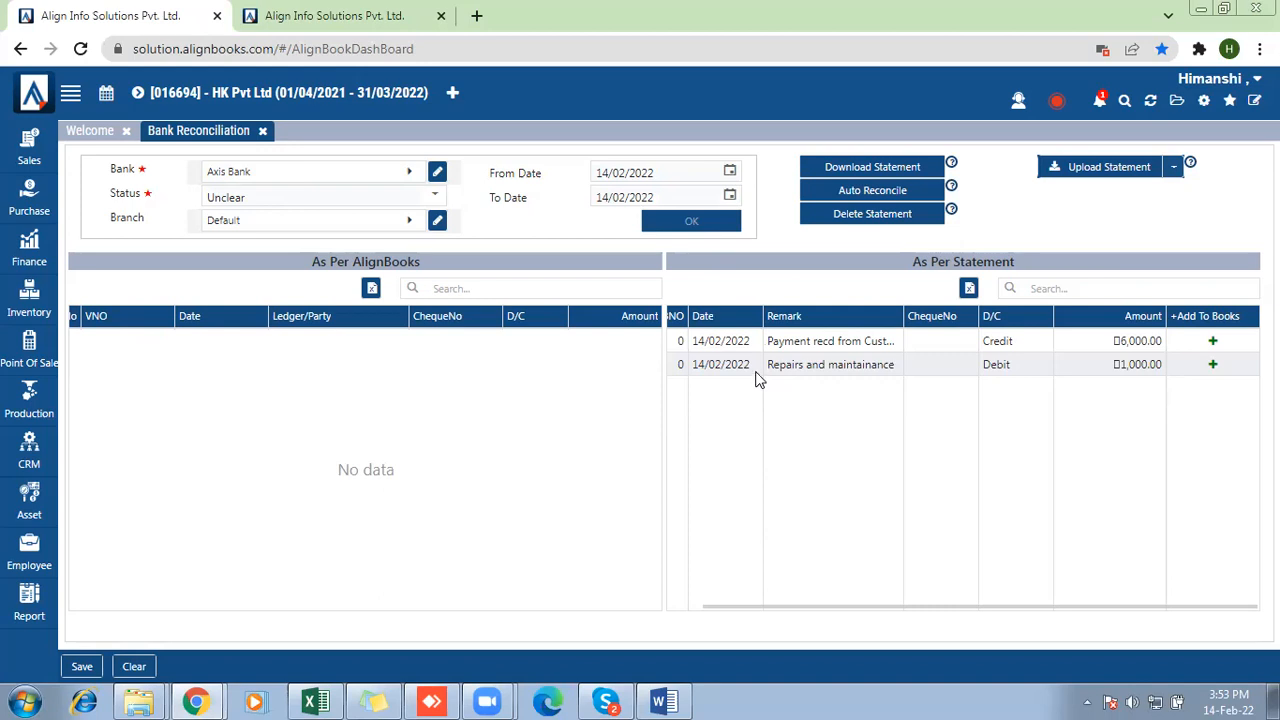
left_click(1213, 343)
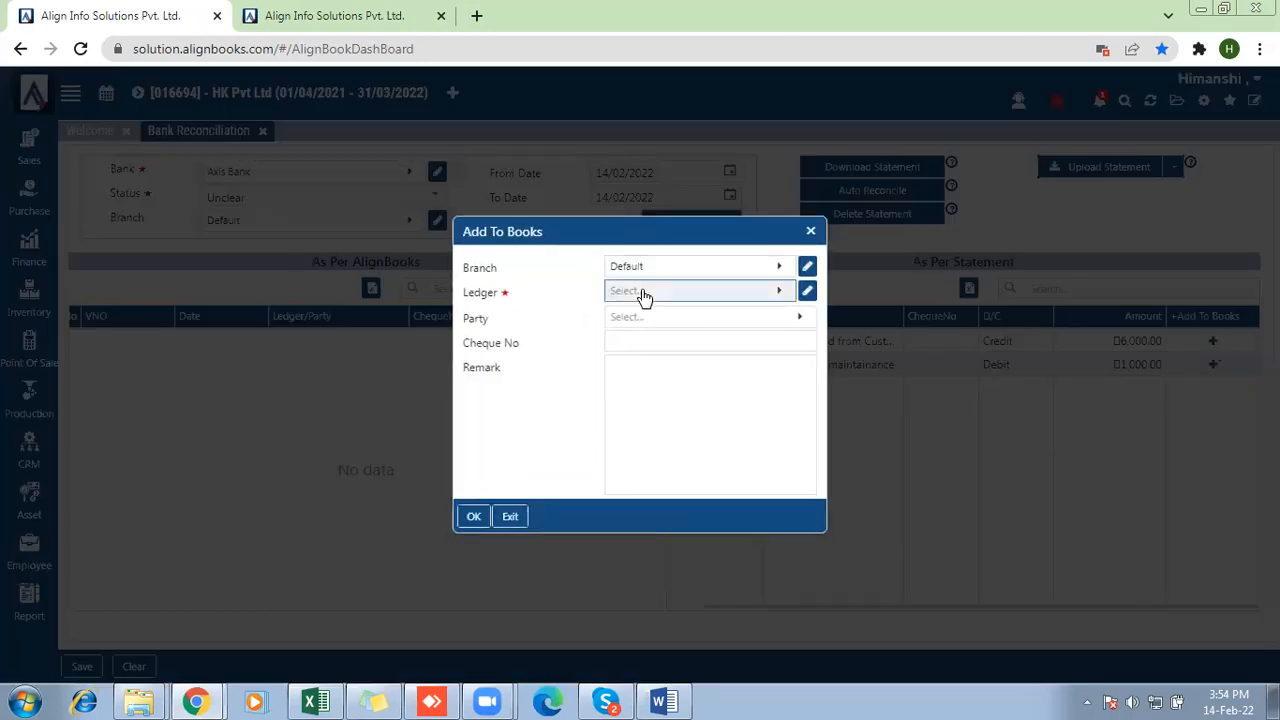
left_click(643, 292)
left_click_drag(645, 220, 474, 204)
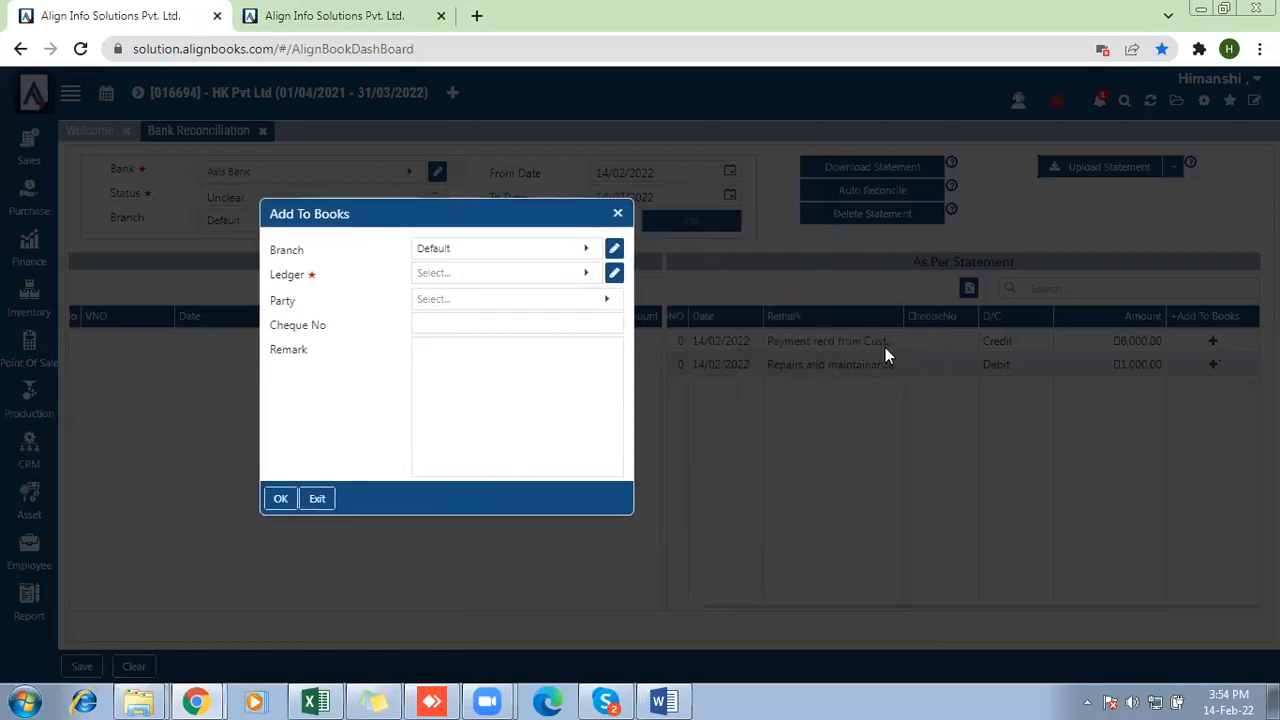
left_click(437, 277)
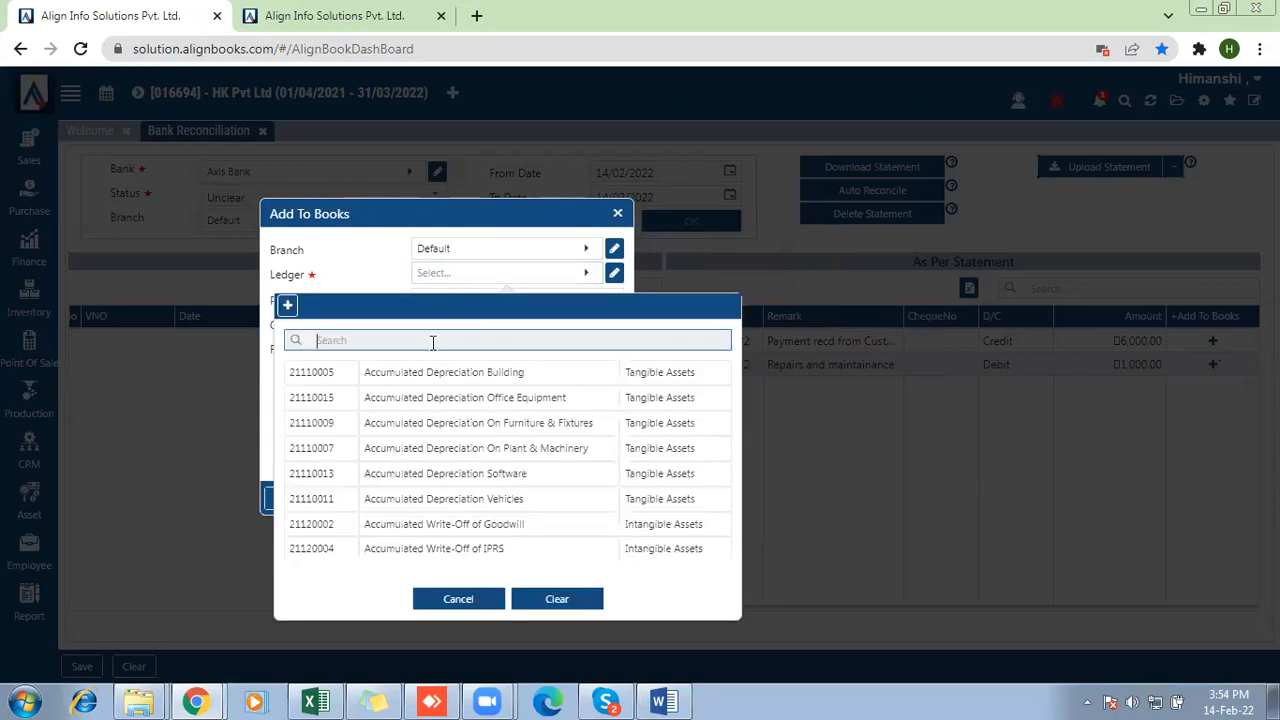
type("sundy")
key("BackSpace")
left_click(437, 448)
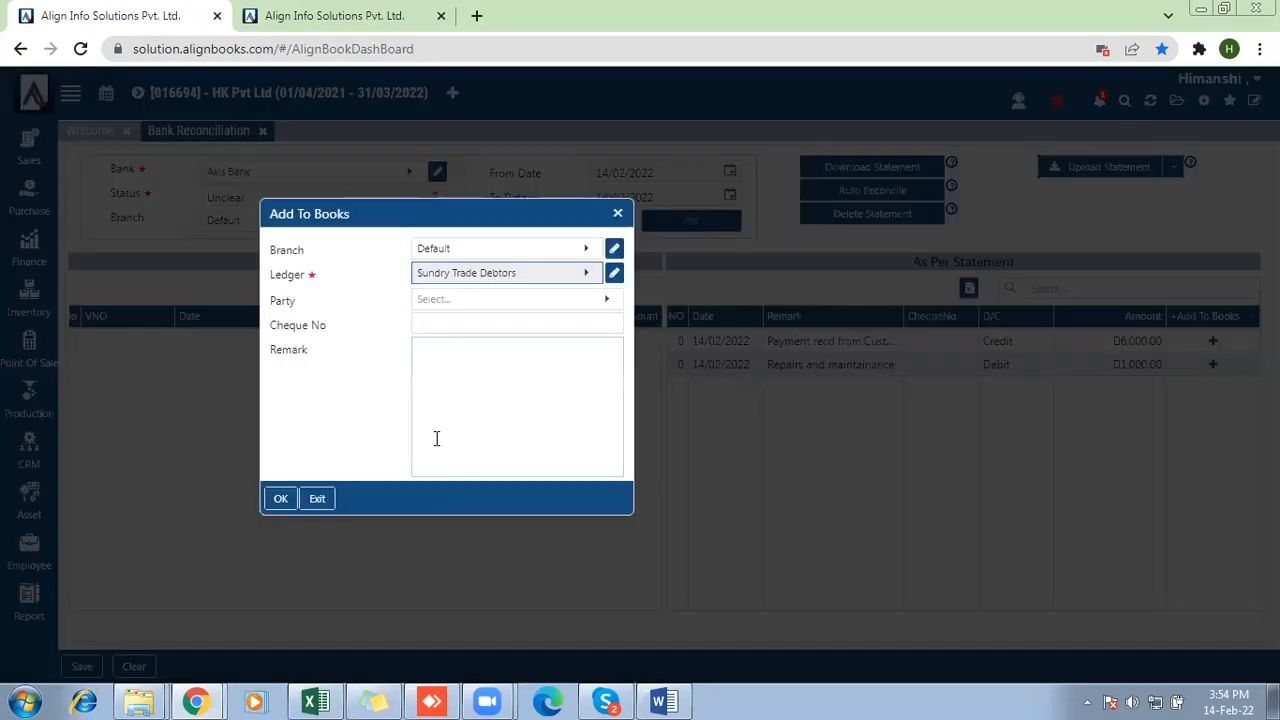
left_click(430, 302)
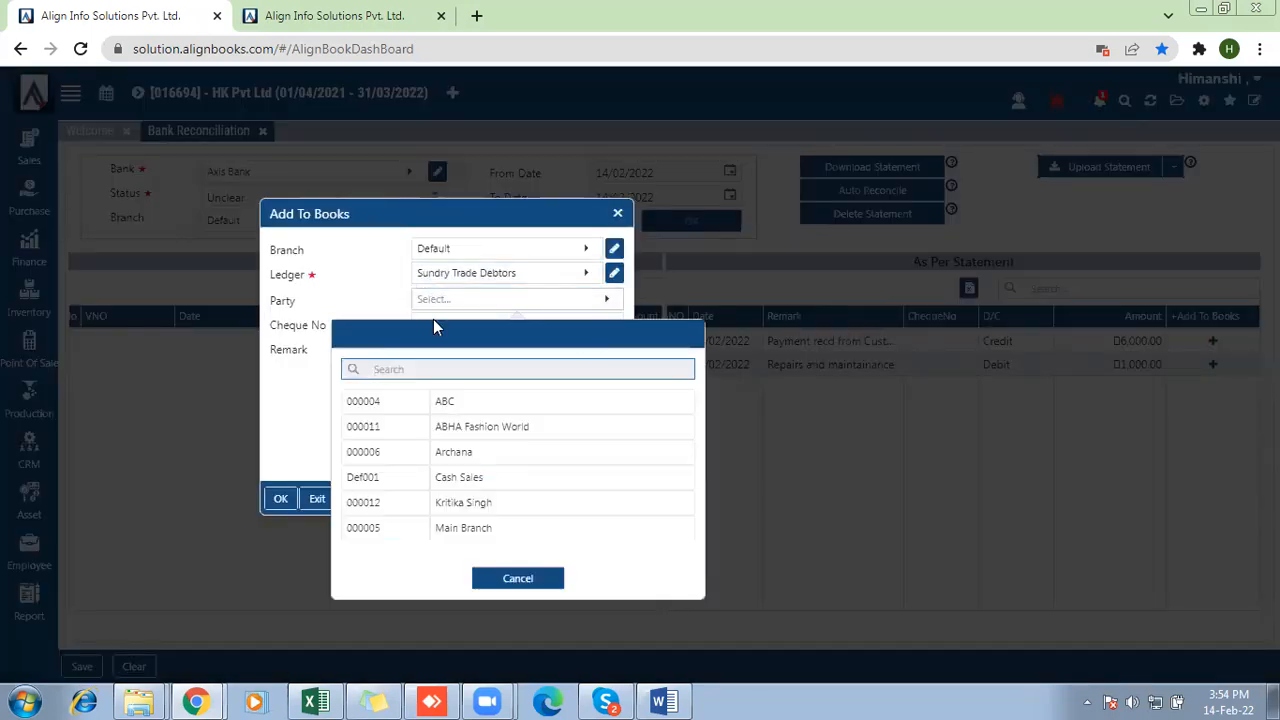
left_click(447, 456)
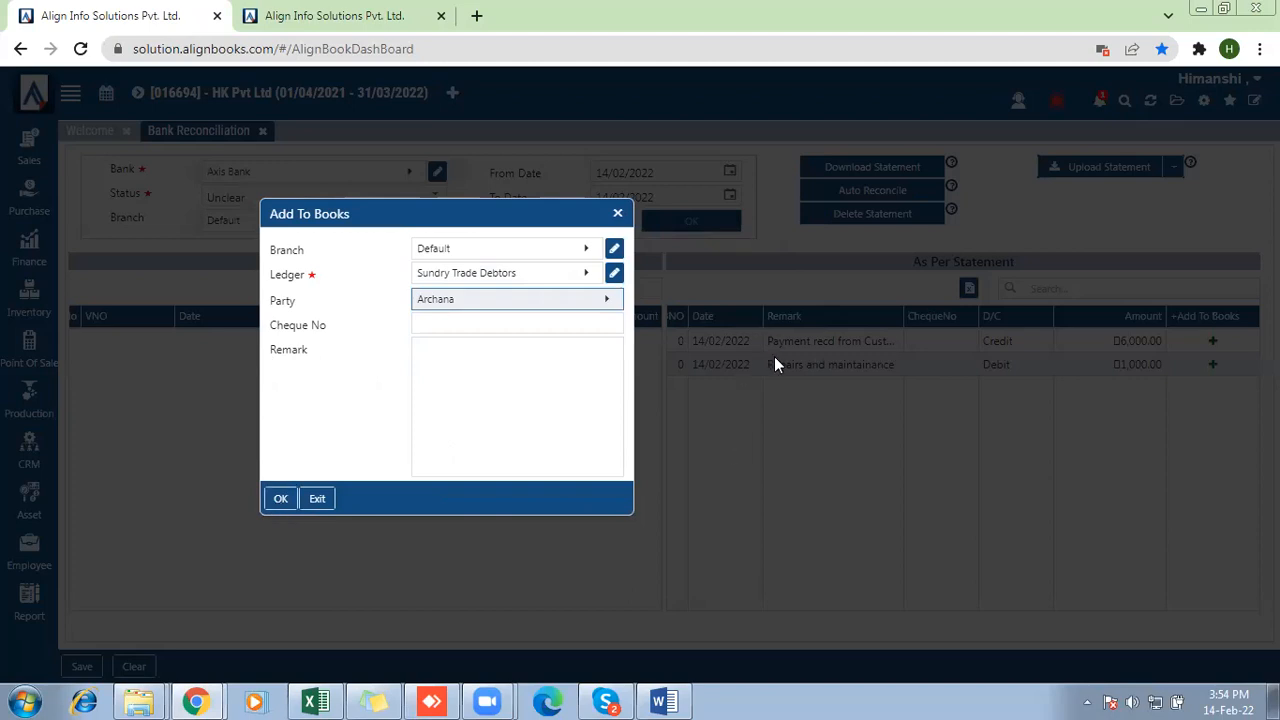
left_click(318, 498)
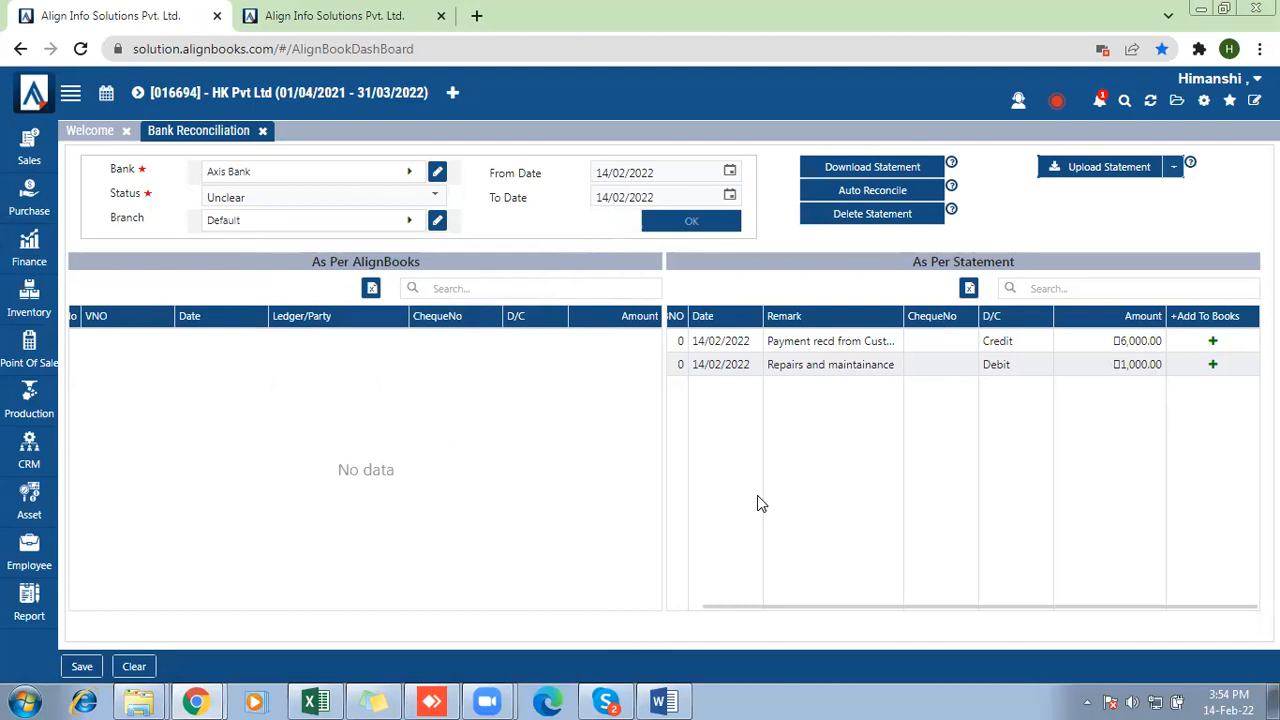
Refresh the workspace, agreeing to close all pages, and open Quick Bank Transaction through Banking.
left_click(1150, 103)
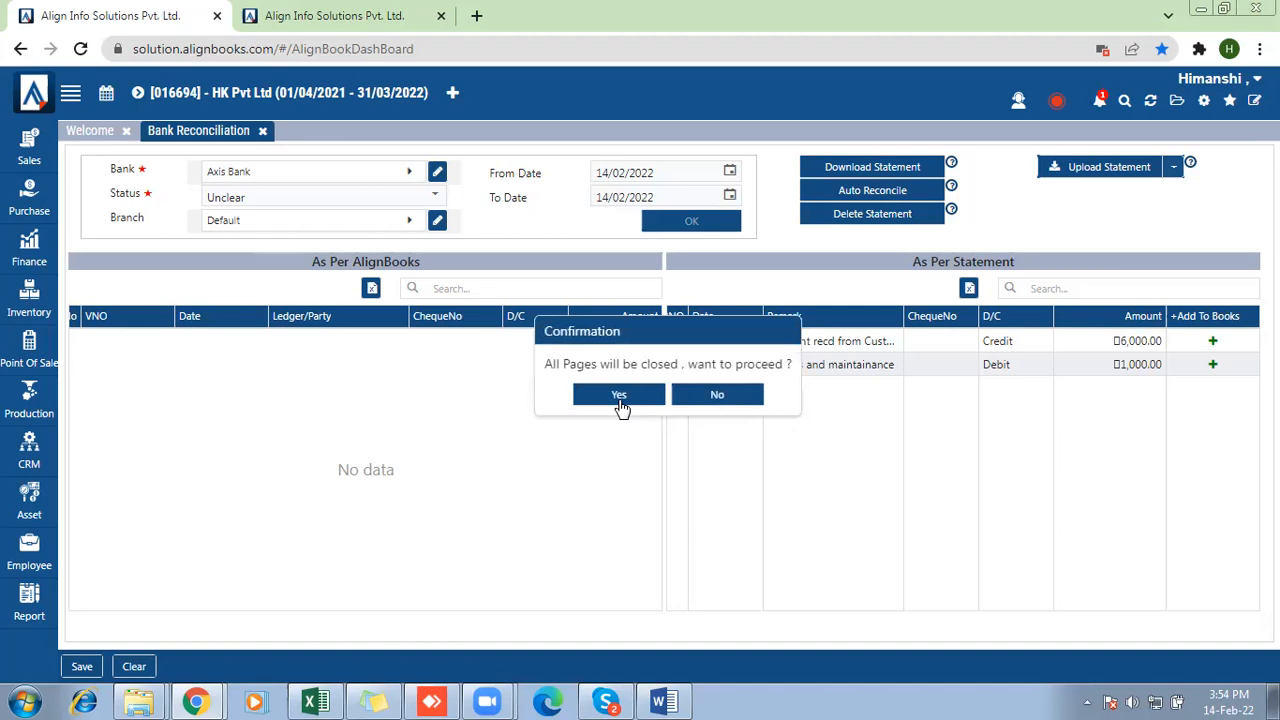
left_click(619, 396)
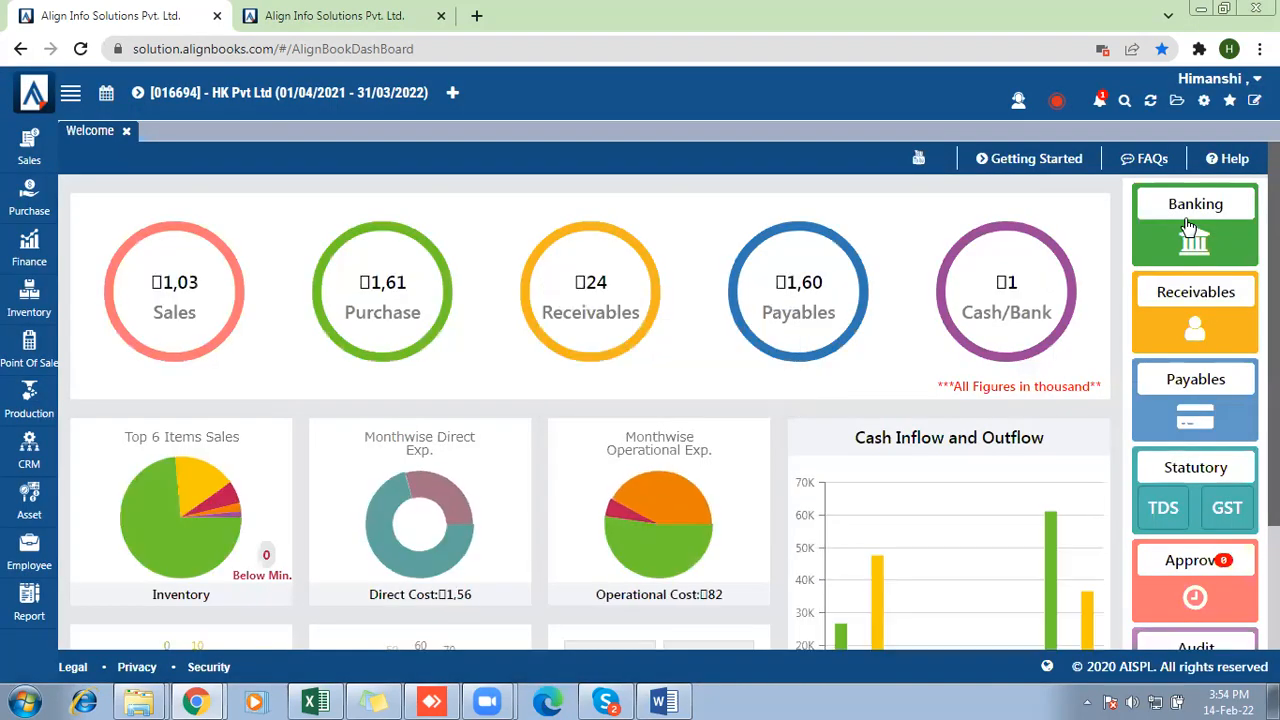
left_click(1190, 228)
Load the Axis Bank statement entries with both the branch and the transaction branch set to Default.
left_click(210, 212)
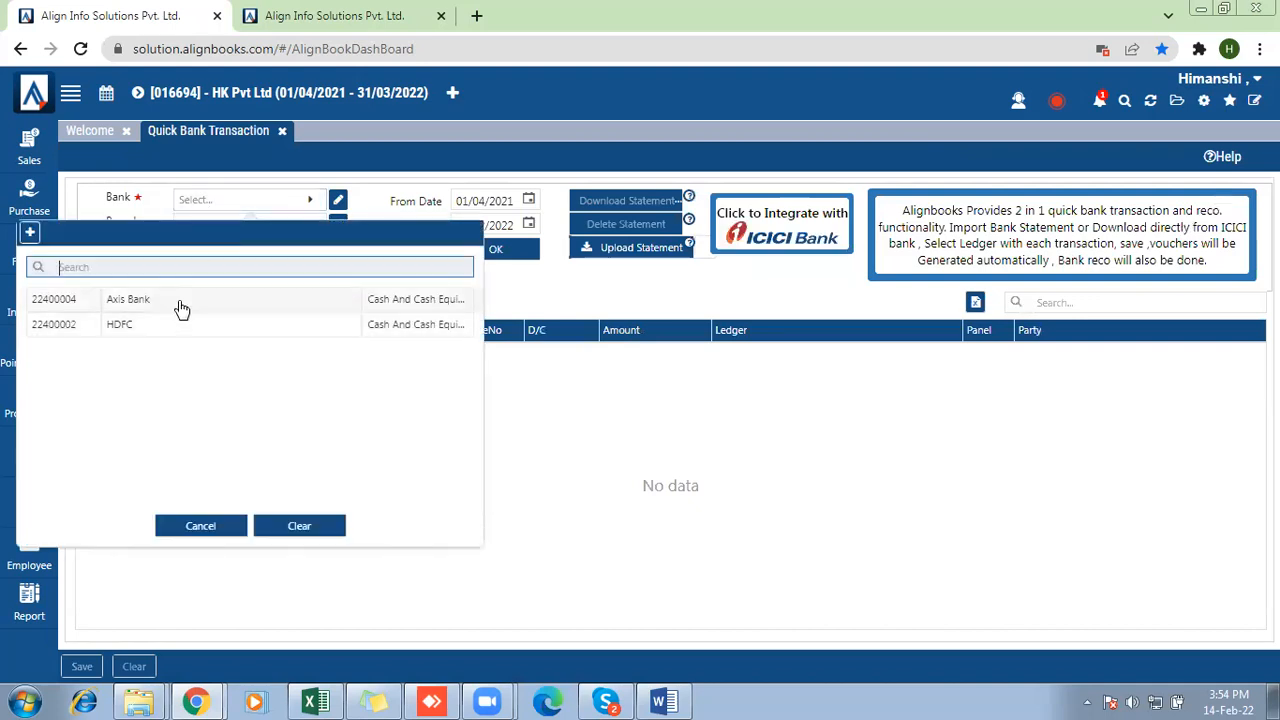
left_click(182, 305)
left_click(247, 224)
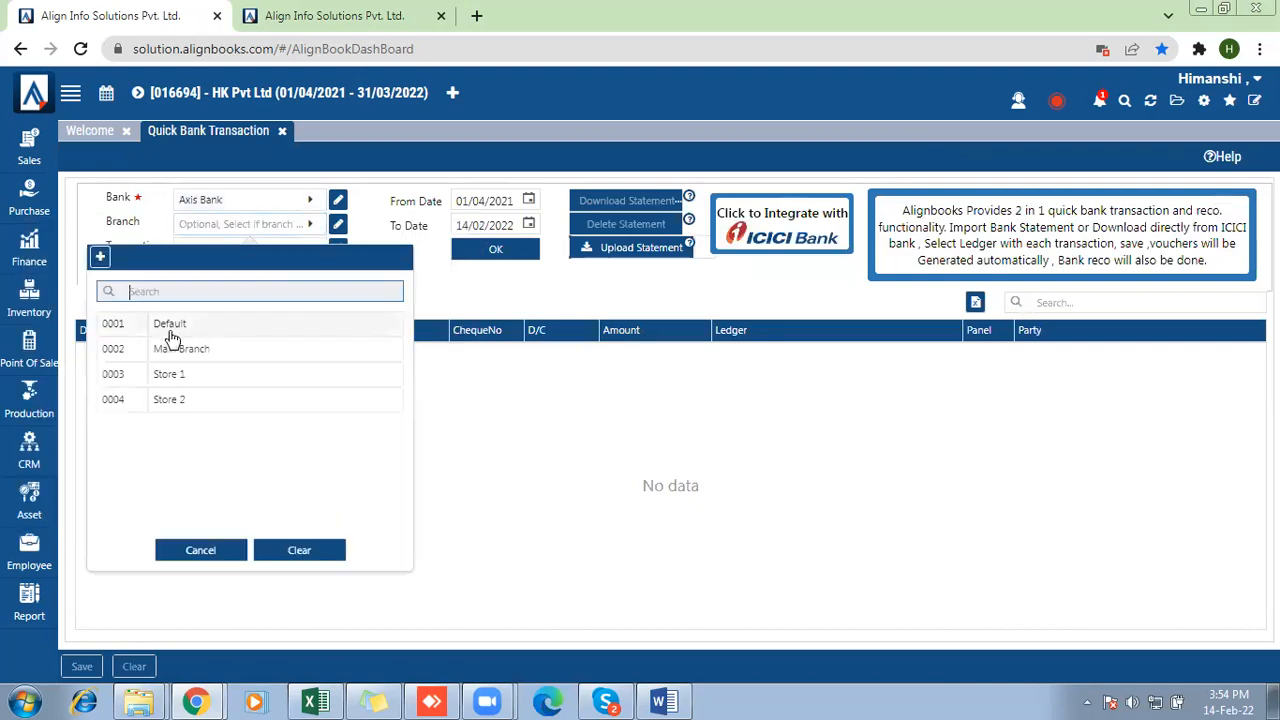
left_click(173, 330)
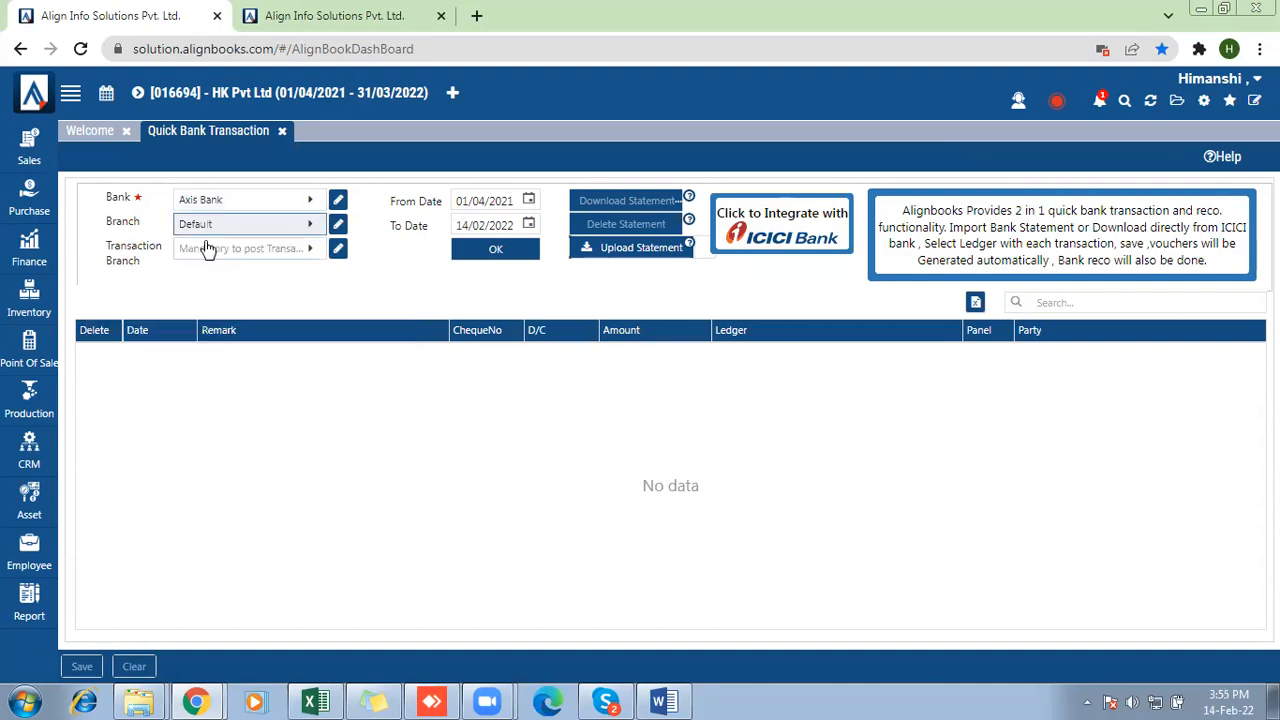
left_click(207, 248)
left_click(184, 352)
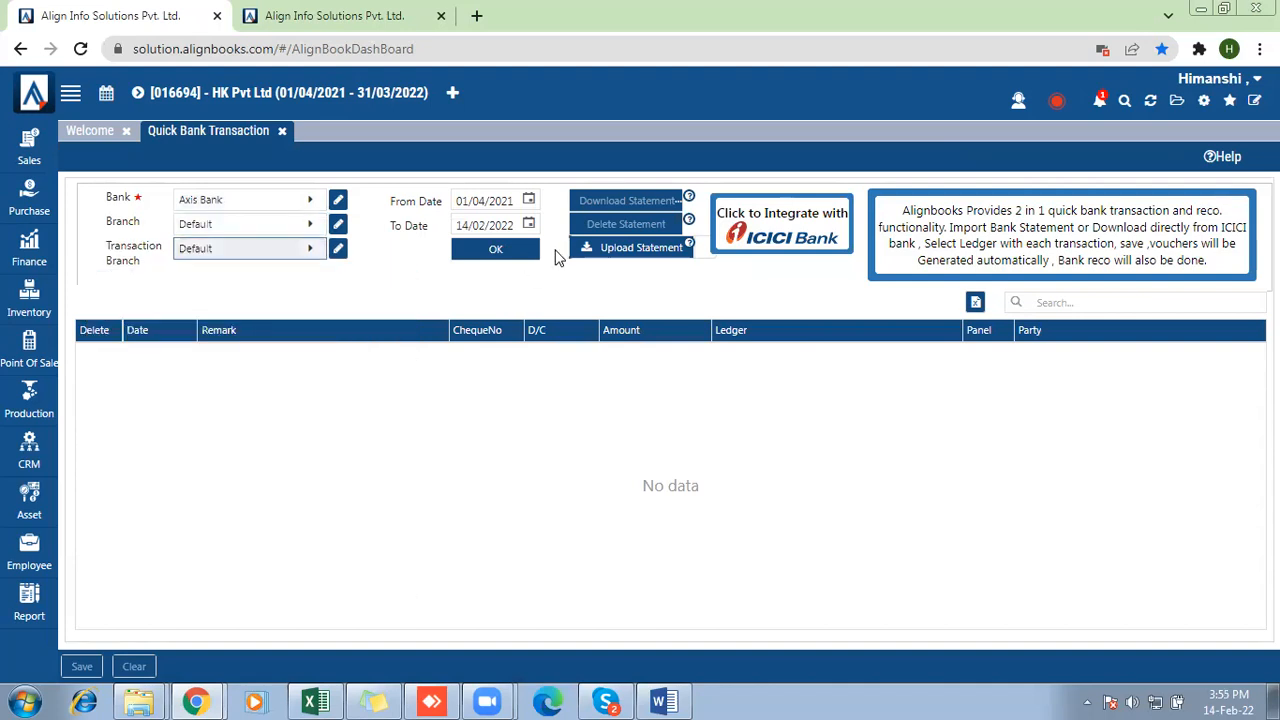
left_click(485, 252)
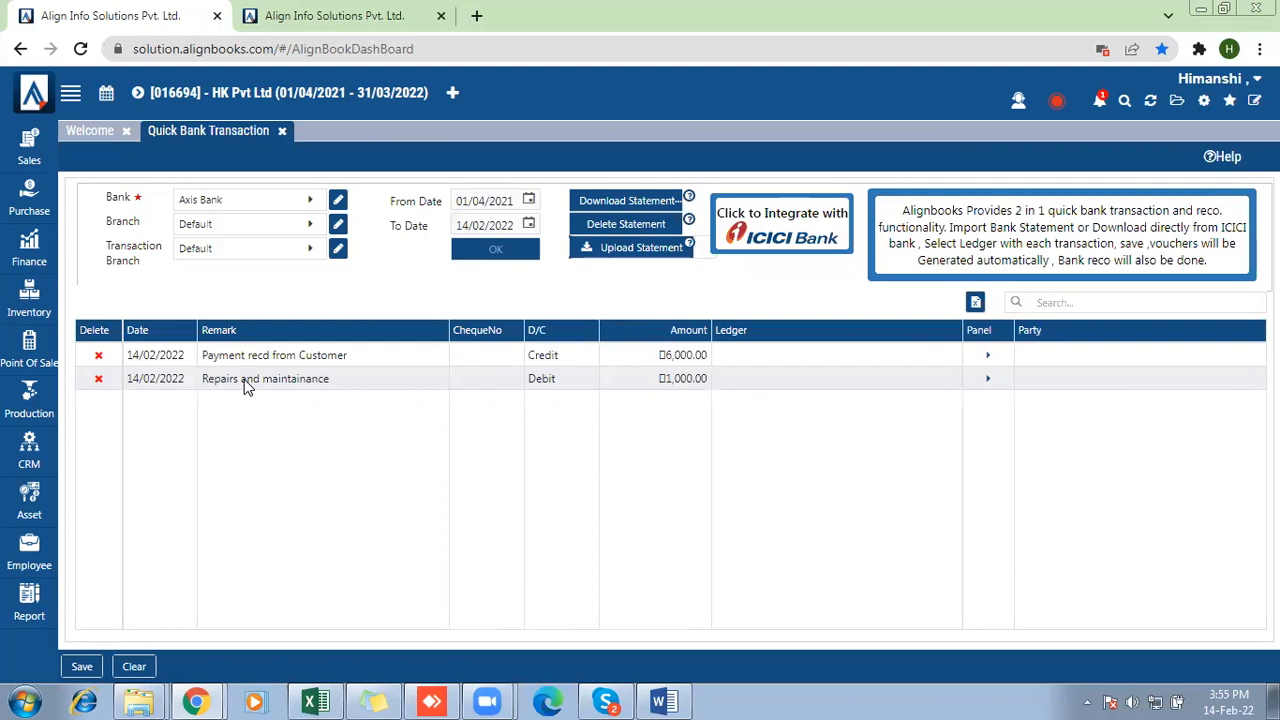
Assign the Sundry Trade Debtors ledger and the customer's name as party to the "Payment recd from Customer" entry.
left_click(780, 355)
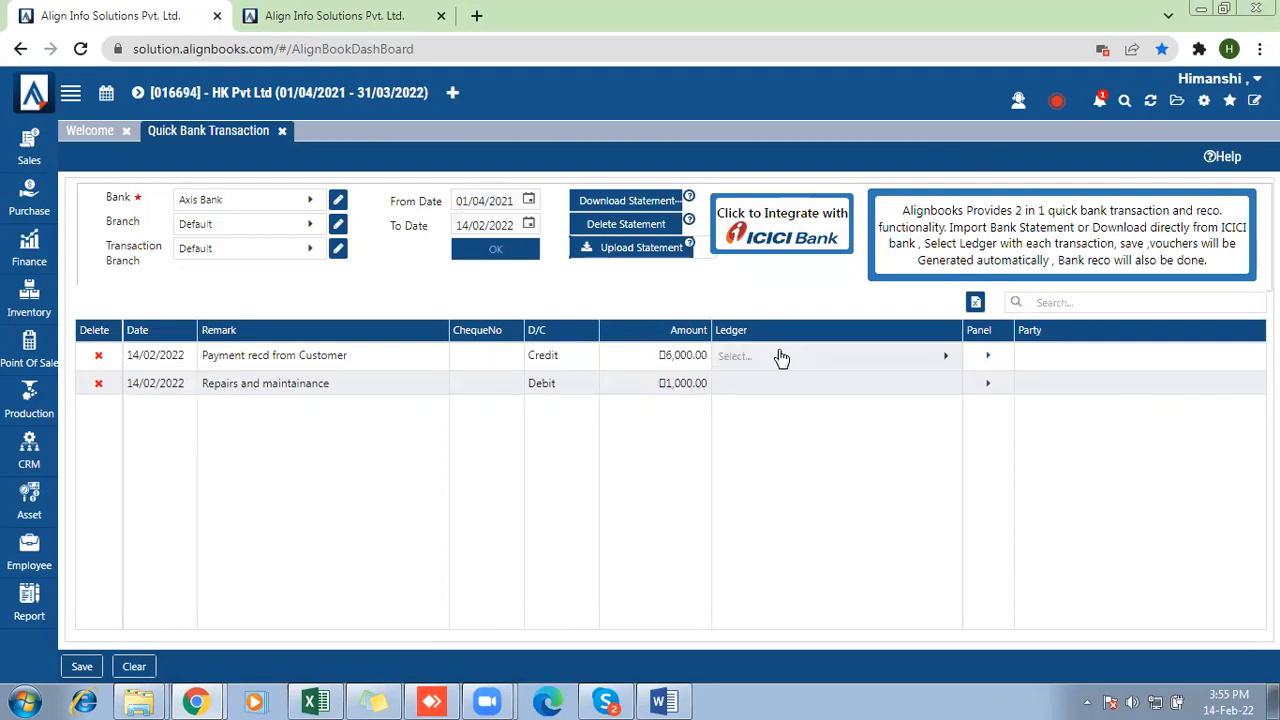
left_click(781, 357)
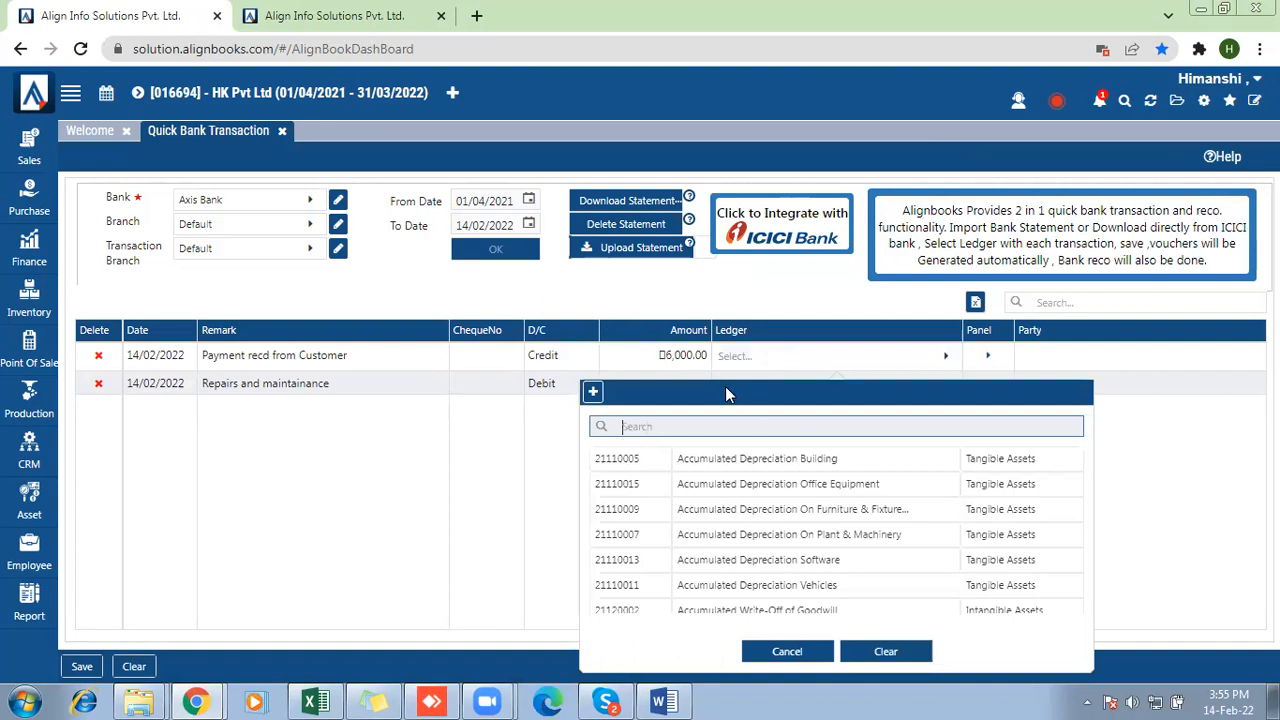
type("debtors")
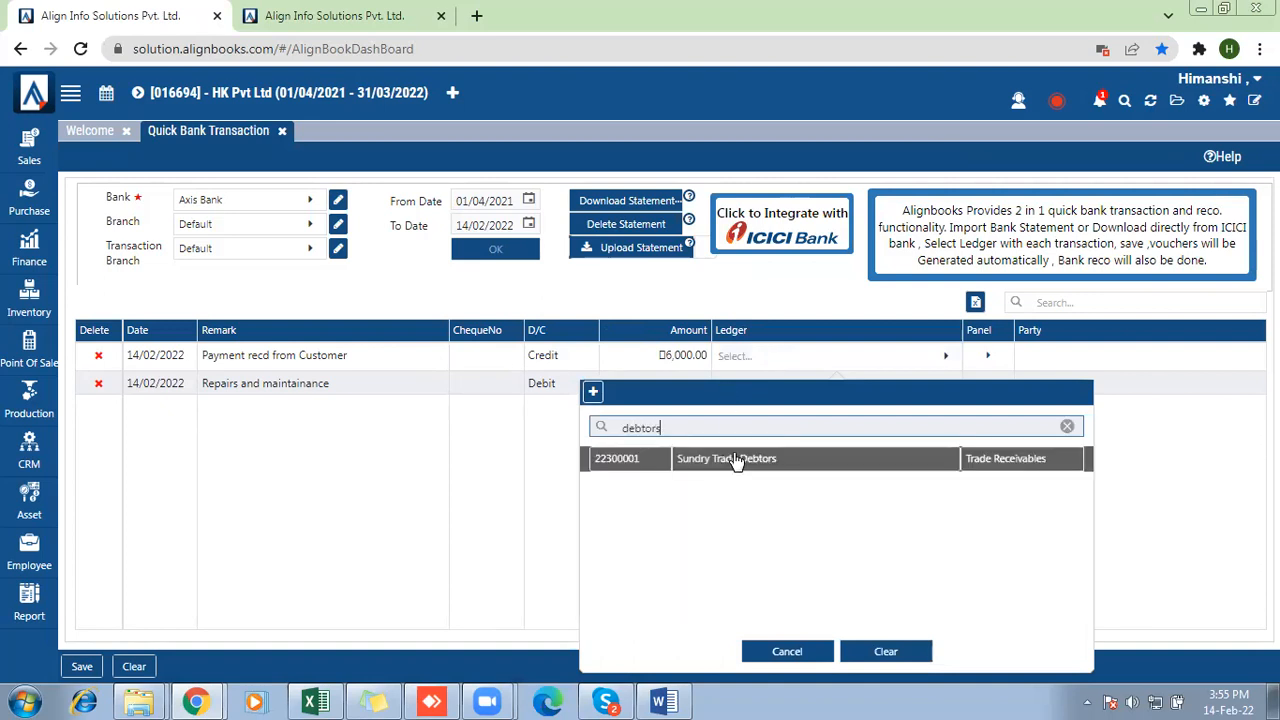
left_click(730, 462)
left_click(1100, 356)
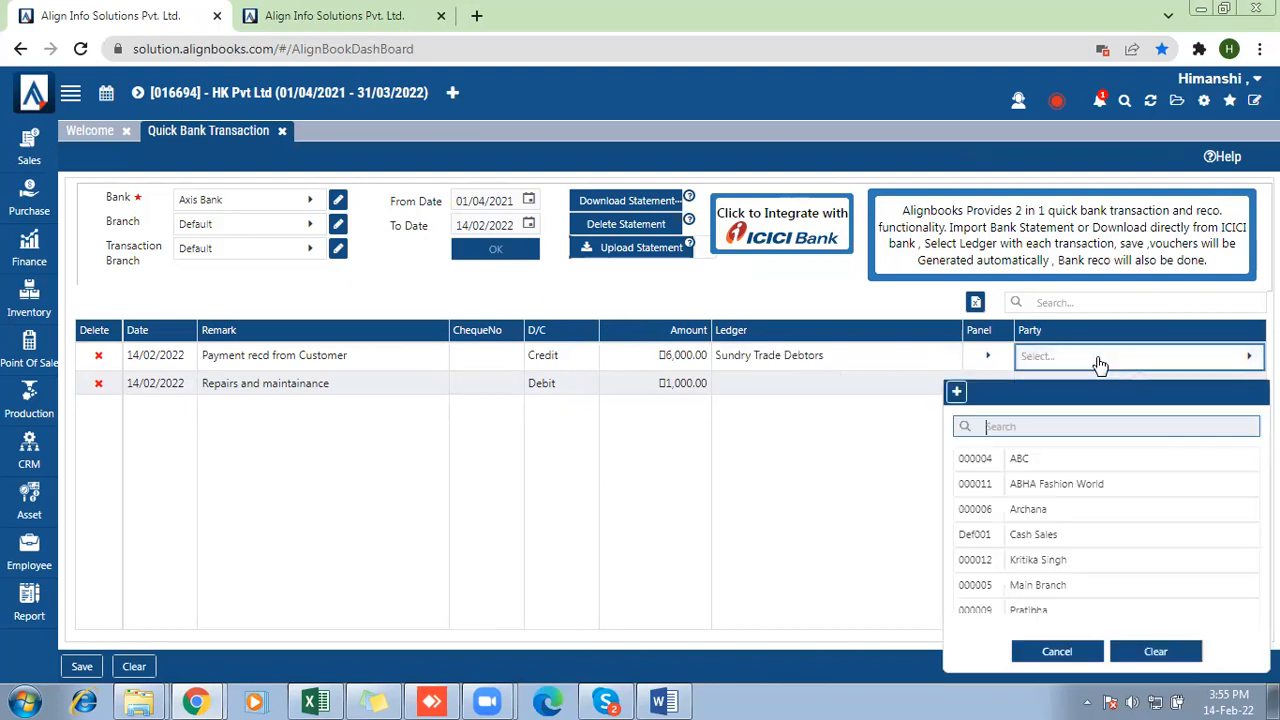
left_click(1027, 517)
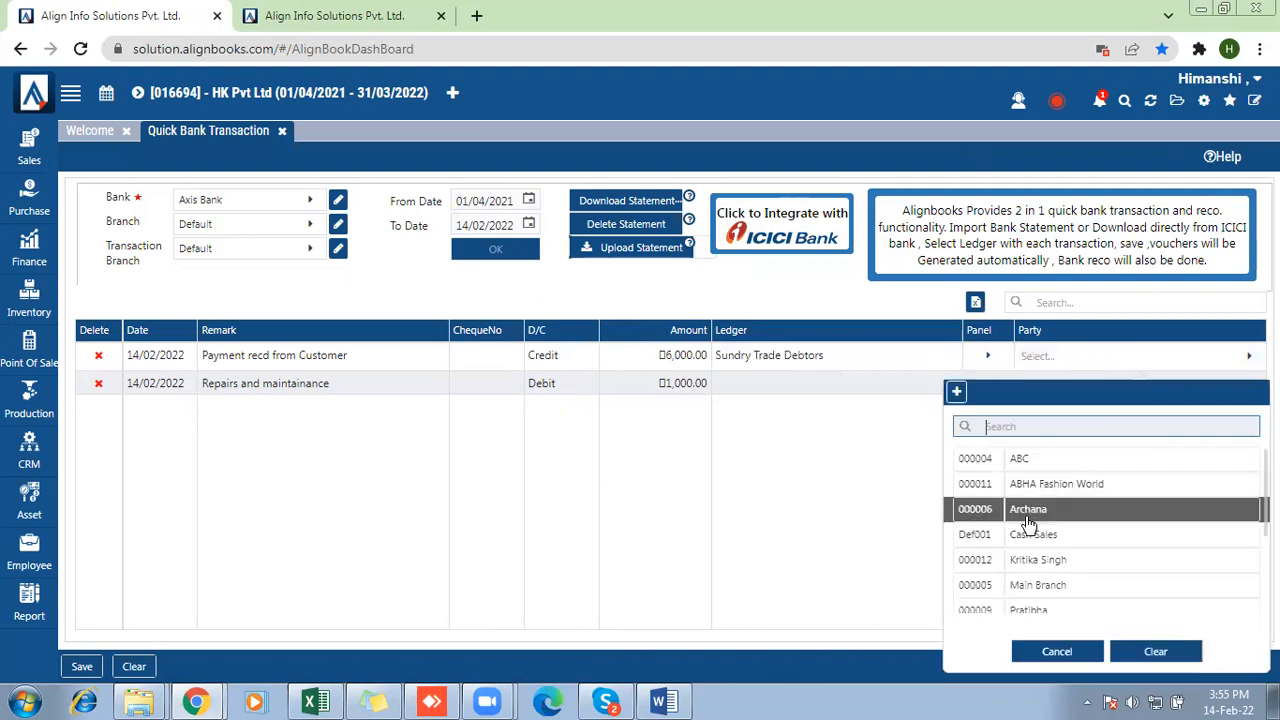
Assign the Repair & Maintenance - General ledger to the repairs entry without a party and save the quick bank transactions.
left_click(843, 386)
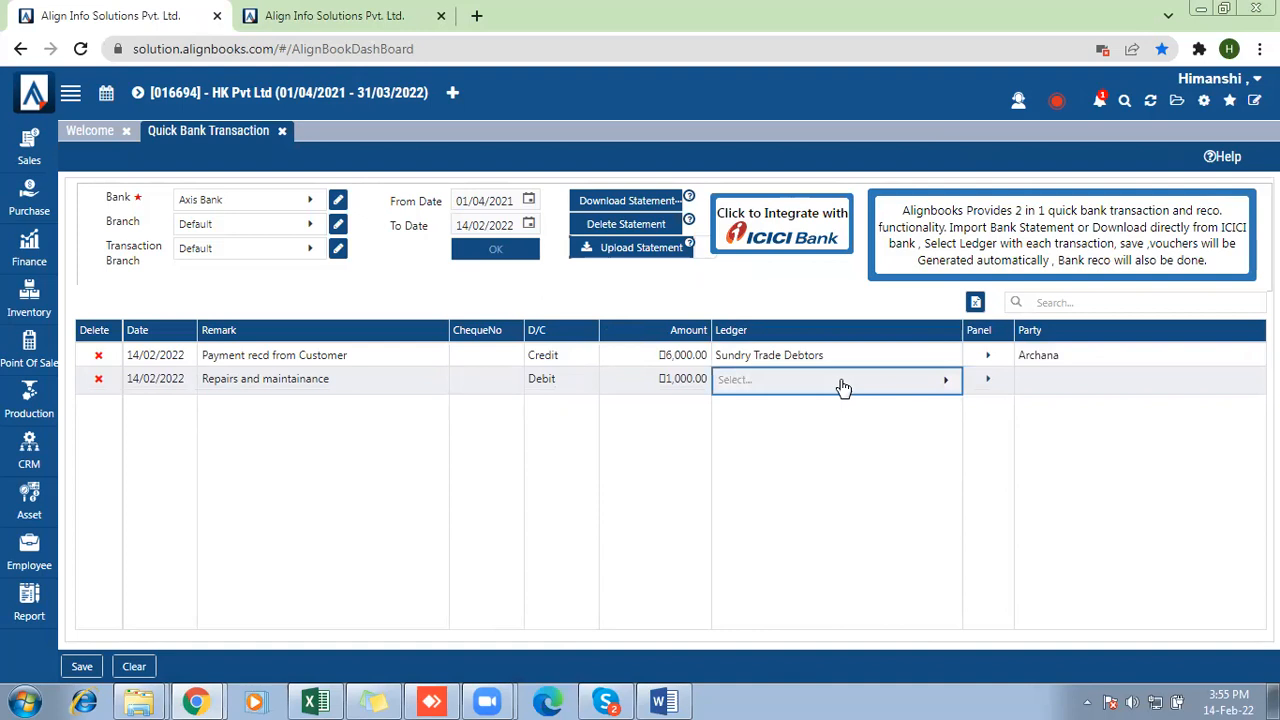
left_click(843, 386)
type("rep")
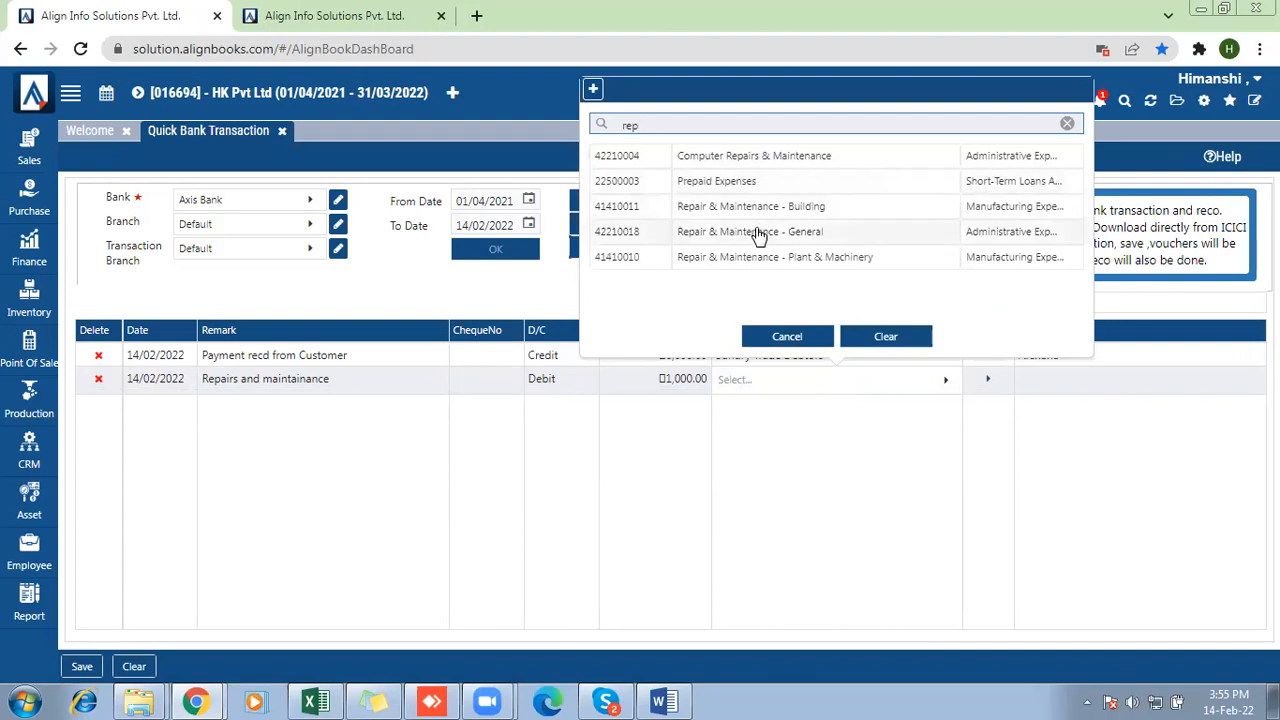
left_click(758, 231)
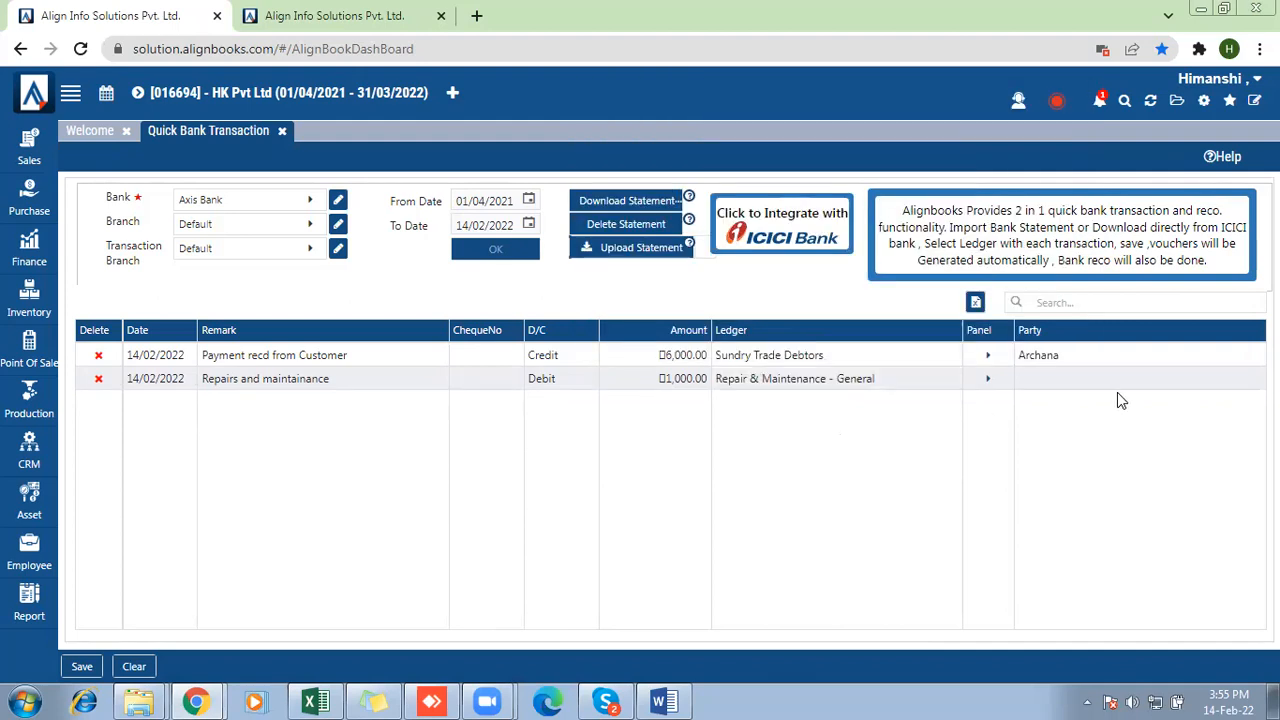
left_click(1088, 389)
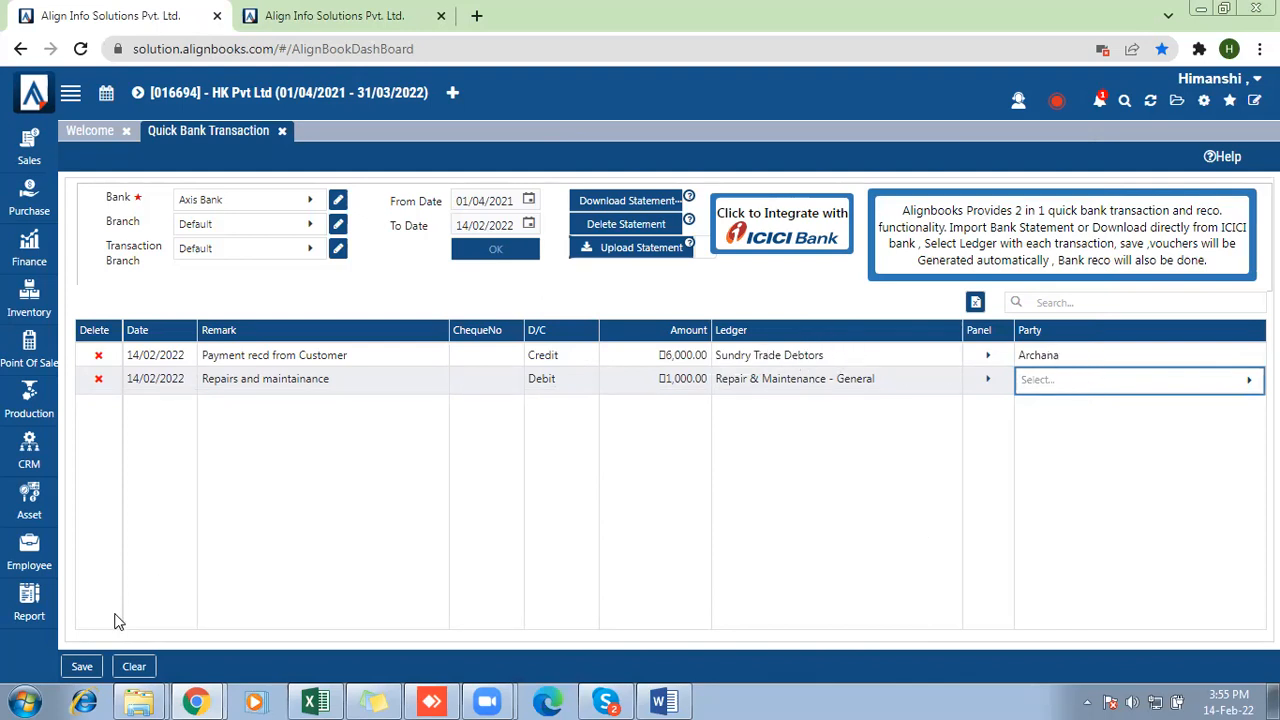
left_click(81, 667)
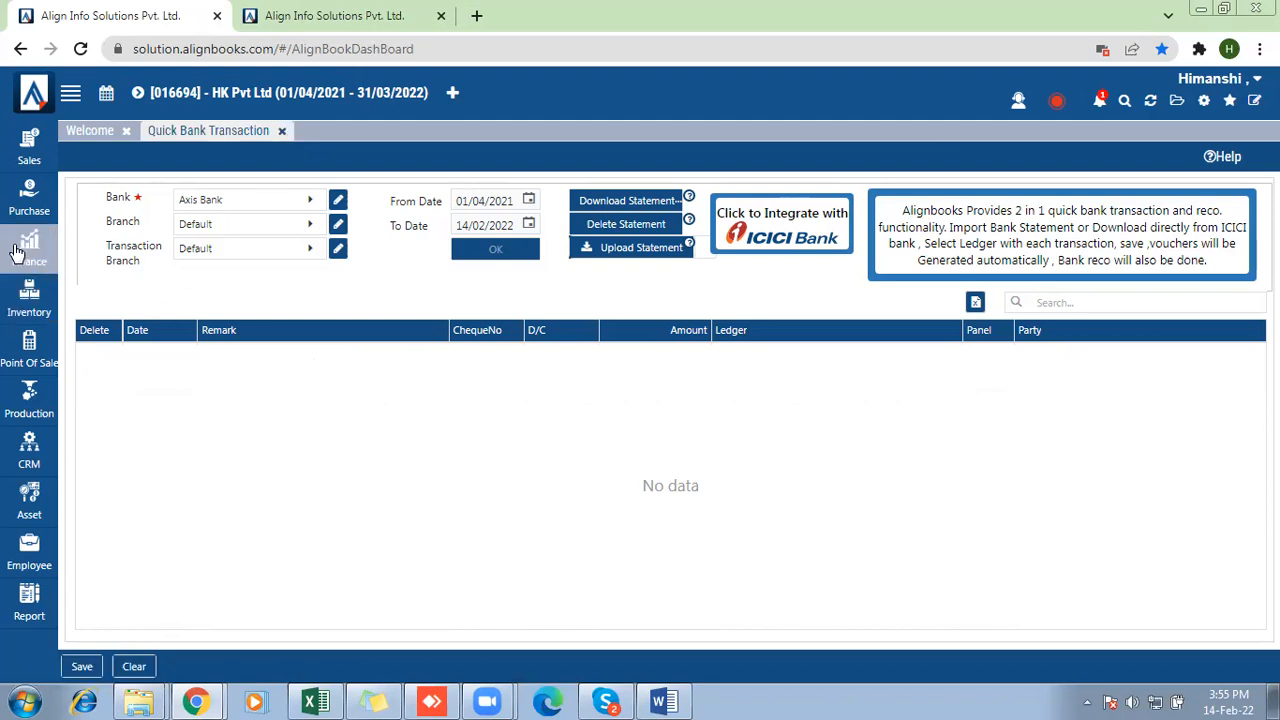
Open Bank Reconciliation under Finance and choose Axis Bank as the bank.
left_click(15, 252)
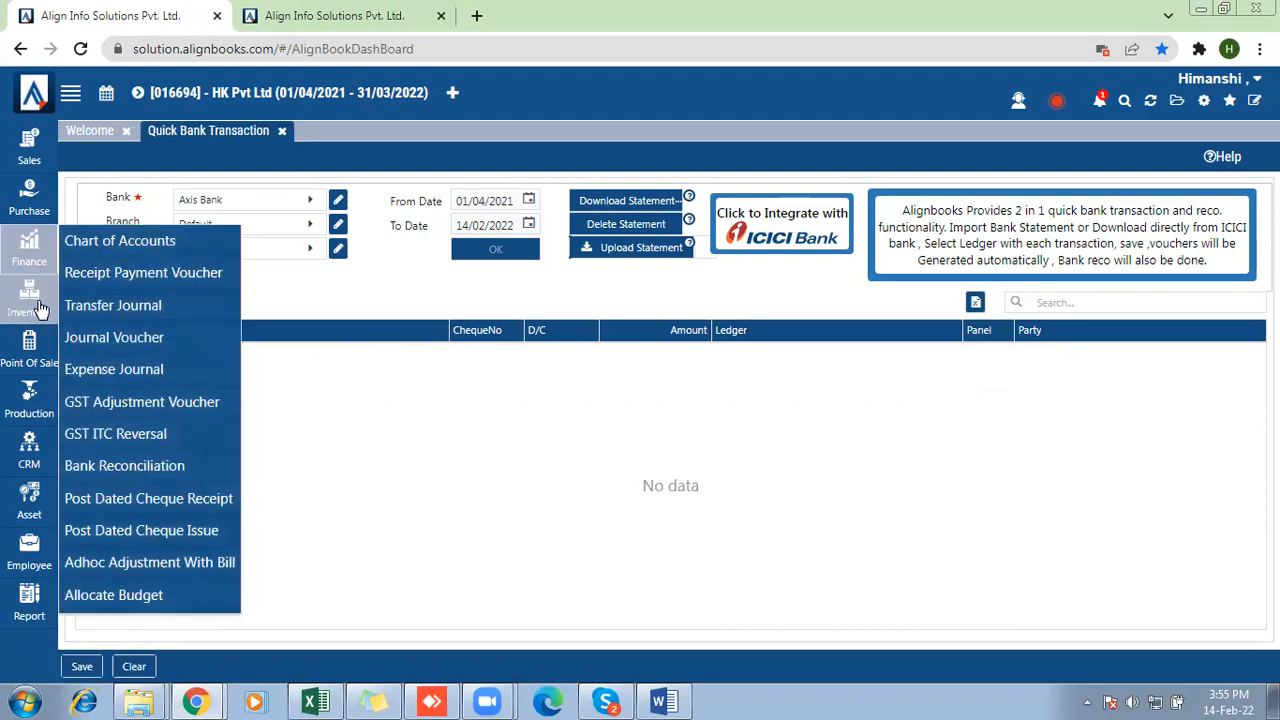
left_click(145, 466)
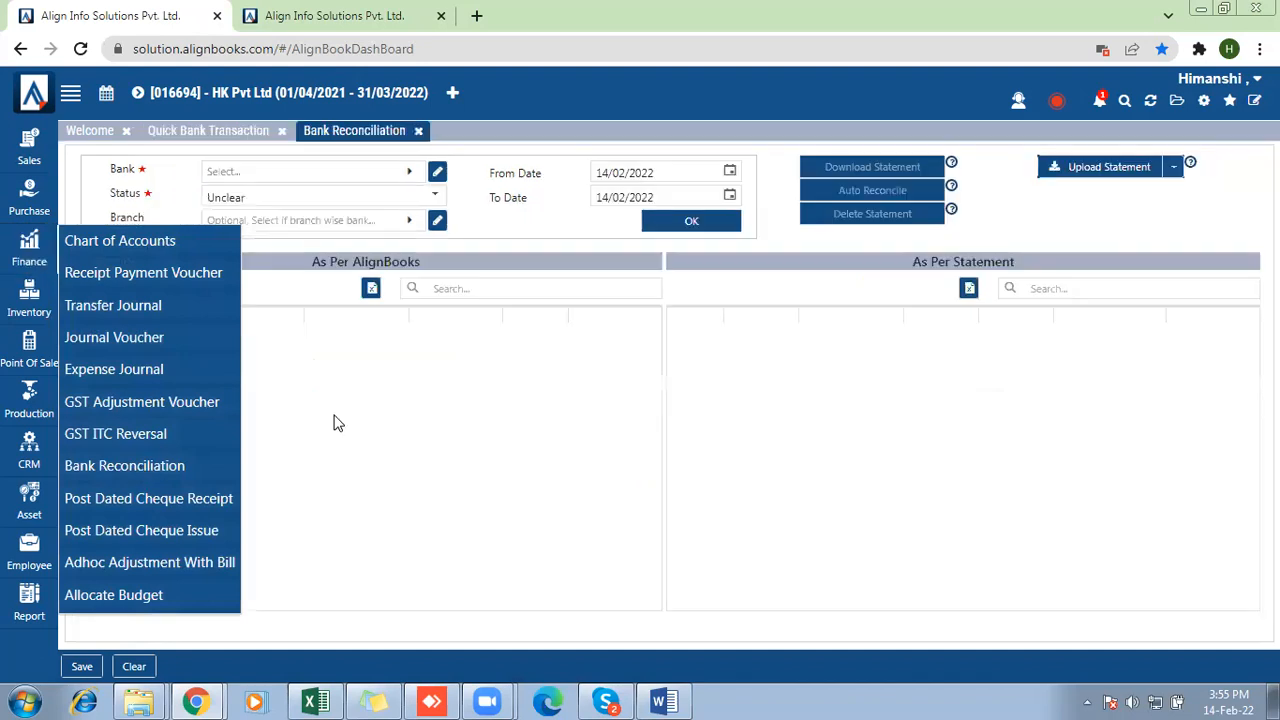
left_click(267, 184)
left_click(183, 275)
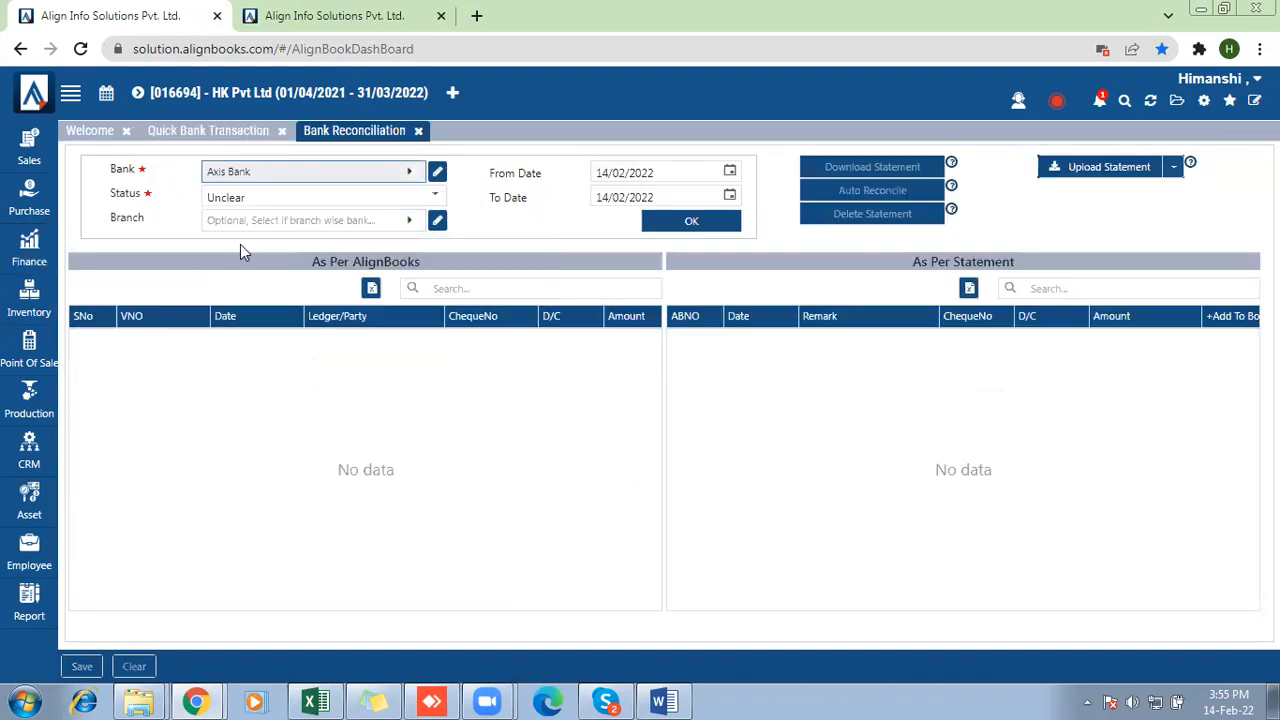
Load the reconciliation entries with branch Default and status Clear, and review the AlignBooks amounts against the statement.
left_click(263, 222)
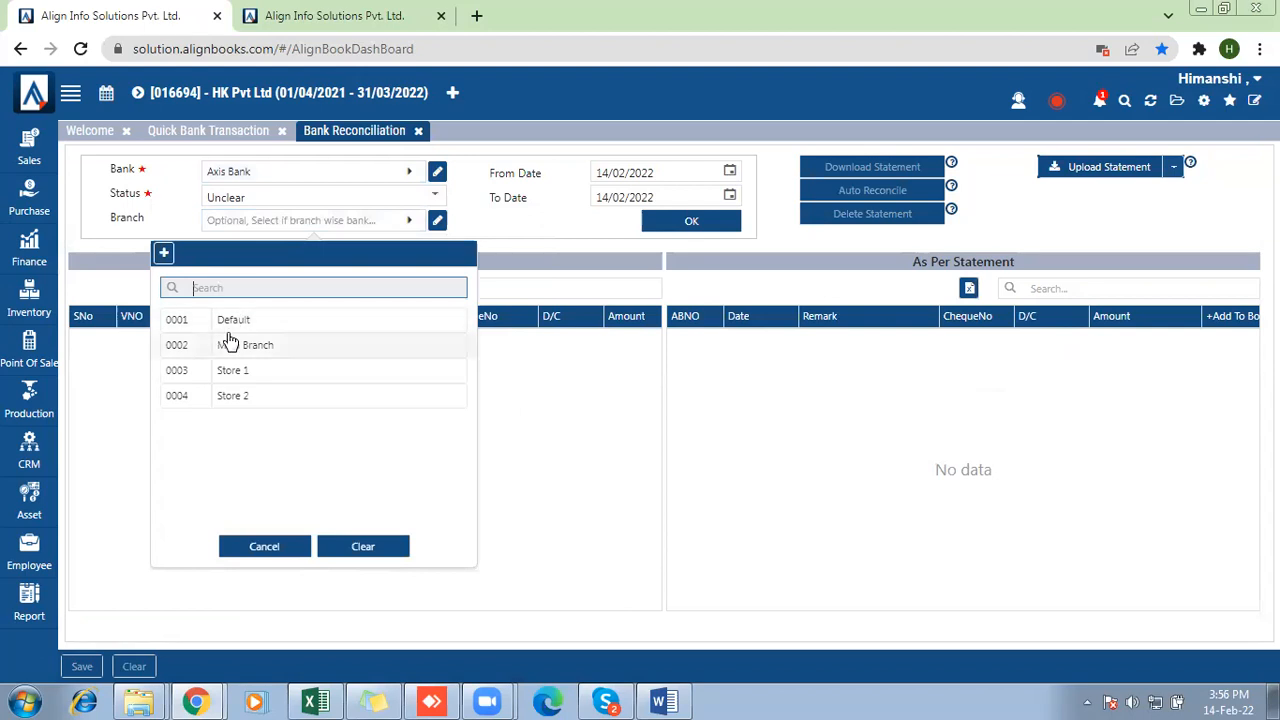
left_click(232, 321)
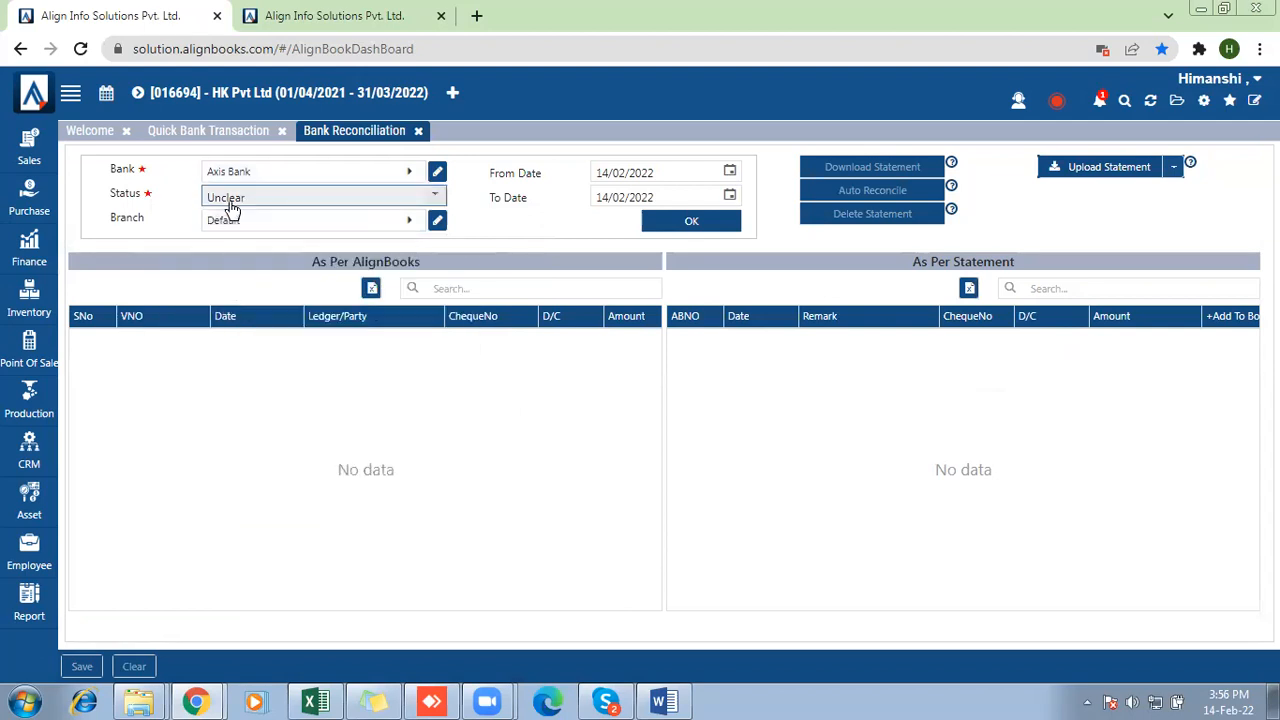
left_click(229, 203)
left_click(228, 220)
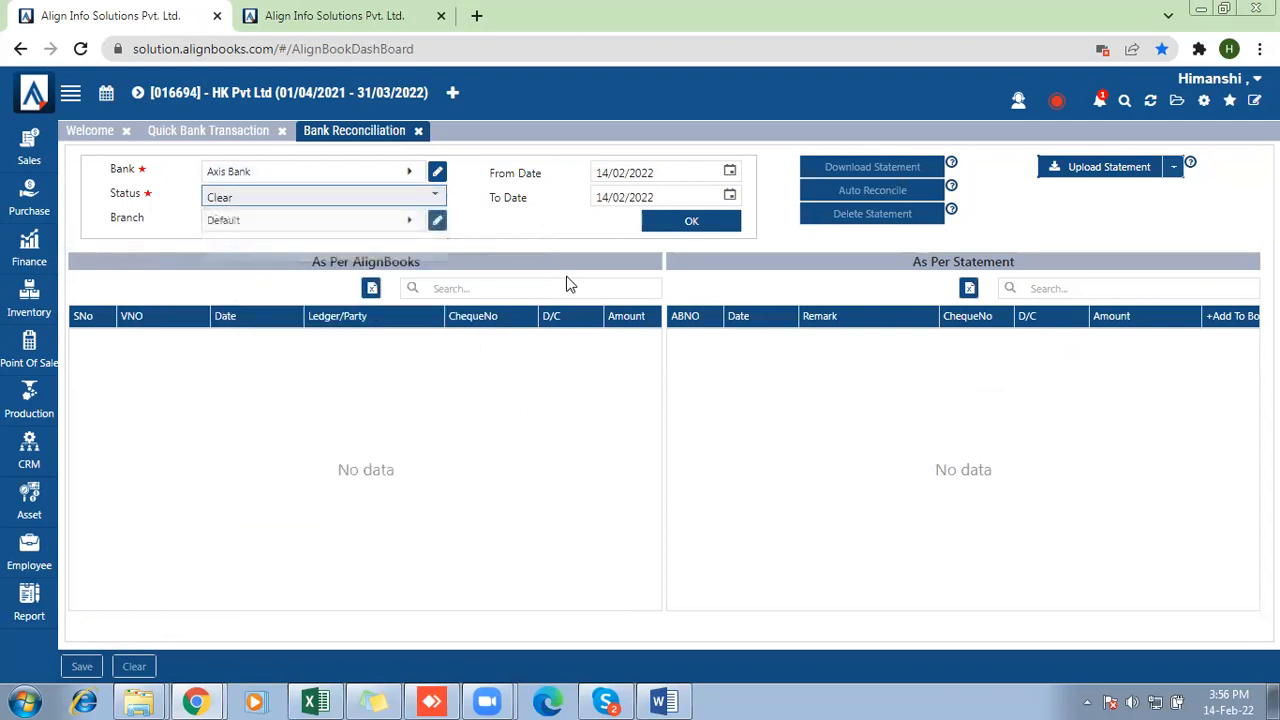
left_click(689, 226)
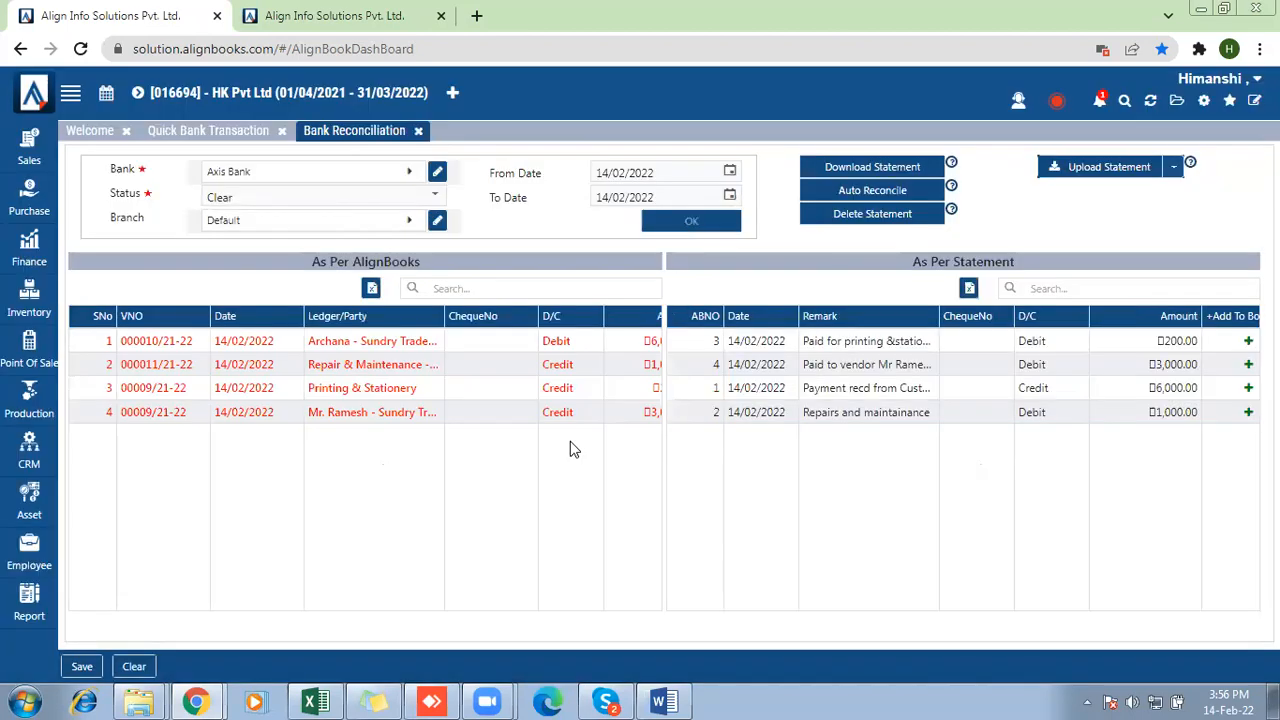
left_click_drag(316, 606, 594, 621)
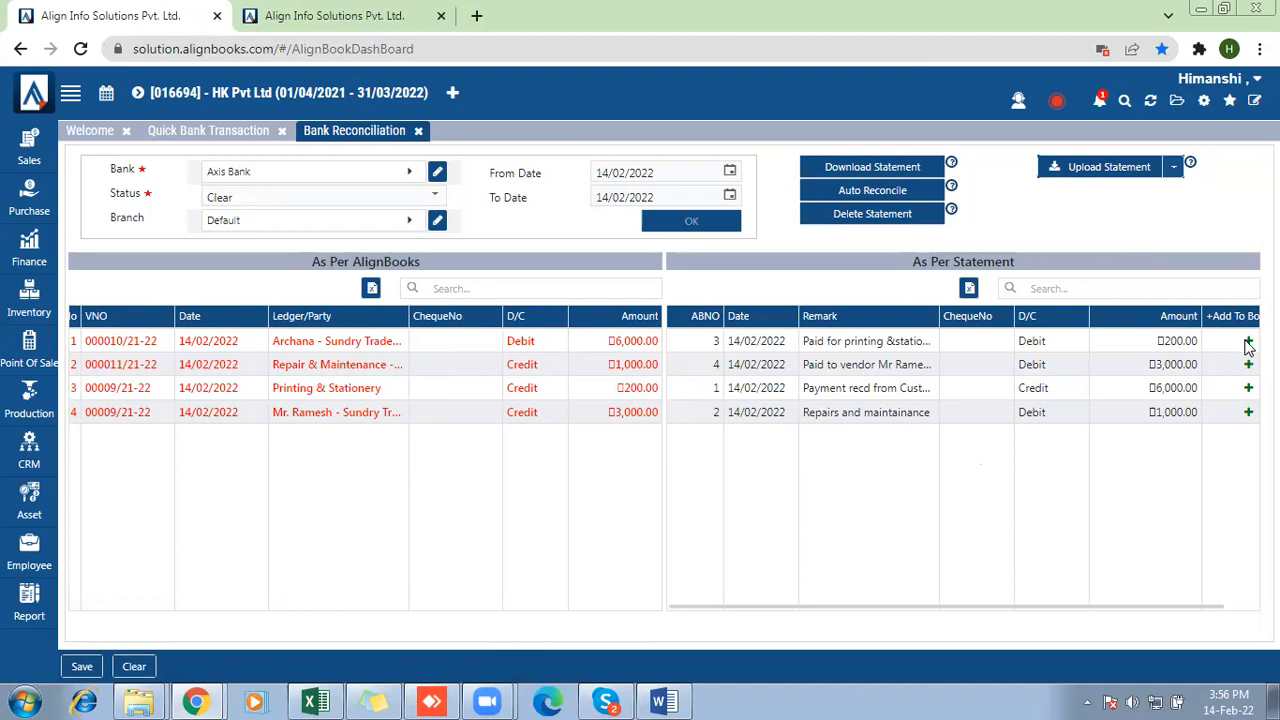
Check the Quick Bank Transaction page for pending entries, and return to Bank Reconciliation.
left_click(110, 134)
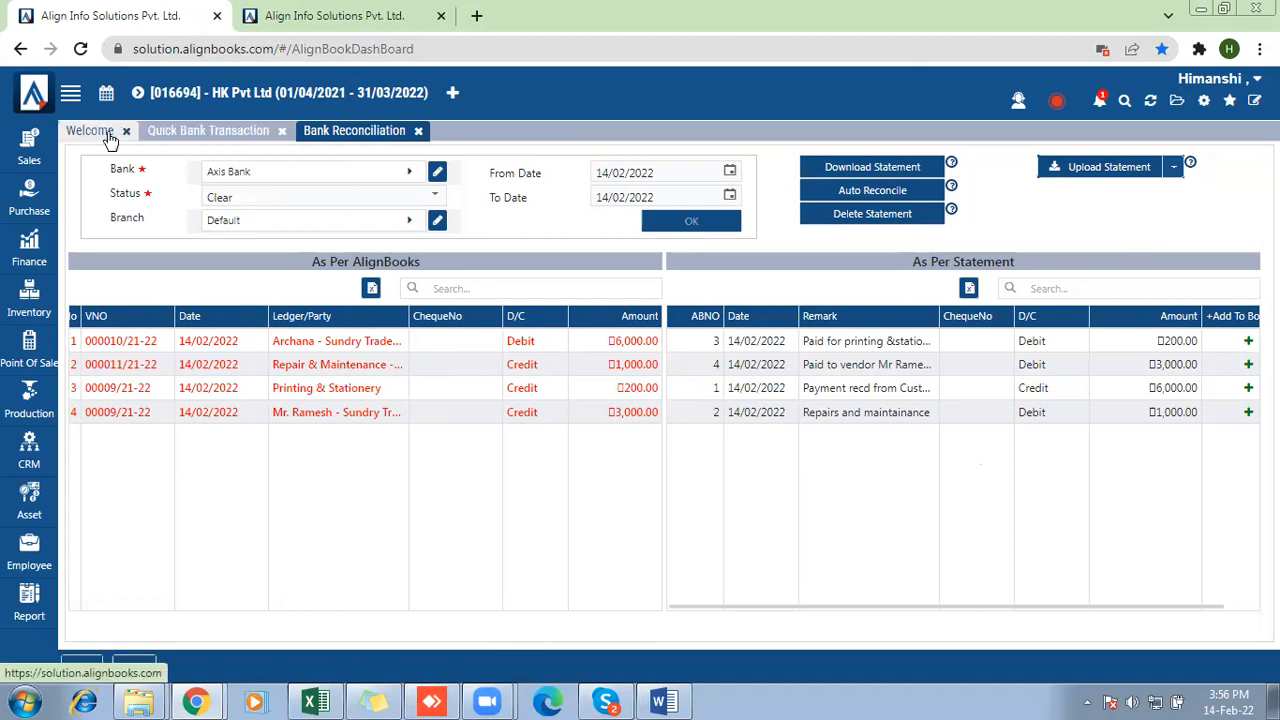
left_click(170, 134)
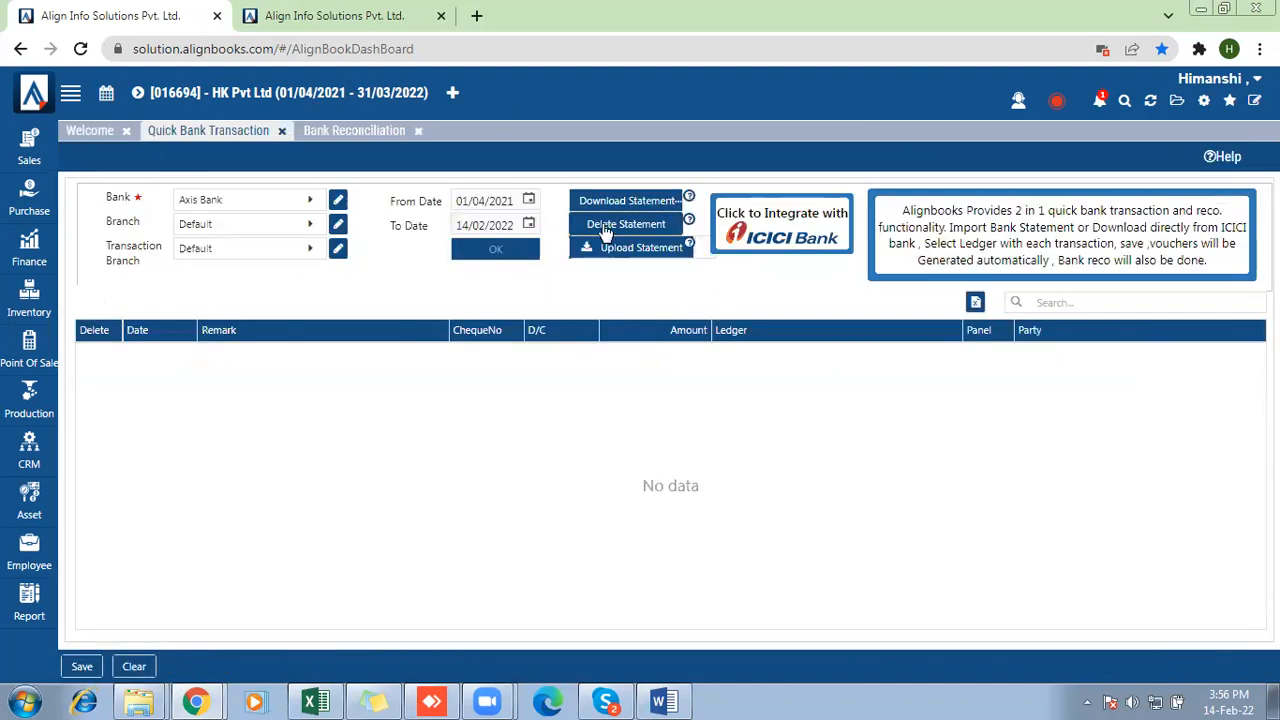
left_click(333, 136)
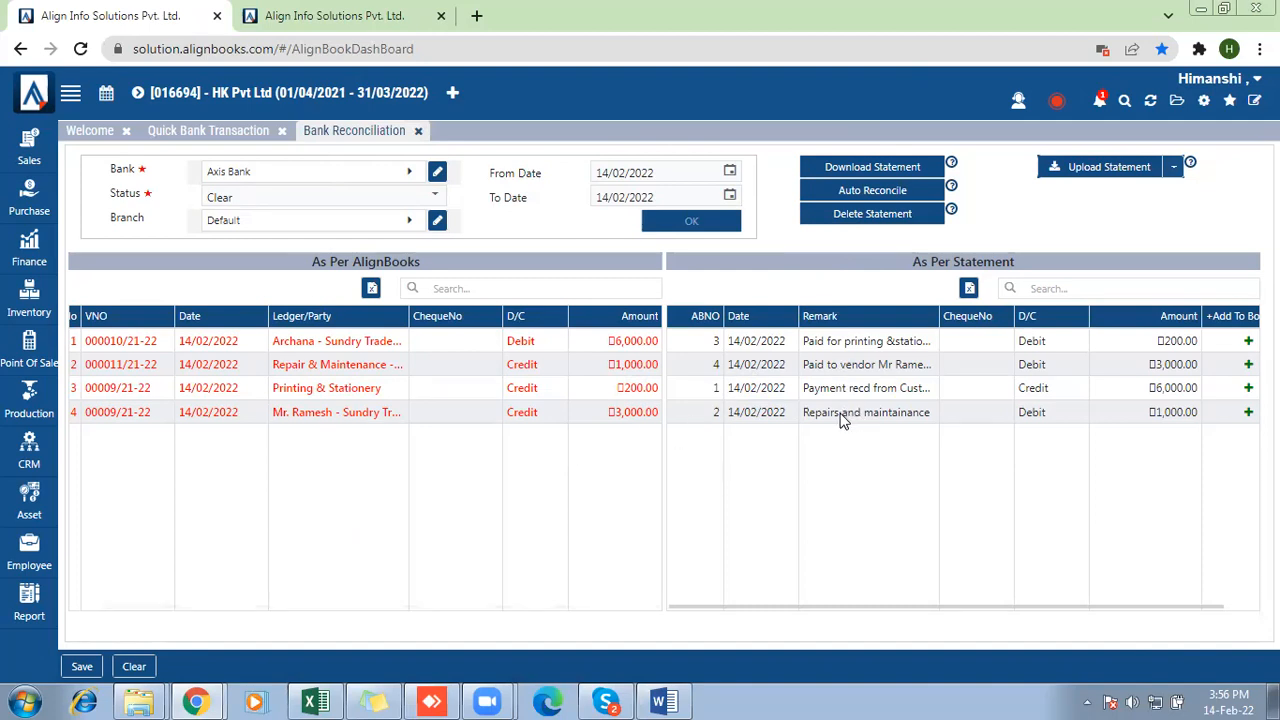
Open the Trial Balance, drill into the Repair & Maintenance - General ledger and open its Axis Bank voucher.
left_click(28, 598)
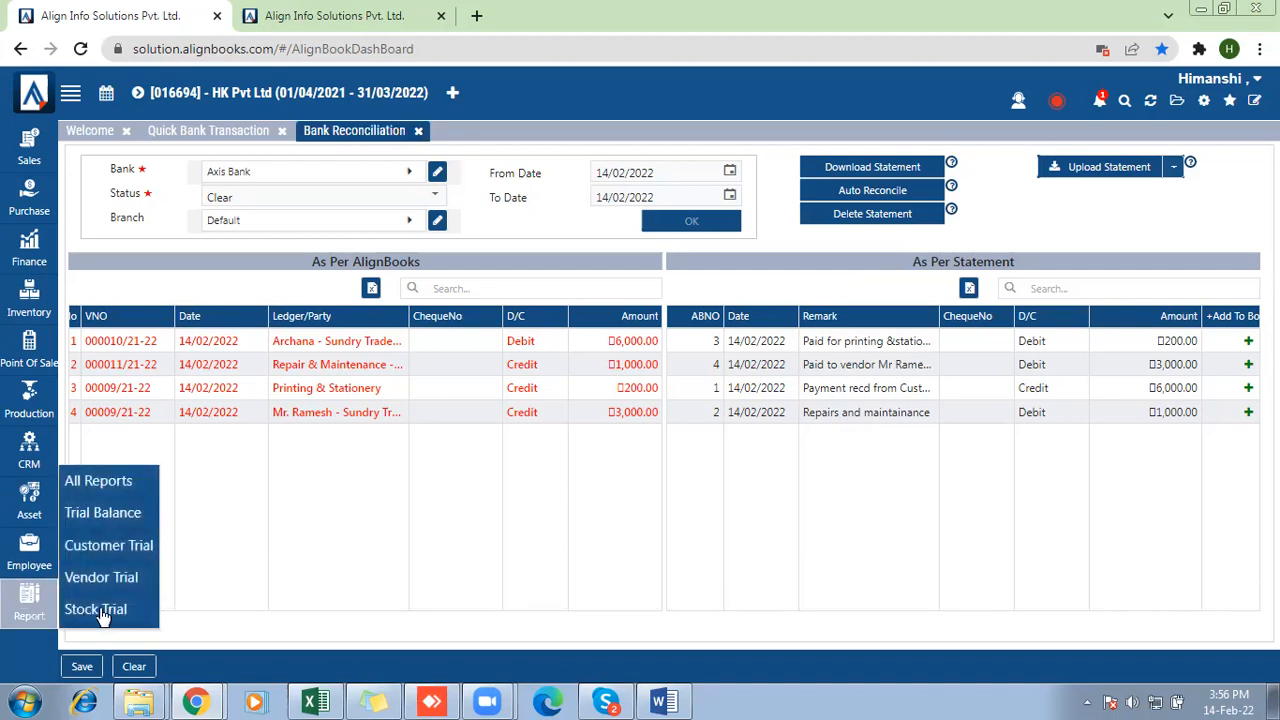
left_click(104, 515)
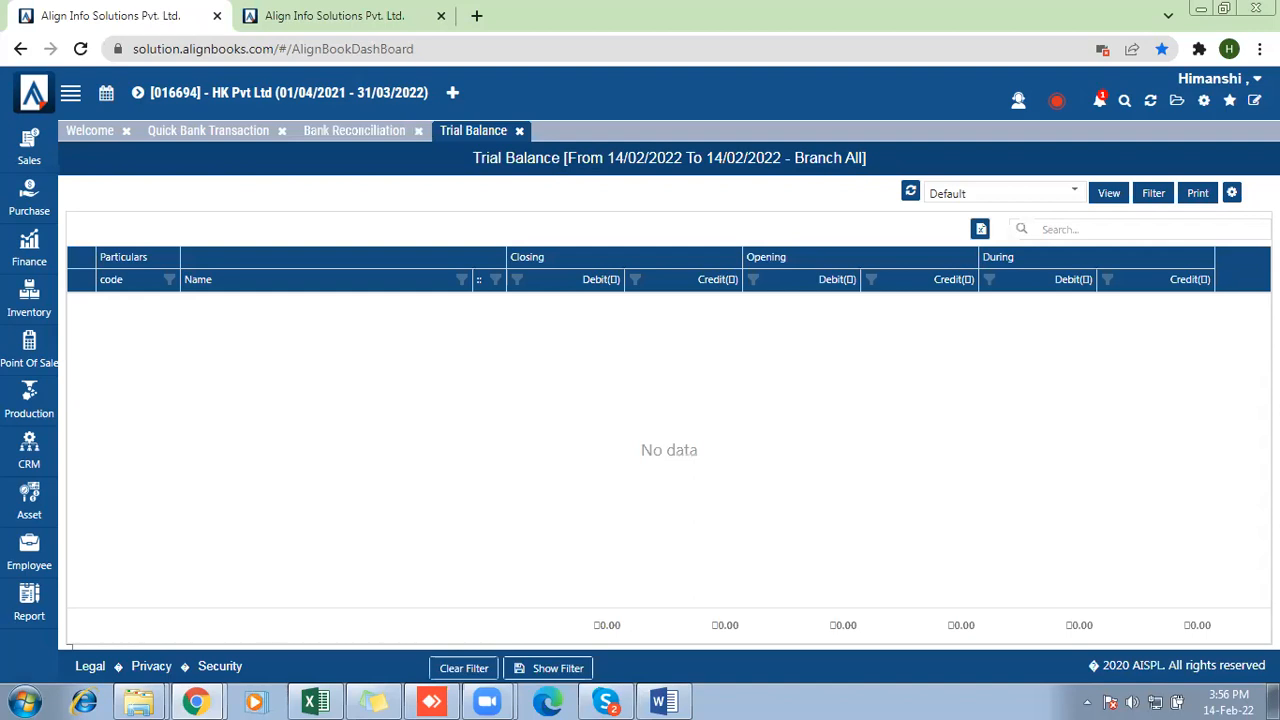
left_click_drag(1263, 335, 1263, 570)
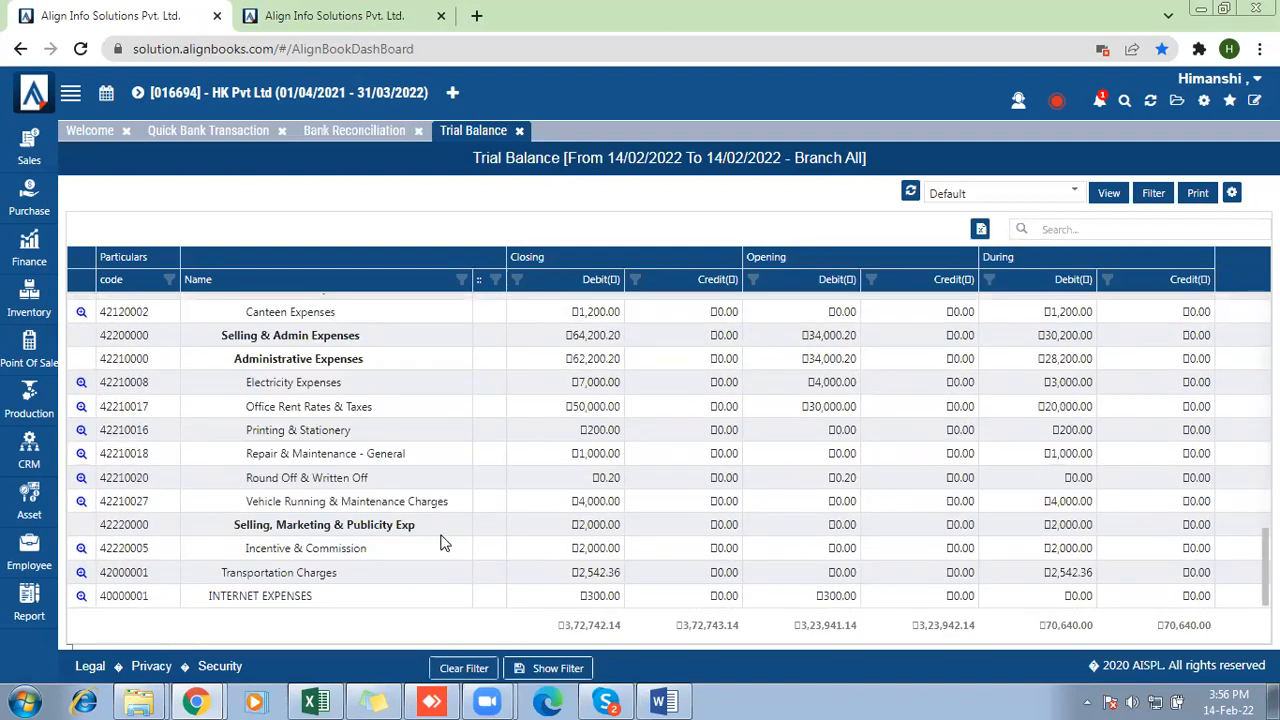
double_click(380, 453)
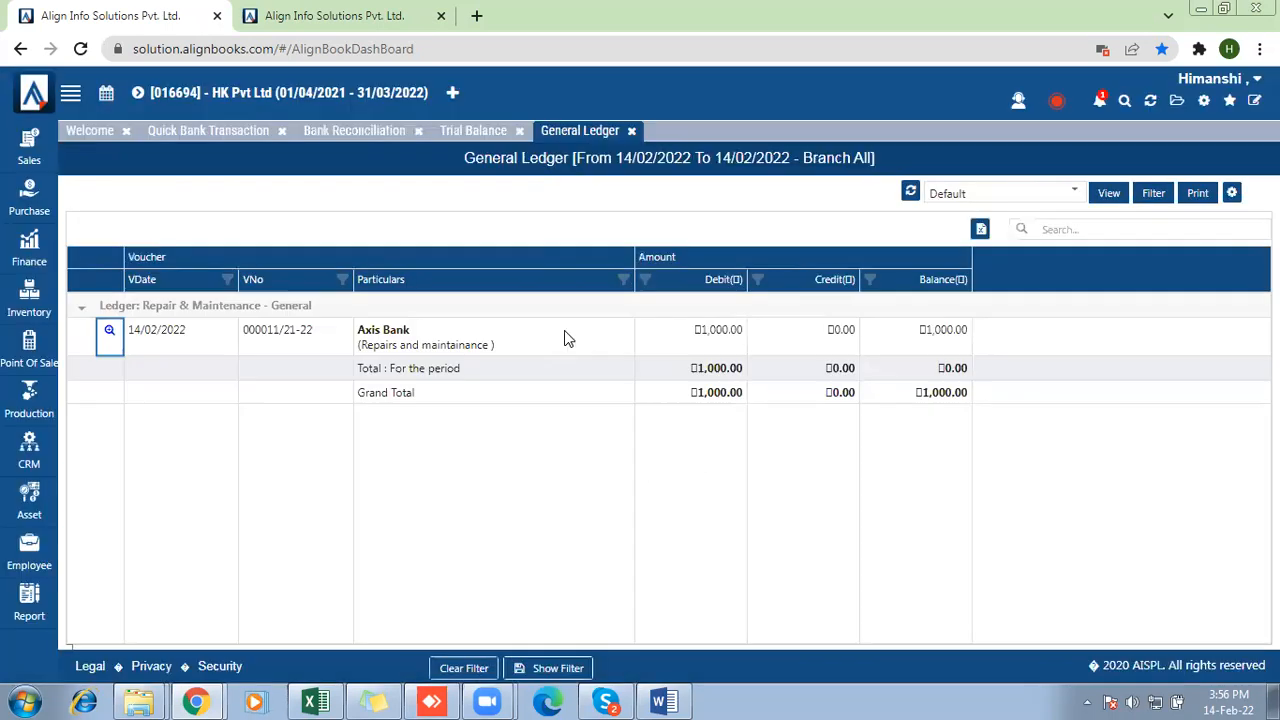
double_click(412, 342)
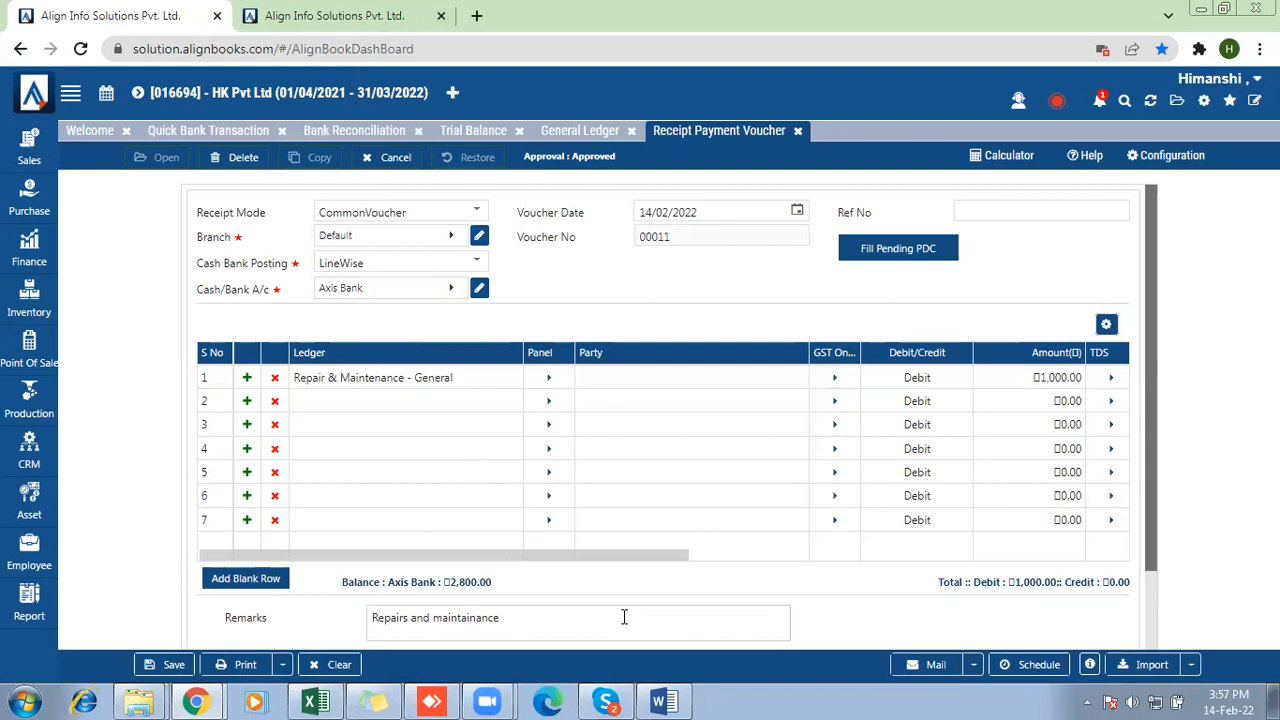
Show the support contact and ticket options.
left_click(1017, 106)
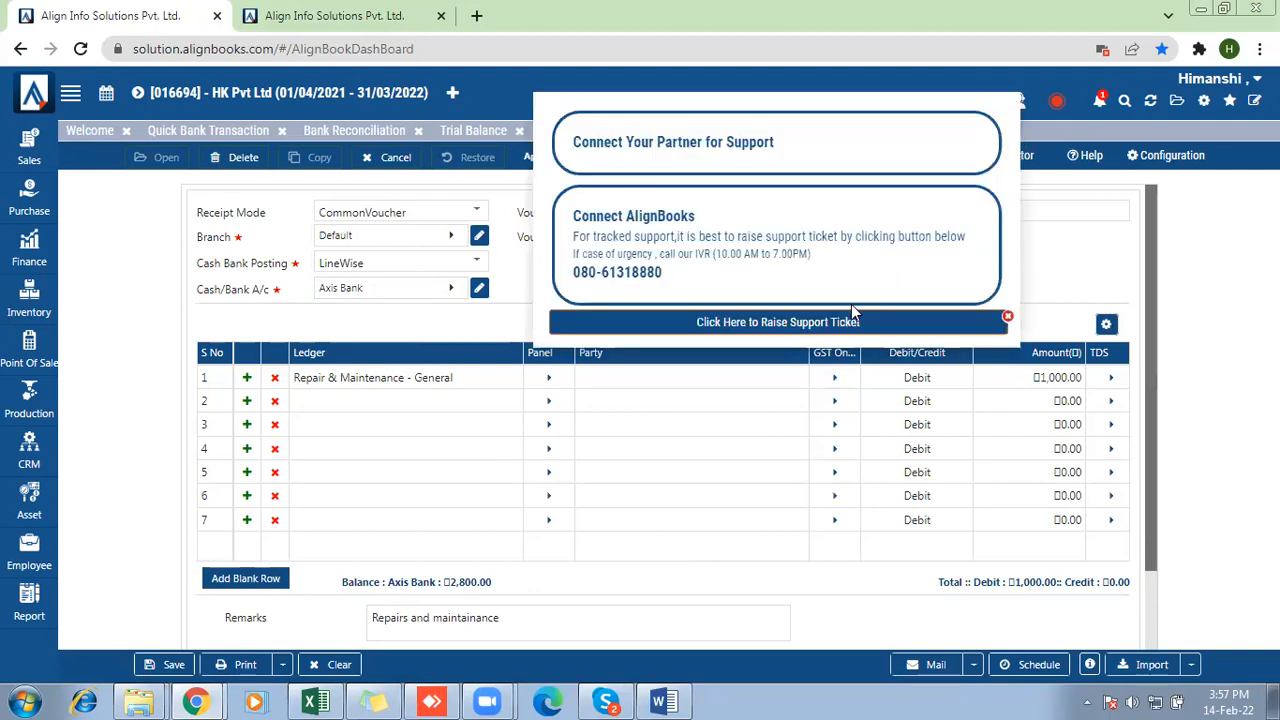